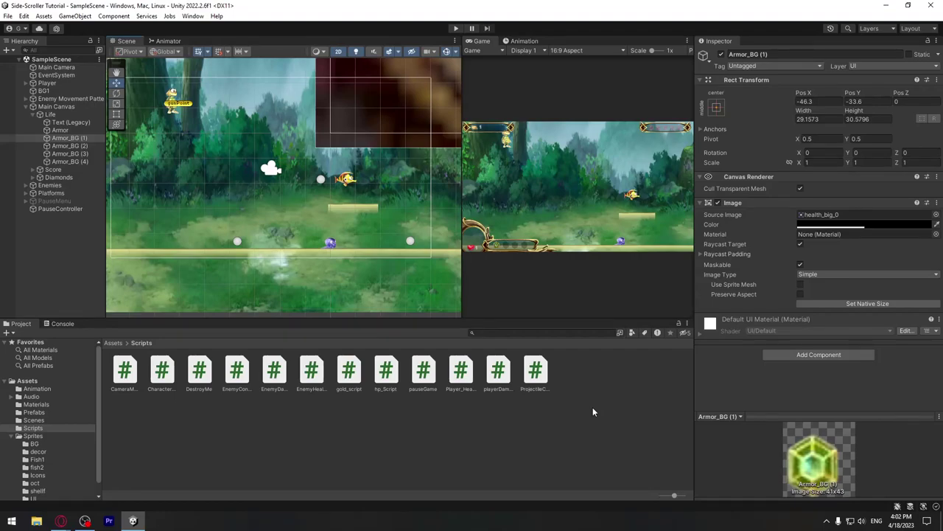
- Inspect the health bar's armor icon slots in the Scene view, then open CharacterController2D in Visual Studio
{"action": "scroll", "coordinate": [305, 219], "scroll_direction": "up", "scroll_amount": 10}
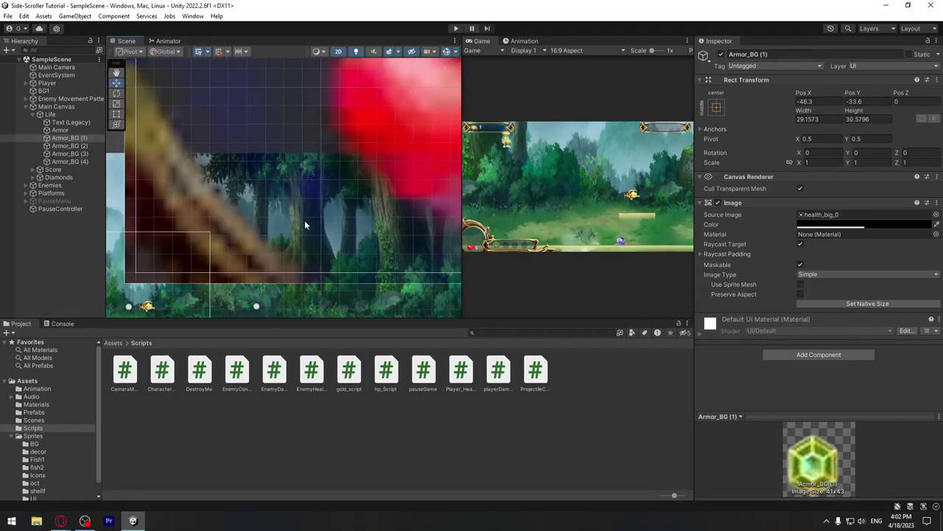
{"action": "scroll", "coordinate": [357, 221], "scroll_direction": "down", "scroll_amount": 3}
{"action": "scroll", "coordinate": [384, 229], "scroll_direction": "down", "scroll_amount": 3}
{"action": "scroll", "coordinate": [385, 229], "scroll_direction": "down", "scroll_amount": 2}
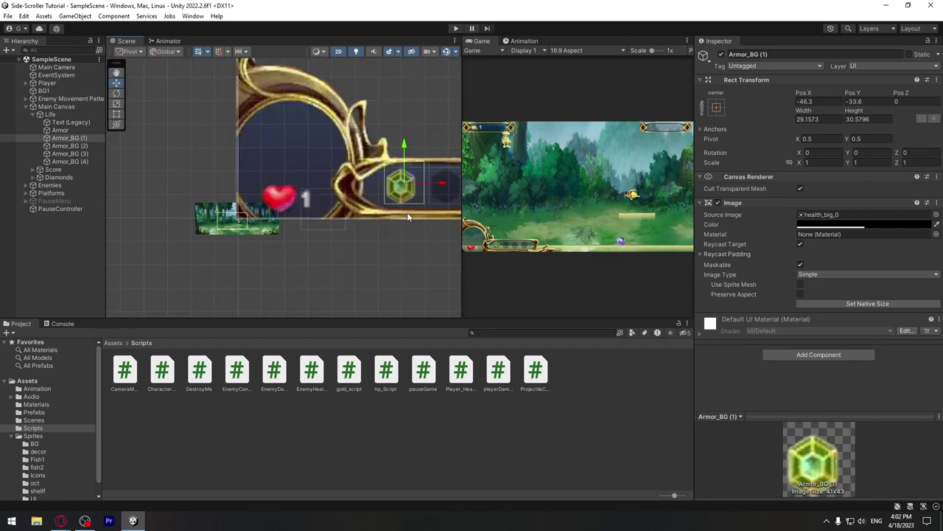
{"action": "middle_click_drag", "start_coordinate": [414, 210], "coordinate": [325, 240]}
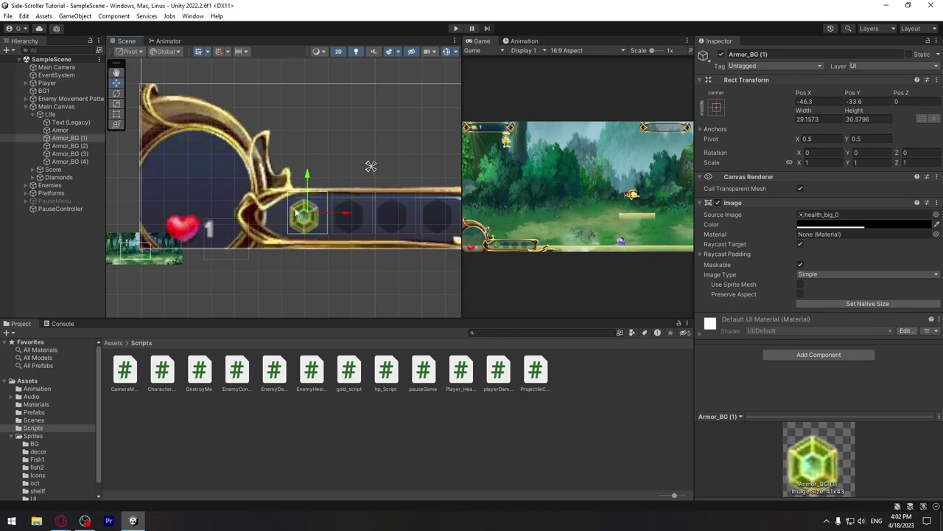
{"action": "scroll", "coordinate": [299, 261], "scroll_direction": "down", "scroll_amount": 2}
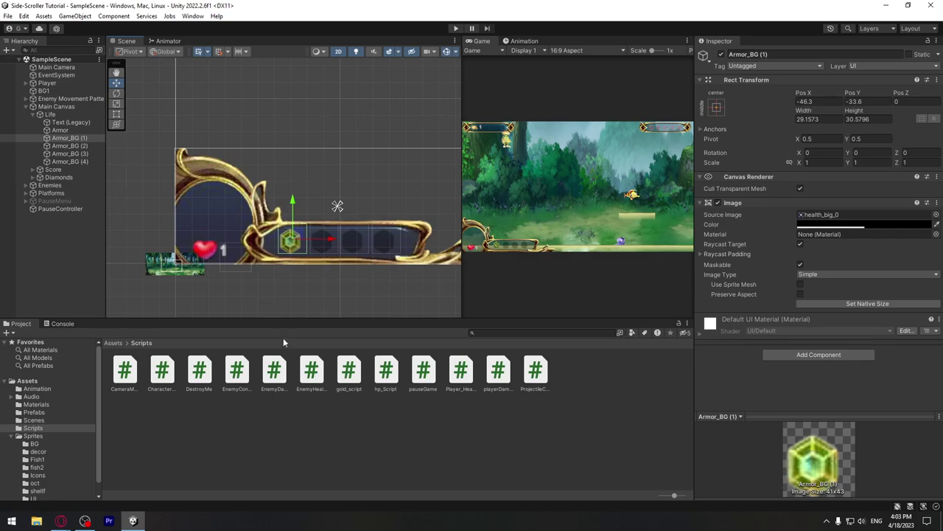
{"action": "double_click", "coordinate": [173, 379]}
- Review hp_Script's 'float addHP = 1f' declaration, then bring up Player_Health.cs
{"action": "left_click", "coordinate": [148, 41]}
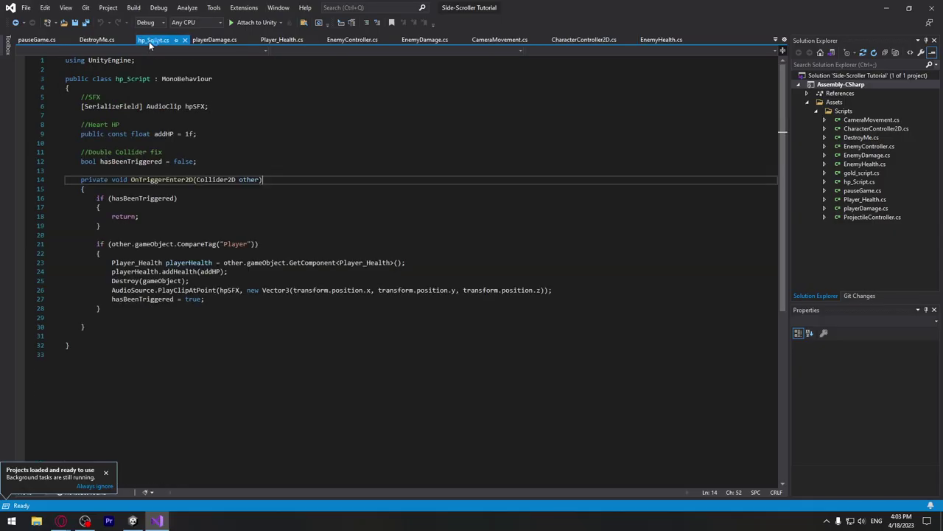
{"action": "left_click_drag", "start_coordinate": [197, 140], "coordinate": [83, 140]}
{"action": "left_click", "coordinate": [198, 140]}
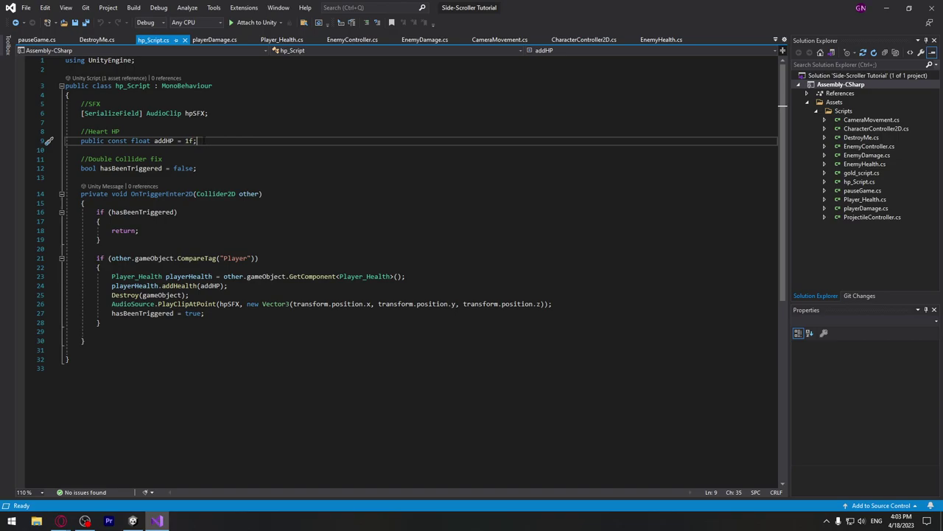
{"action": "left_click_drag", "start_coordinate": [142, 141], "coordinate": [193, 148]}
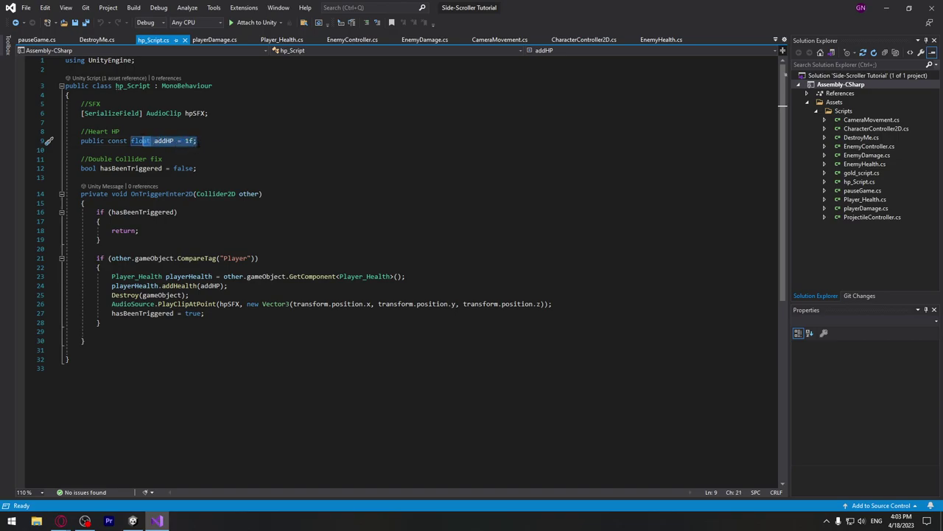
{"action": "left_click", "coordinate": [281, 39]}
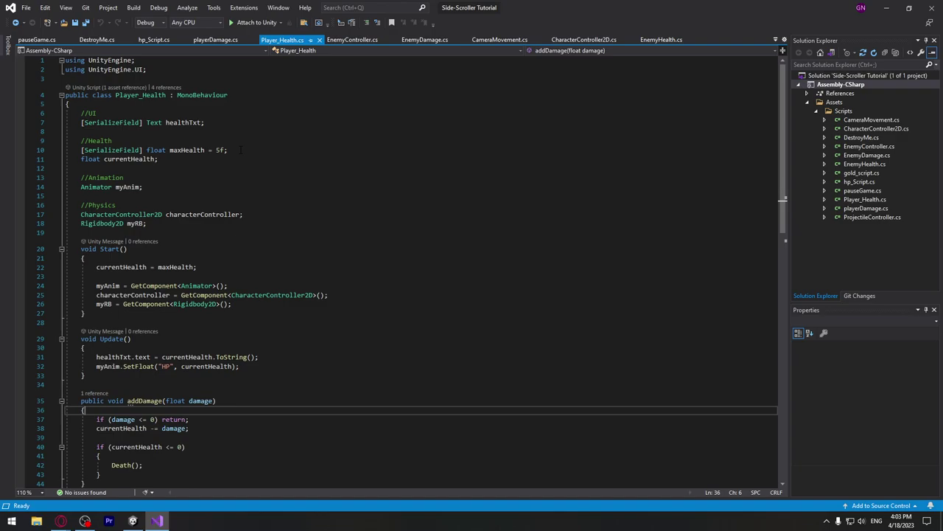
- Add '[SerializeField] float maxArmor = 4f;' below currentHealth in Player_Health
{"action": "left_click", "coordinate": [276, 156]}
{"action": "key", "text": "Return"}
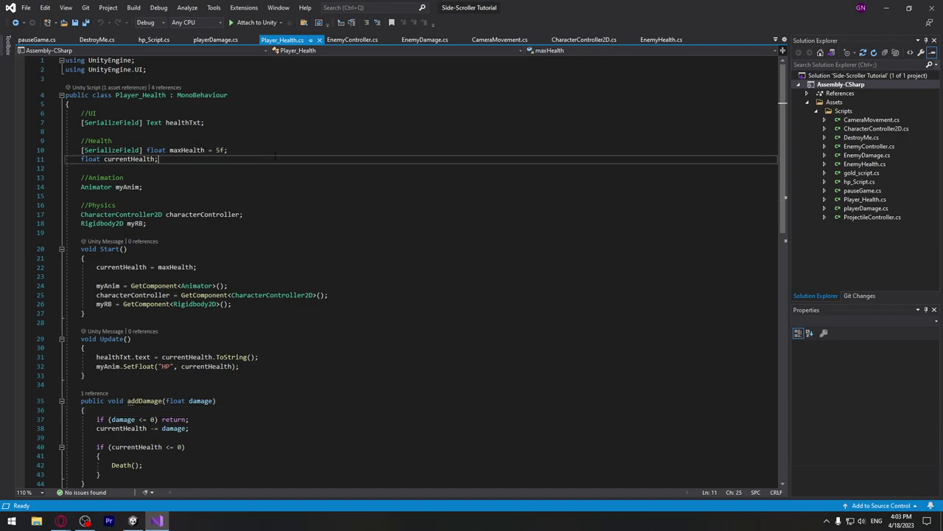
{"action": "type", "text": "["}
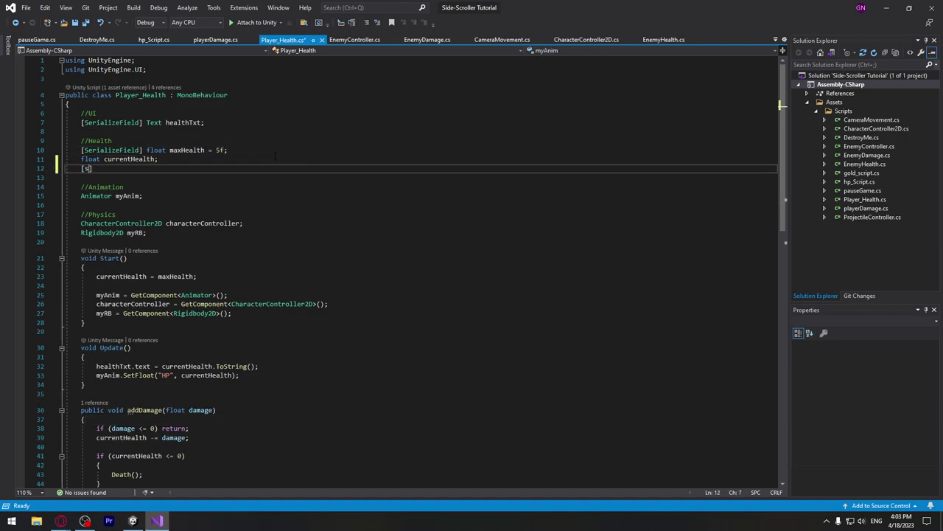
{"action": "type", "text": "ser"}
{"action": "key", "text": "Tab"}
{"action": "type", "text": "] f"}
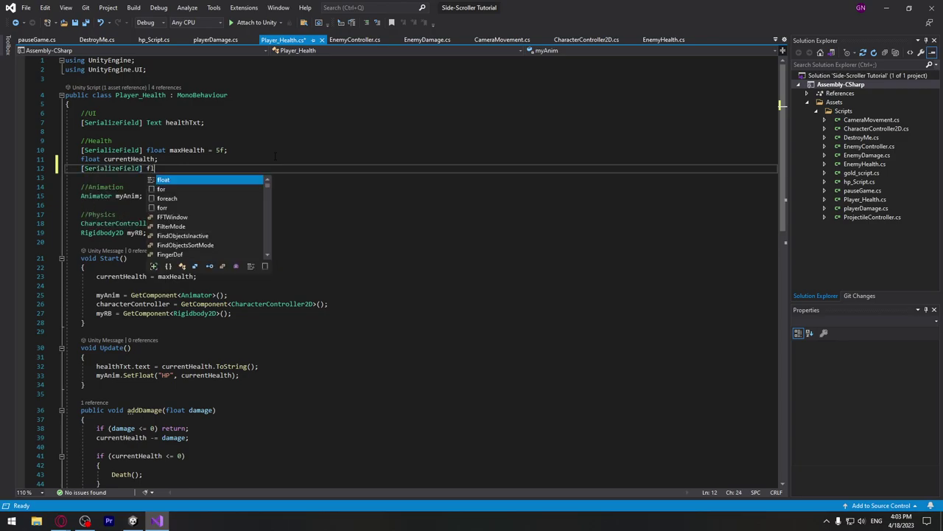
{"action": "type", "text": "loat m"}
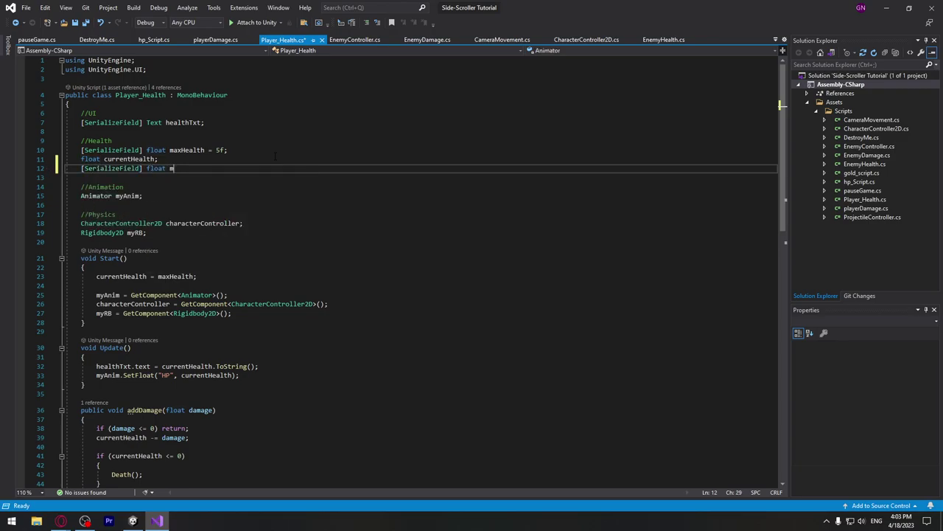
{"action": "type", "text": "axQ"}
{"action": "key", "text": "BackSpace"}
{"action": "type", "text": "rmor"}
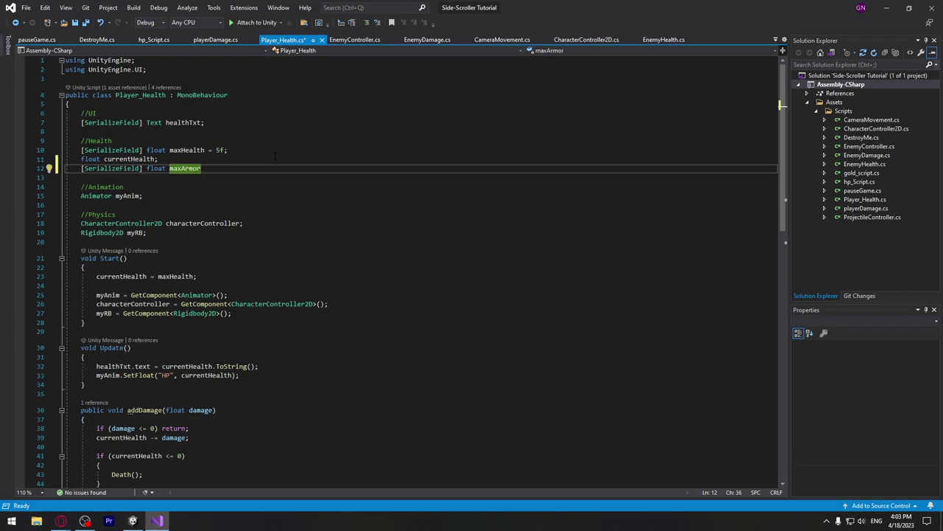
{"action": "type", "text": " = 4f"}
{"action": "type", "text": ";"}
- Save Player_Health and let Unity recompile it before returning to Visual Studio
{"action": "key", "text": "ctrl+s"}
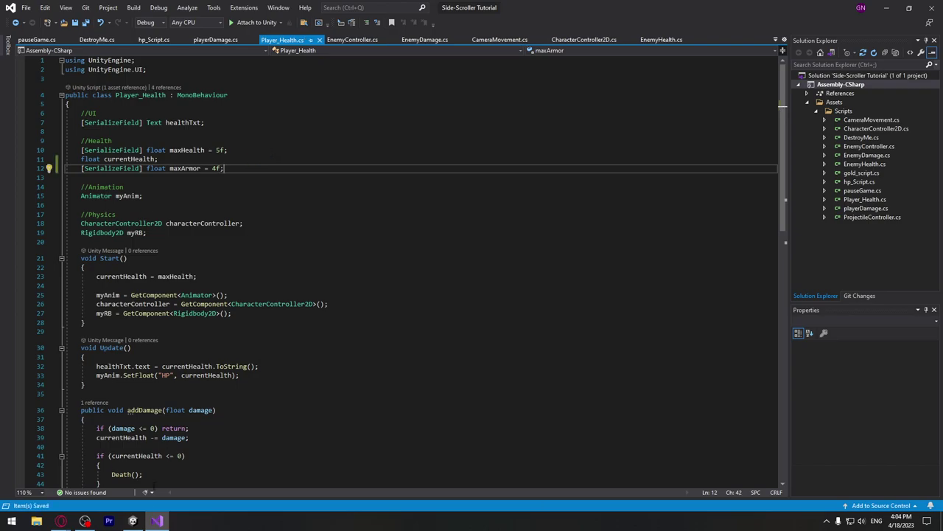
{"action": "left_click", "coordinate": [133, 520]}
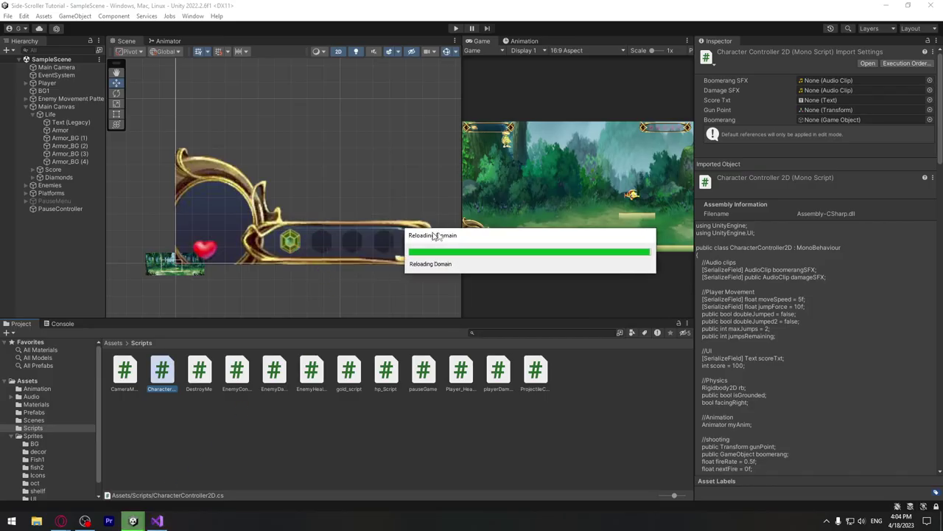
{"action": "left_click", "coordinate": [167, 520]}
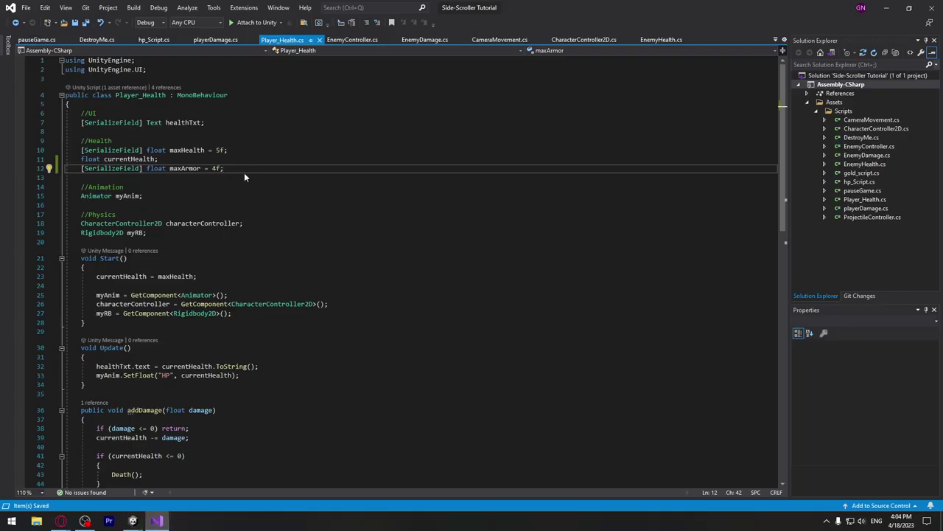
- Declare 'float currentArmor;' and add 'currentArmor = maxArmor;' in Start(), then save
{"action": "key", "text": "Return"}
{"action": "type", "text": "float"}
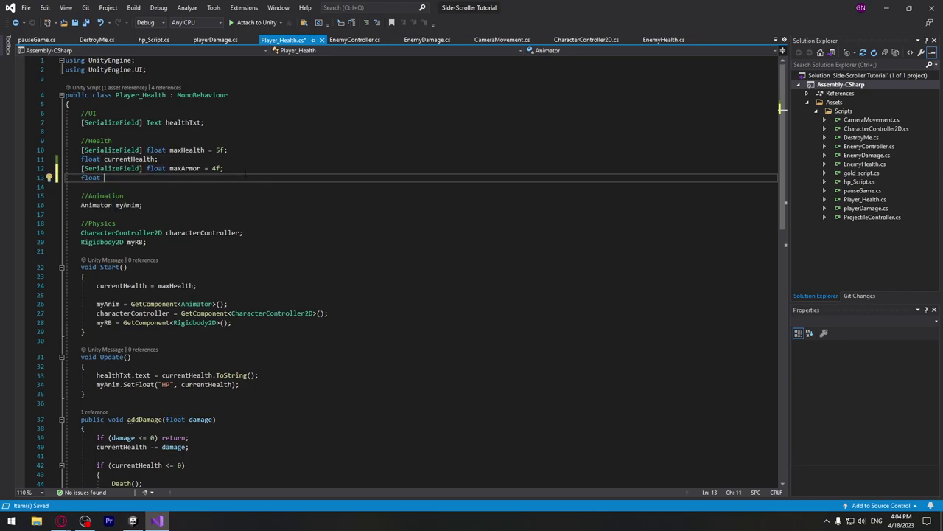
{"action": "type", "text": " currentA"}
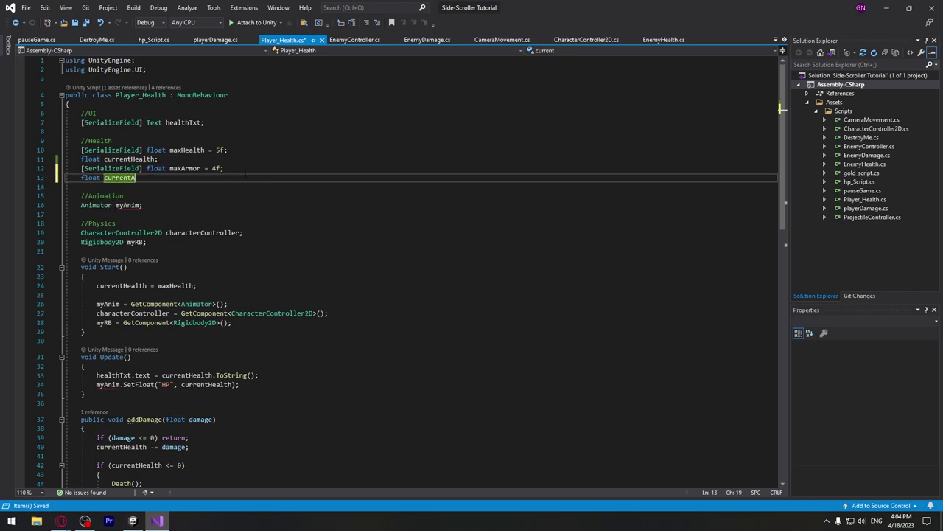
{"action": "type", "text": "rmor;"}
{"action": "scroll", "coordinate": [246, 173], "scroll_direction": "down", "scroll_amount": 2}
{"action": "left_click", "coordinate": [162, 231]}
{"action": "key", "text": "Return"}
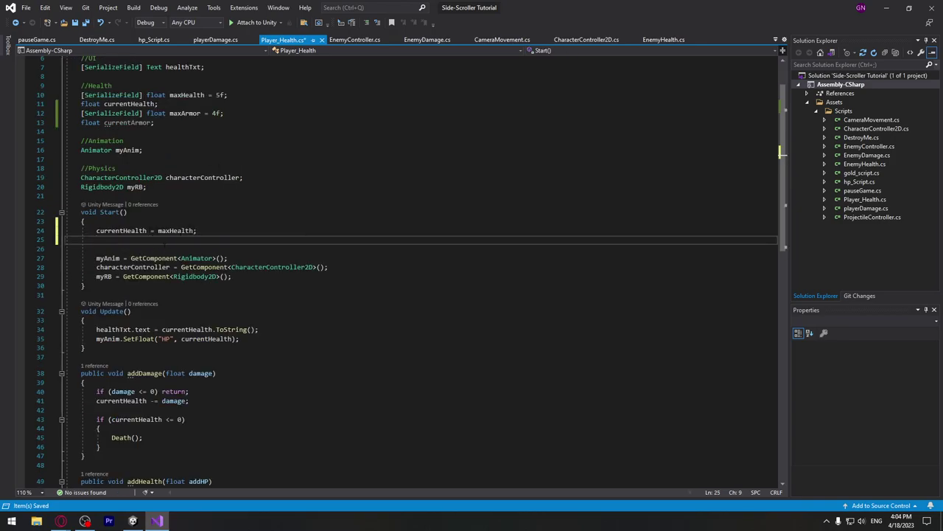
{"action": "type", "text": "c"}
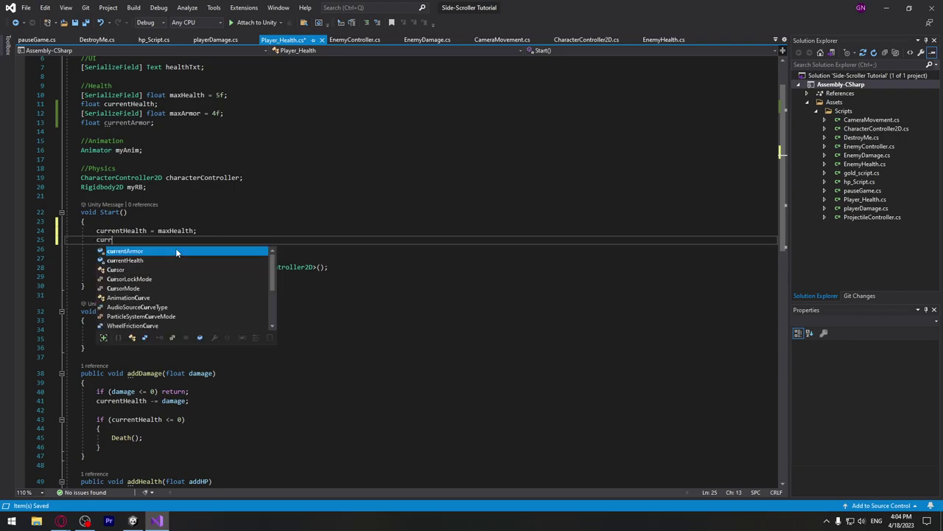
{"action": "type", "text": "ur"}
{"action": "key", "text": "Tab"}
{"action": "type", "text": "= "}
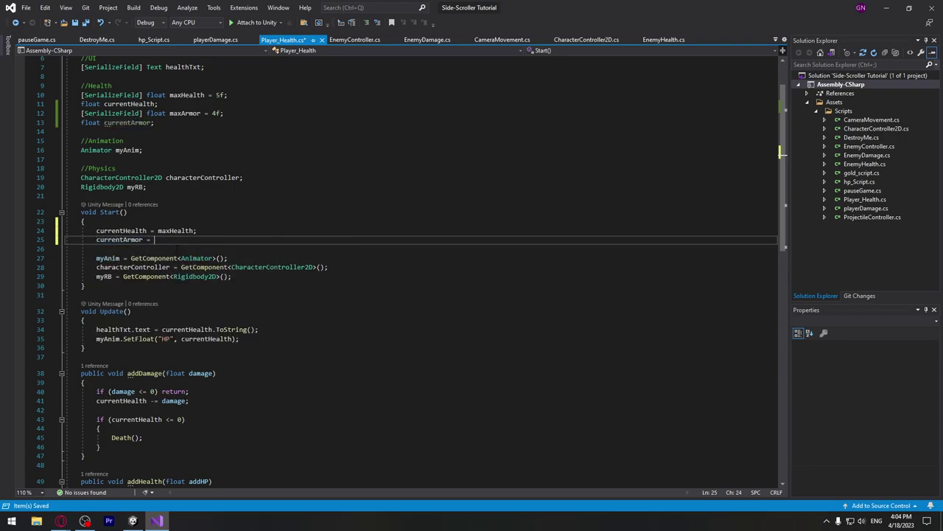
{"action": "type", "text": "max"}
{"action": "key", "text": "Tab"}
{"action": "type", "text": ";"}
{"action": "key", "text": "ctrl+s"}
{"action": "scroll", "coordinate": [420, 266], "scroll_direction": "down", "scroll_amount": 4}
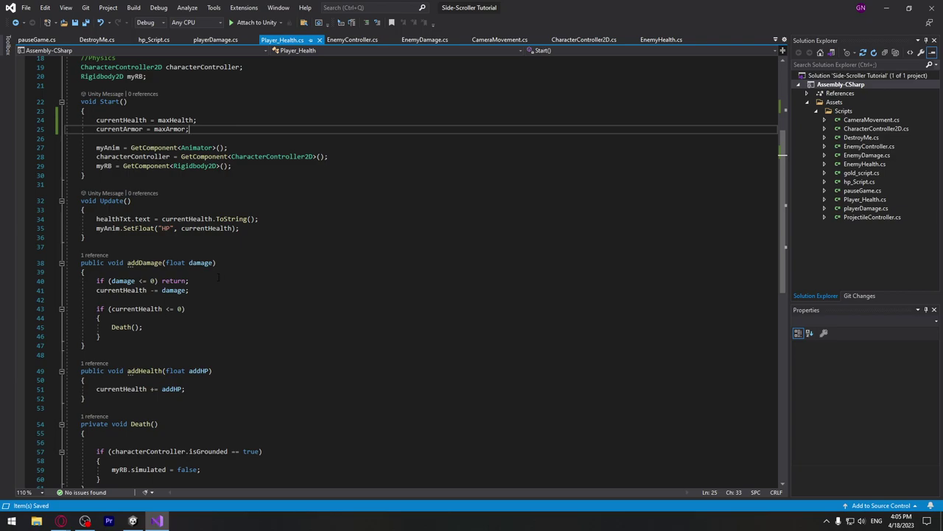
- Change addDamage on line 41 to subtract damage from currentArmor and save
{"action": "left_click", "coordinate": [131, 291]}
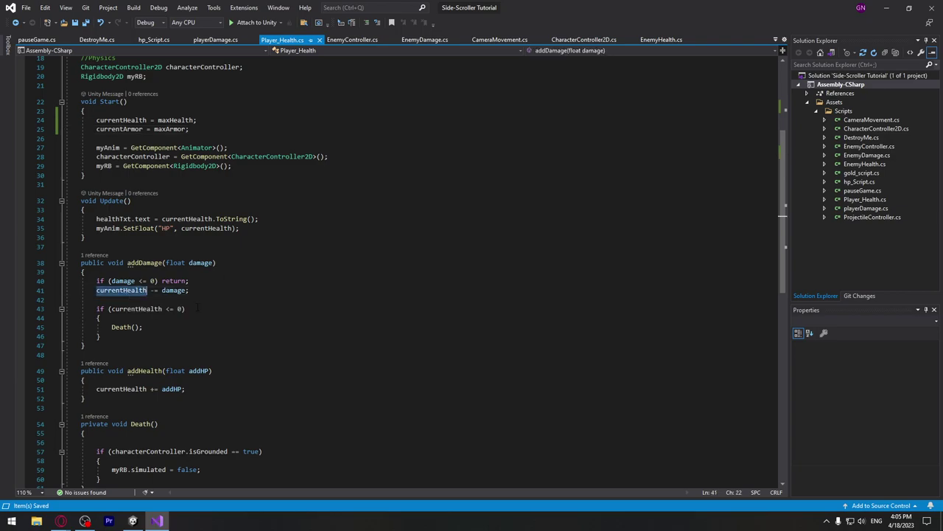
{"action": "key", "text": "ctrl+BackSpace"}
{"action": "type", "text": "curre"}
{"action": "key", "text": "Tab"}
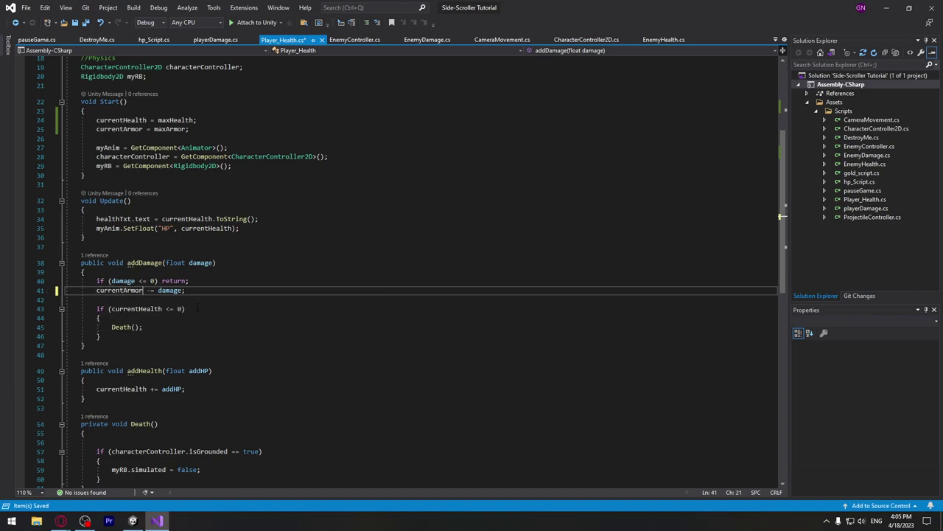
{"action": "key", "text": "ctrl+s"}
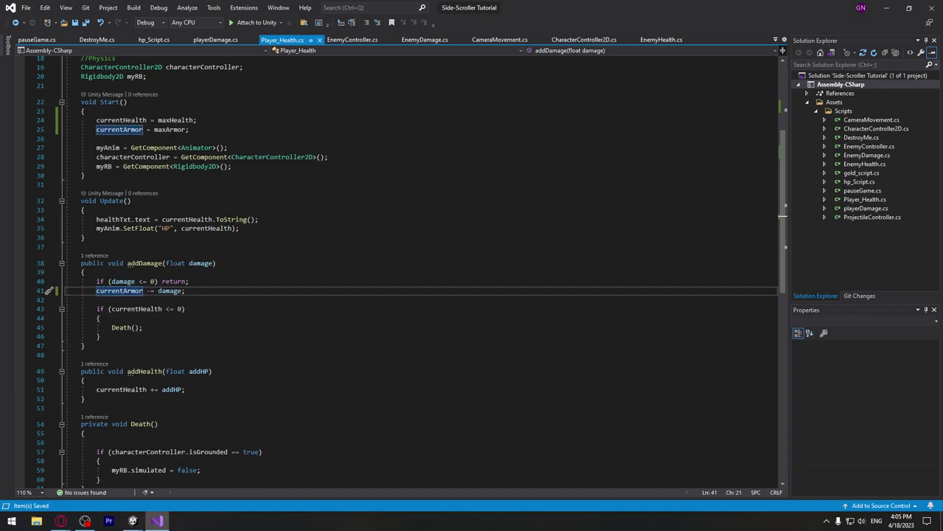
- Inspect the currentHealth death check on line 43, then place the caret after addHealth's closing brace
{"action": "mouse_move", "coordinate": [96, 309]}
{"action": "left_mouse_down"}
{"action": "mouse_move", "coordinate": [179, 308]}
{"action": "mouse_move", "coordinate": [112, 328]}
{"action": "left_mouse_up"}
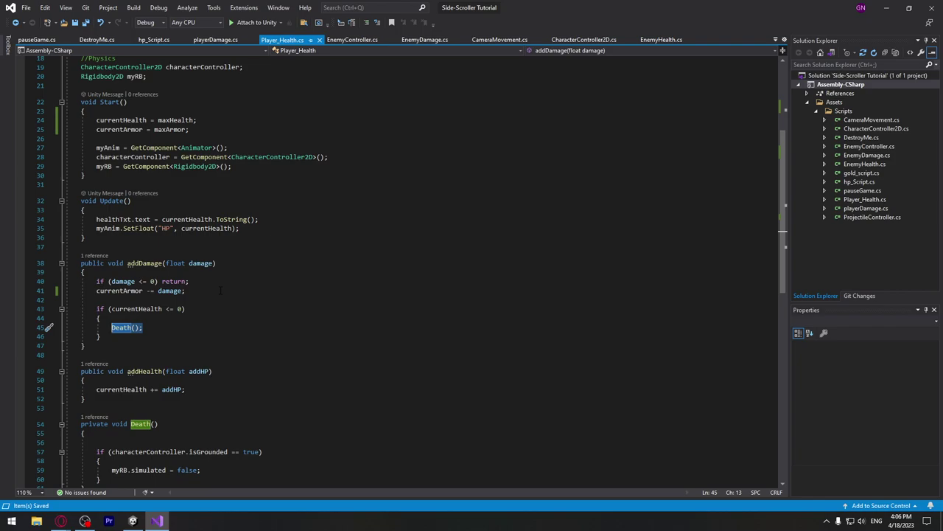
{"action": "left_click", "coordinate": [140, 309]}
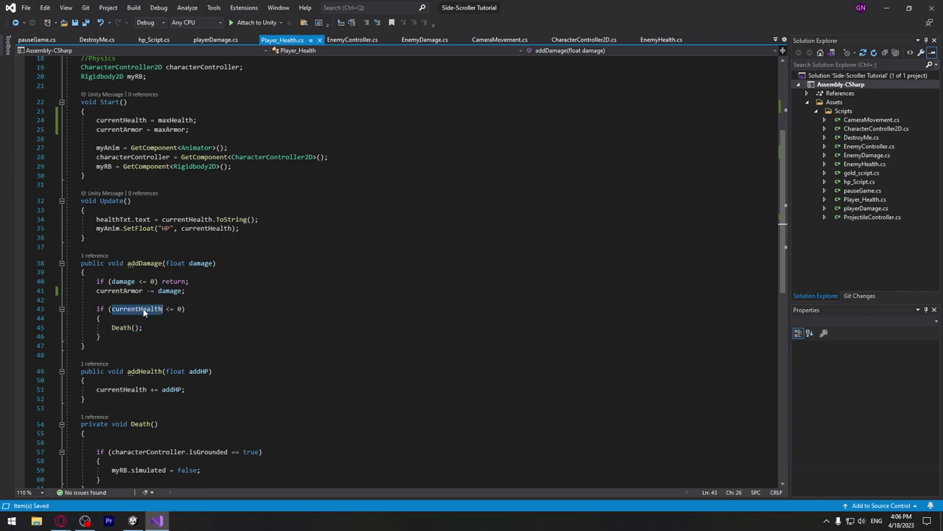
{"action": "mouse_move", "coordinate": [166, 309]}
{"action": "left_mouse_down"}
{"action": "mouse_move", "coordinate": [186, 309]}
{"action": "mouse_move", "coordinate": [110, 327]}
{"action": "left_mouse_up"}
{"action": "scroll", "coordinate": [188, 331], "scroll_direction": "down", "scroll_amount": 1}
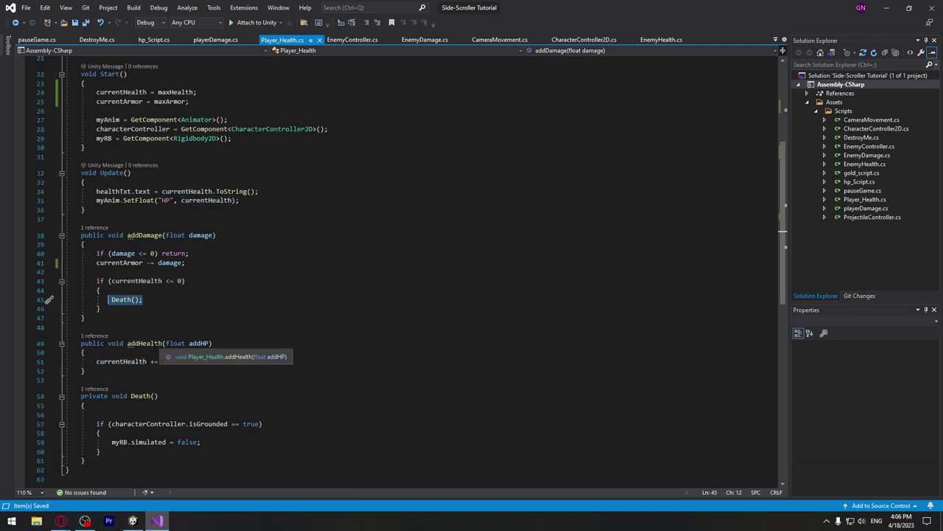
{"action": "left_click", "coordinate": [142, 343]}
{"action": "left_click", "coordinate": [142, 371]}
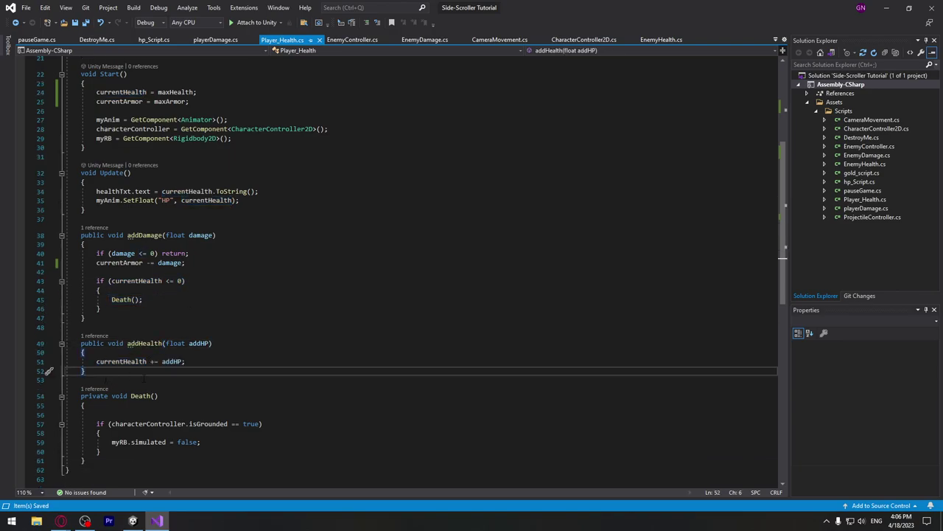
- Declare 'public void addArmor(float addArmor)' with an empty body below addHealth
{"action": "key", "text": "Return"}
{"action": "key", "text": "Return"}
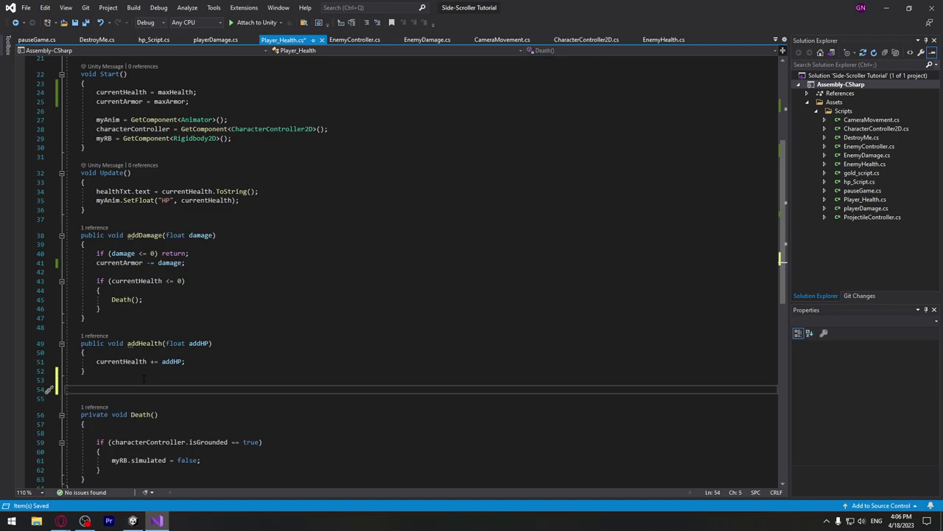
{"action": "type", "text": "public voi"}
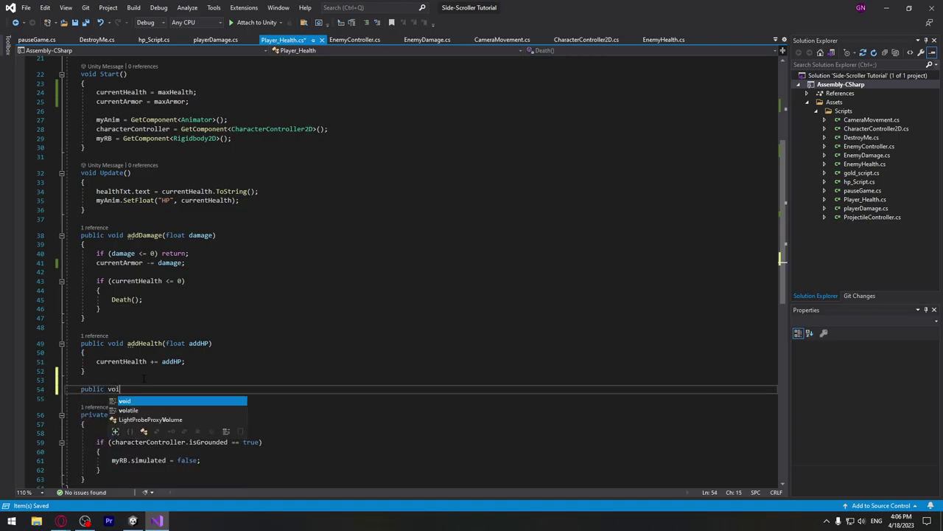
{"action": "type", "text": "d addArmor"}
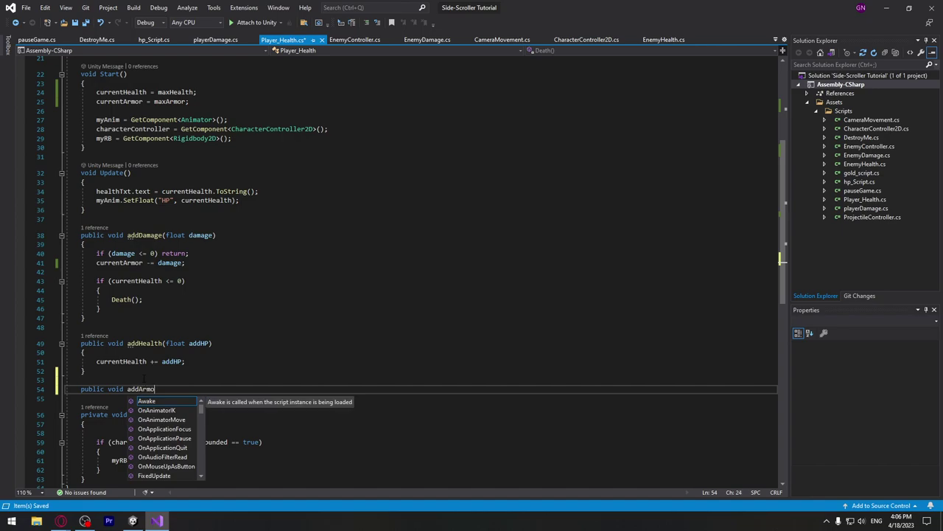
{"action": "type", "text": " ()"}
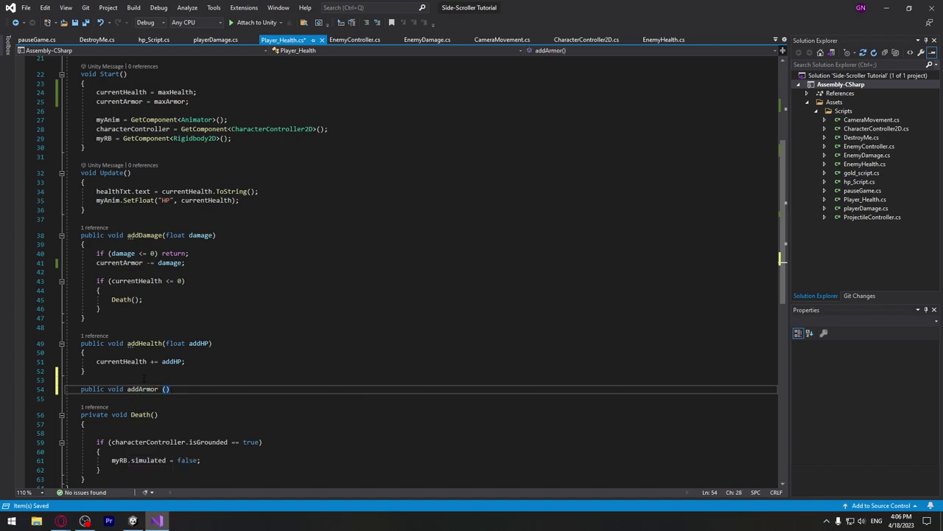
{"action": "key", "text": "Return"}
{"action": "type", "text": "{ Packages"}
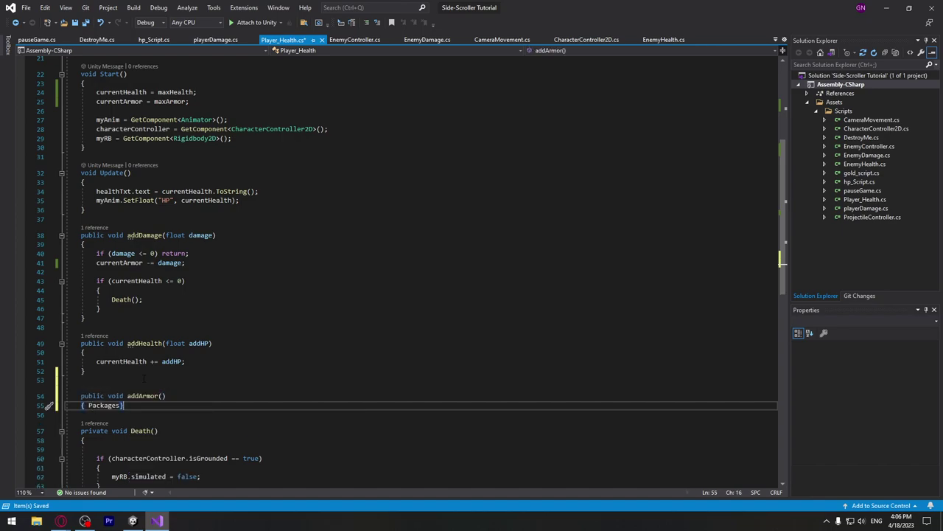
{"action": "key", "text": "BackSpace"}
{"action": "key", "text": "BackSpace"}
{"action": "key", "text": "BackSpace"}
{"action": "key", "text": "Return"}
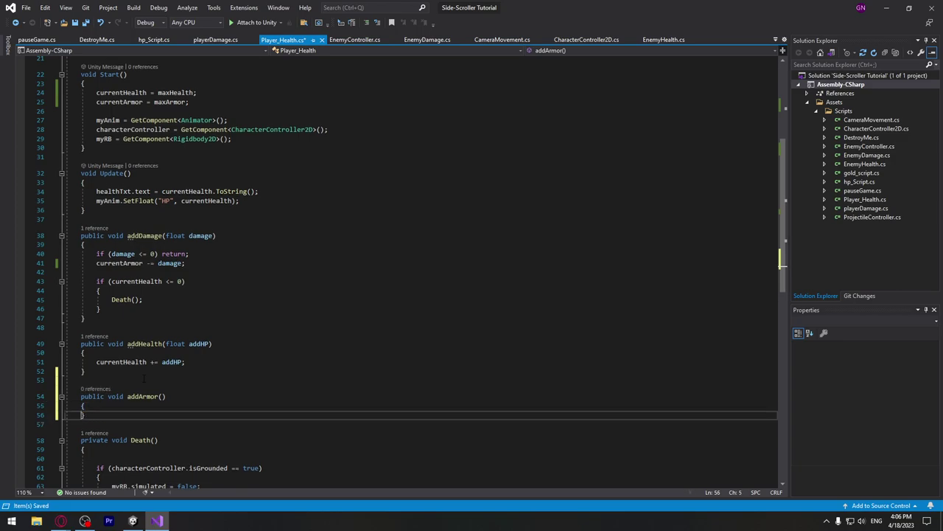
{"action": "left_click", "coordinate": [238, 398]}
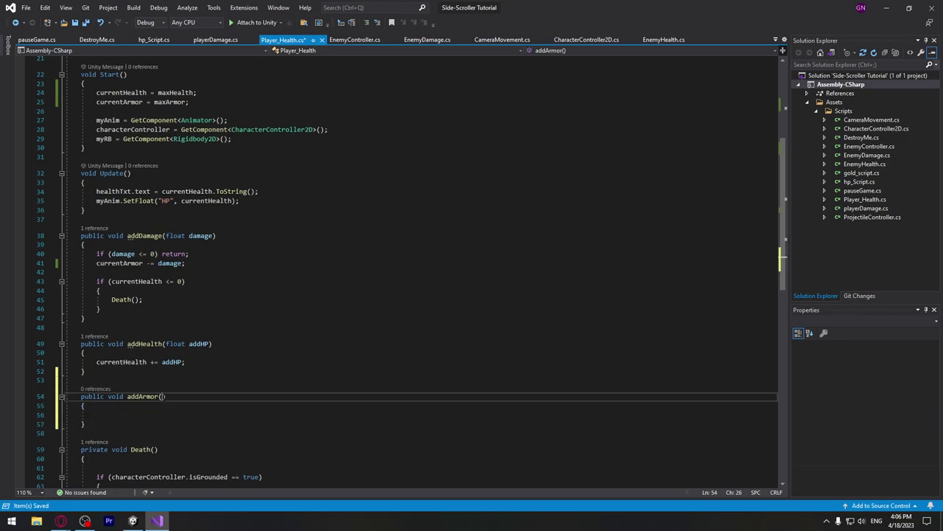
{"action": "type", "text": "float add"}
{"action": "type", "text": "Armor"}
- Fill addArmor's body with 'currentArmor += addArmor;'
{"action": "left_click", "coordinate": [119, 413]}
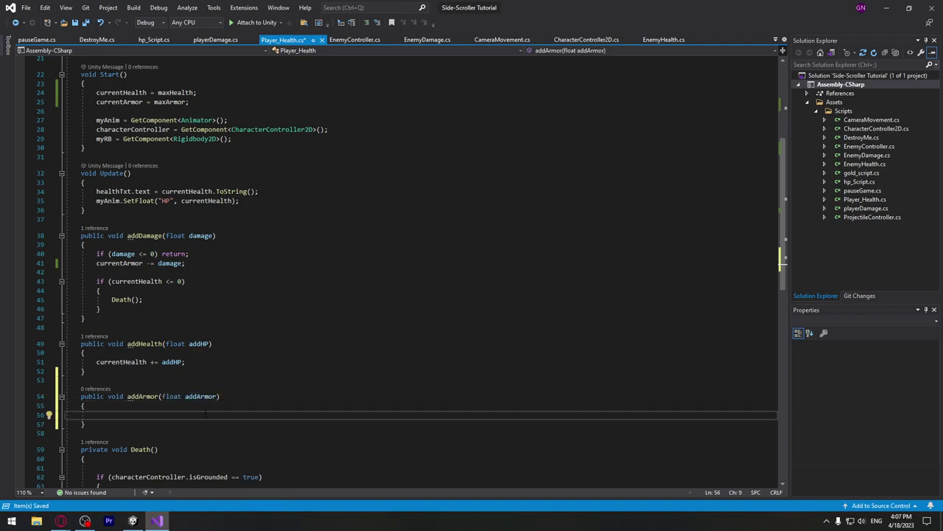
{"action": "type", "text": "currwe"}
{"action": "key", "text": "BackSpace"}
{"action": "key", "text": "BackSpace"}
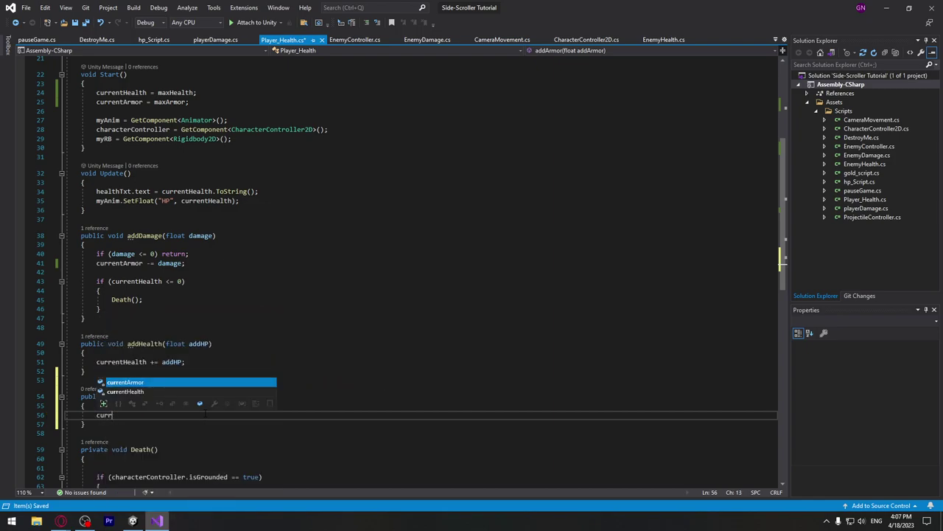
{"action": "type", "text": "e"}
{"action": "key", "text": "Tab"}
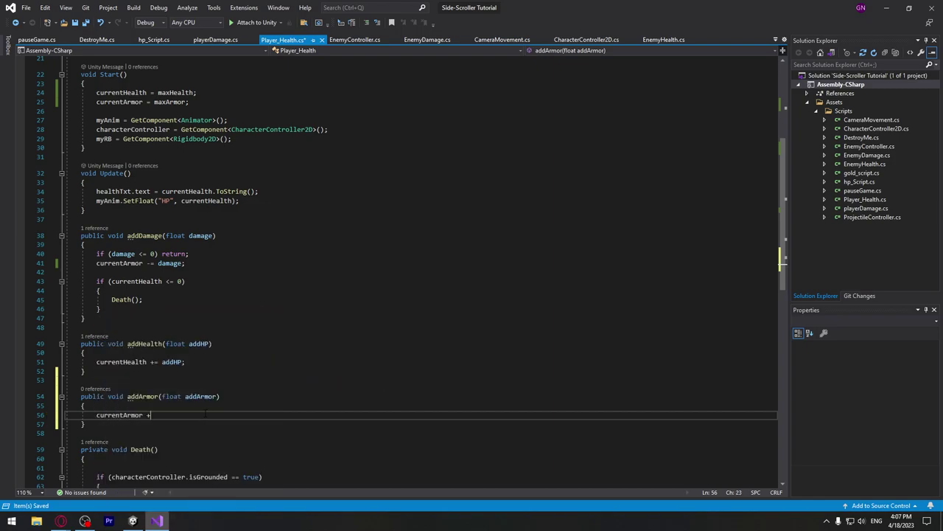
{"action": "type", "text": "+=a"}
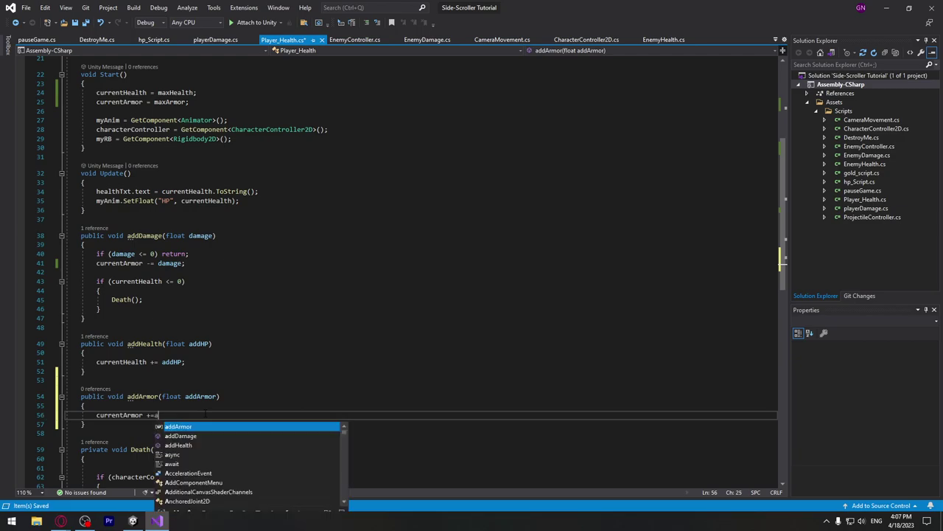
{"action": "type", "text": "ddAr"}
{"action": "key", "text": "Tab"}
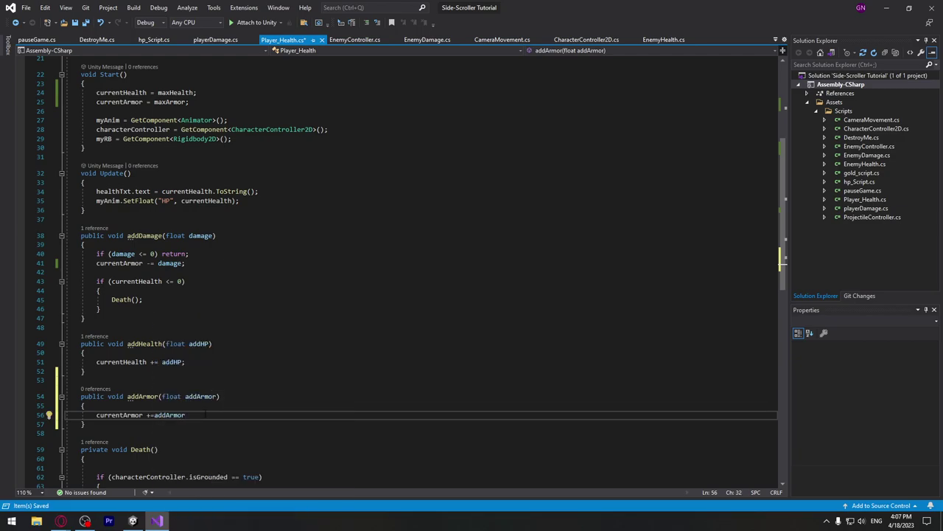
{"action": "type", "text": ";"}
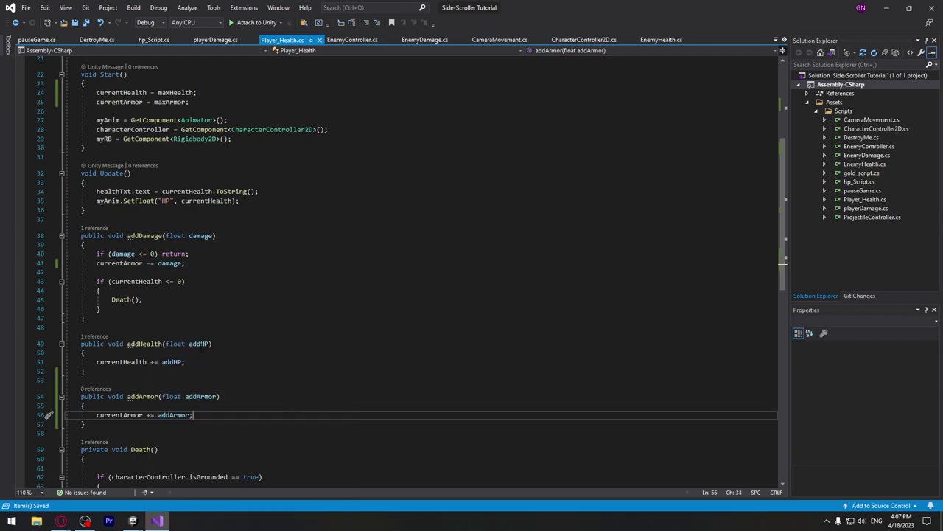
- Add 'public const float addArmor = 1f;' under addHP in hp_Script and save
{"action": "left_click", "coordinate": [166, 42]}
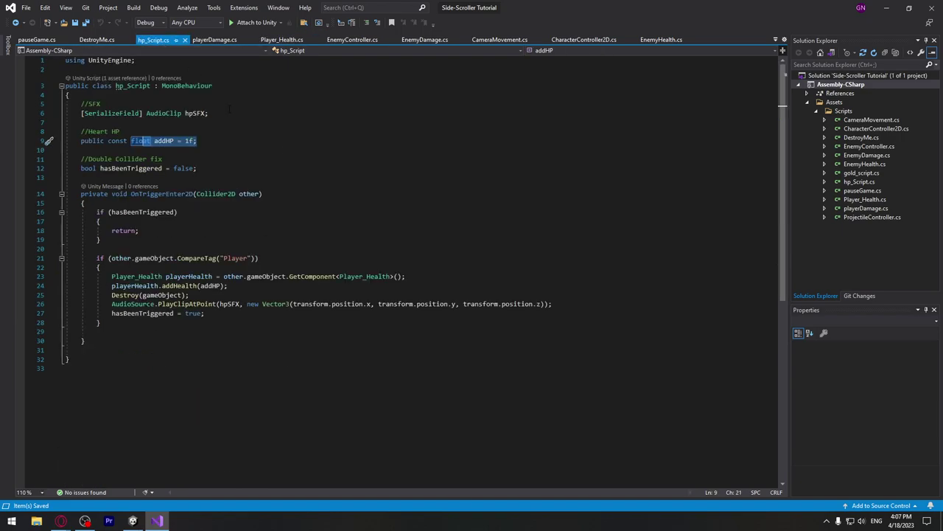
{"action": "left_click", "coordinate": [298, 141]}
{"action": "key", "text": "Return"}
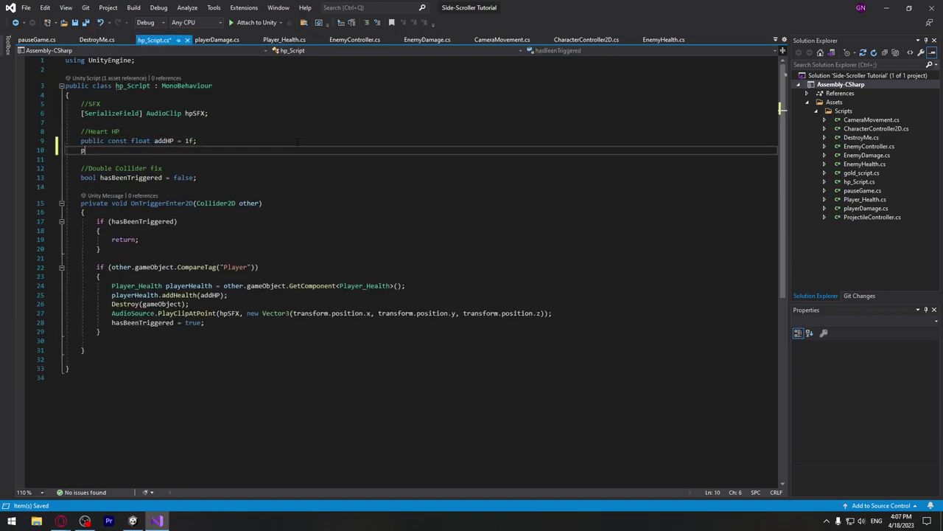
{"action": "type", "text": "public "}
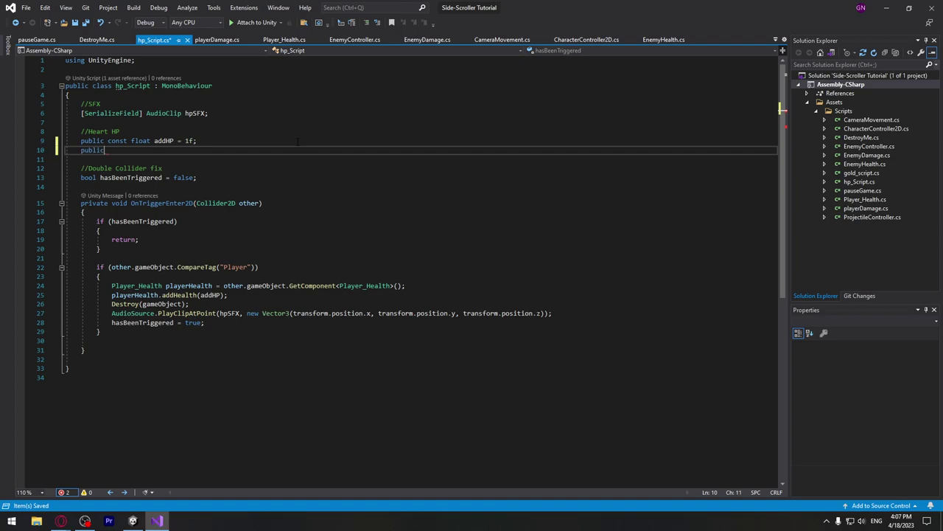
{"action": "type", "text": "const "}
{"action": "type", "text": "float add"}
{"action": "type", "text": "Armor"}
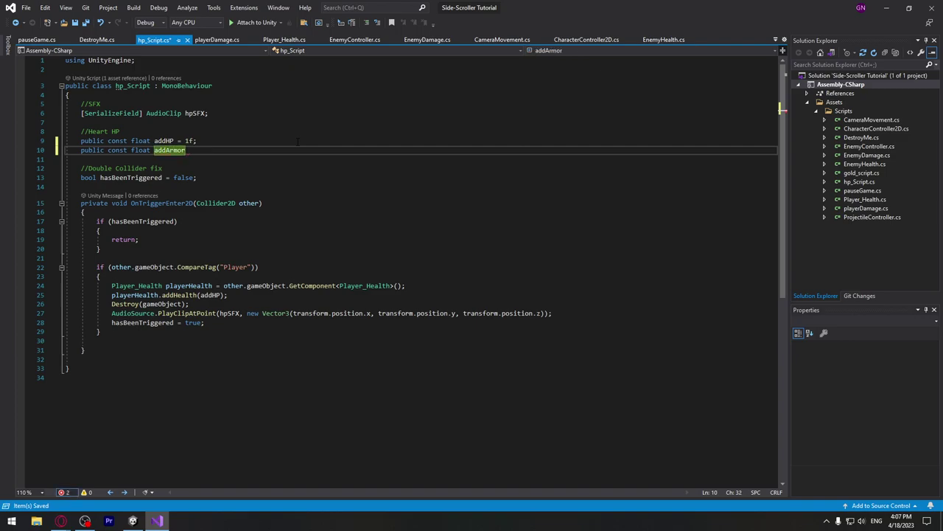
{"action": "type", "text": " = 1f;"}
{"action": "key", "text": "ctrl+s"}
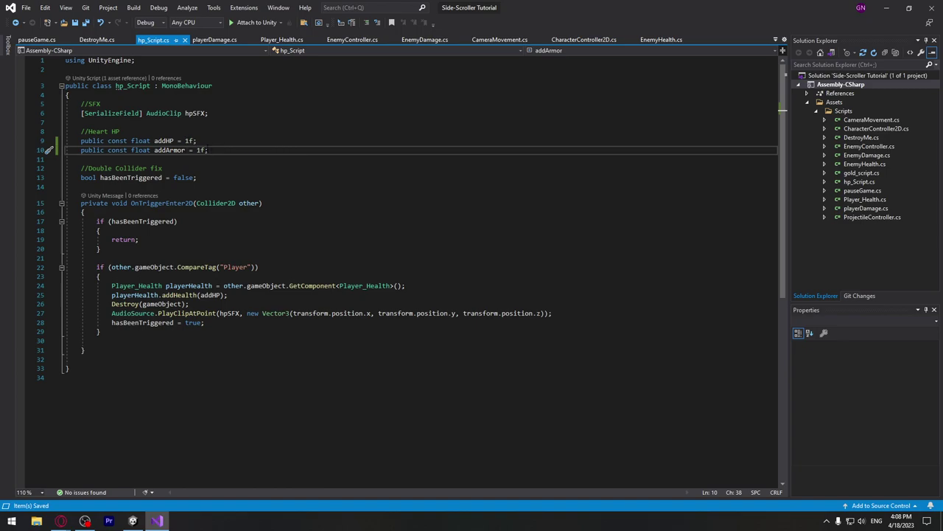
- Remove the addArmor line again, leaving only addHP, save hp_Script, and return to Unity
{"action": "left_click_drag", "start_coordinate": [209, 149], "coordinate": [53, 142]}
{"action": "key", "text": "ctrl+x"}
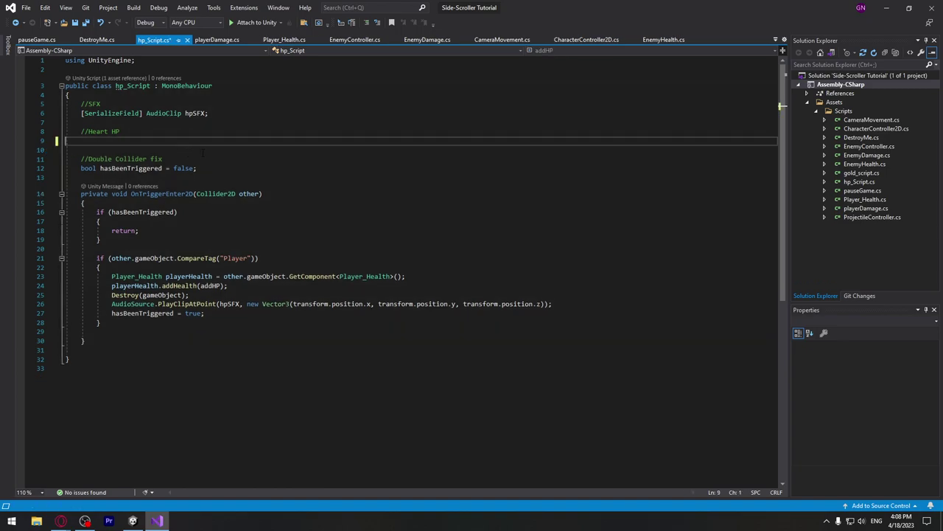
{"action": "key", "text": "ctrl+z"}
{"action": "left_click", "coordinate": [209, 150]}
{"action": "key", "text": "shift+Home"}
{"action": "key", "text": "shift+Home"}
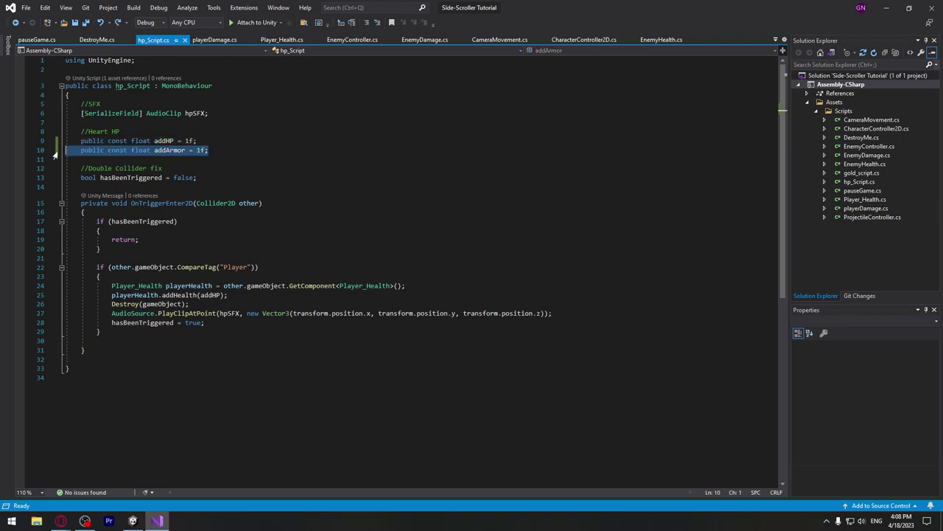
{"action": "key", "text": "Delete"}
{"action": "key", "text": "ctrl+s"}
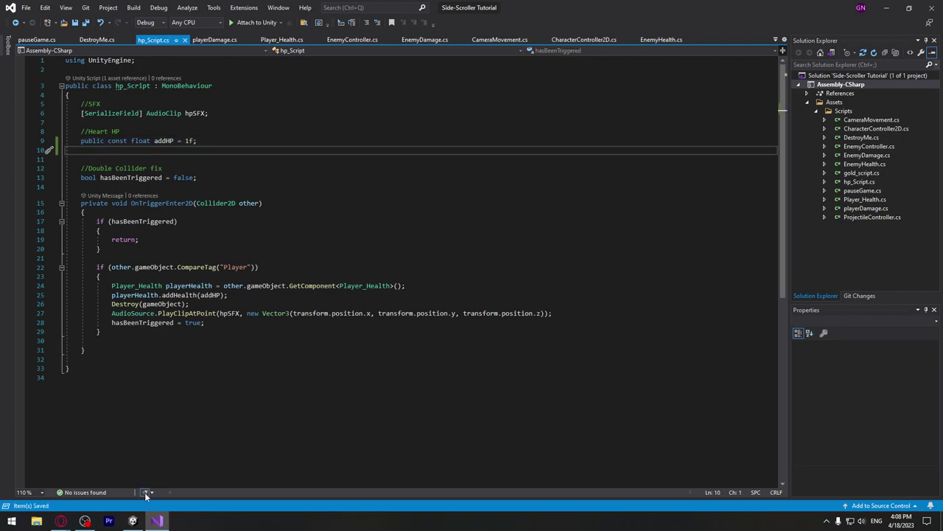
{"action": "left_click", "coordinate": [133, 521]}
- Create a new C# script named 'Armor' in the Scripts folder via Create > C# Script
{"action": "right_click", "coordinate": [205, 441]}
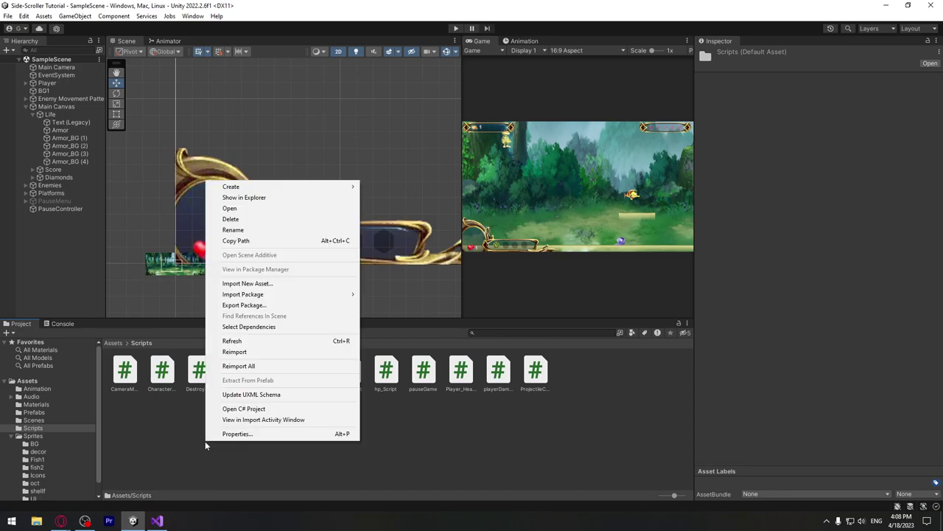
{"action": "mouse_move", "coordinate": [292, 189]}
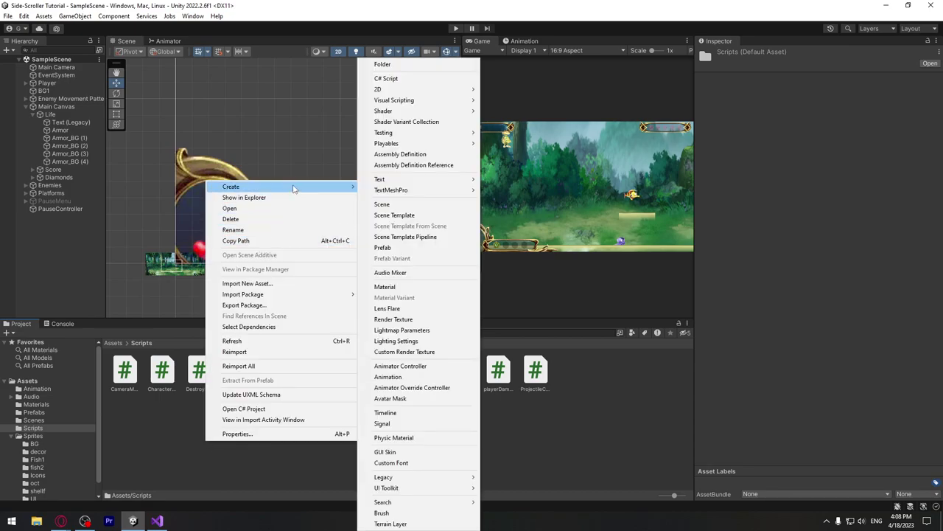
{"action": "left_click", "coordinate": [384, 79]}
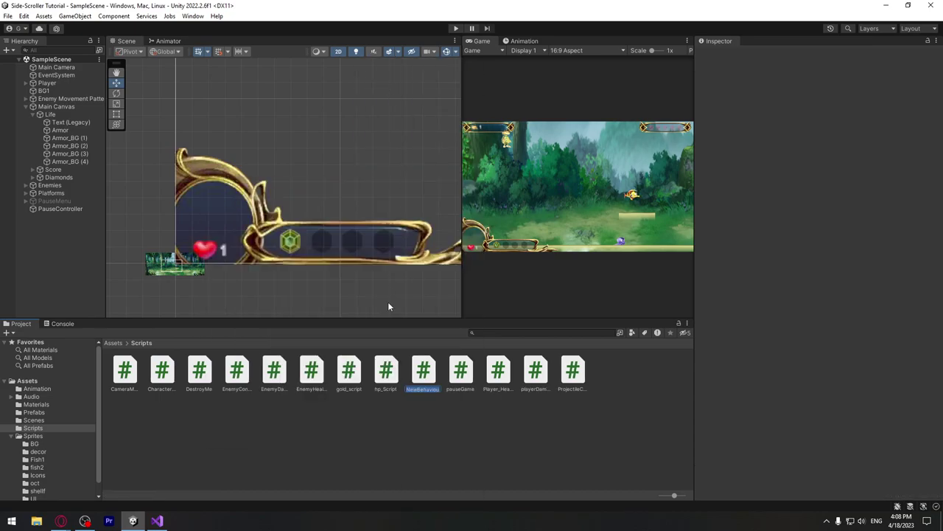
{"action": "type", "text": "Armor"}
{"action": "key", "text": "Return"}
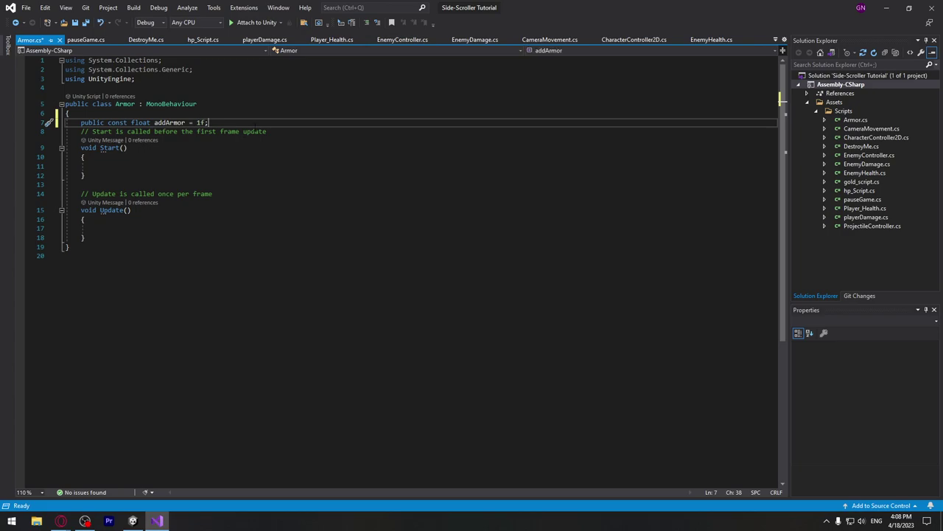
- Delete the Start and Update comment lines in Armor.cs
{"action": "key", "text": "Down"}
{"action": "key", "text": "End"}
{"action": "key", "text": "shift+Home"}
{"action": "key", "text": "BackSpace"}
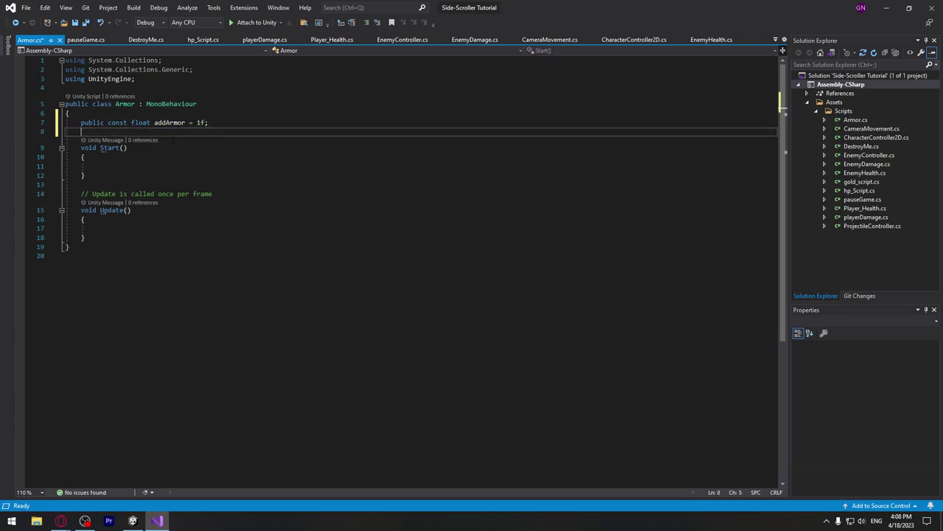
{"action": "key", "text": "Down"}
{"action": "key", "text": "Down"}
{"action": "key", "text": "Down"}
{"action": "key", "text": "End"}
{"action": "key", "text": "shift+Up"}
{"action": "key", "text": "BackSpace"}
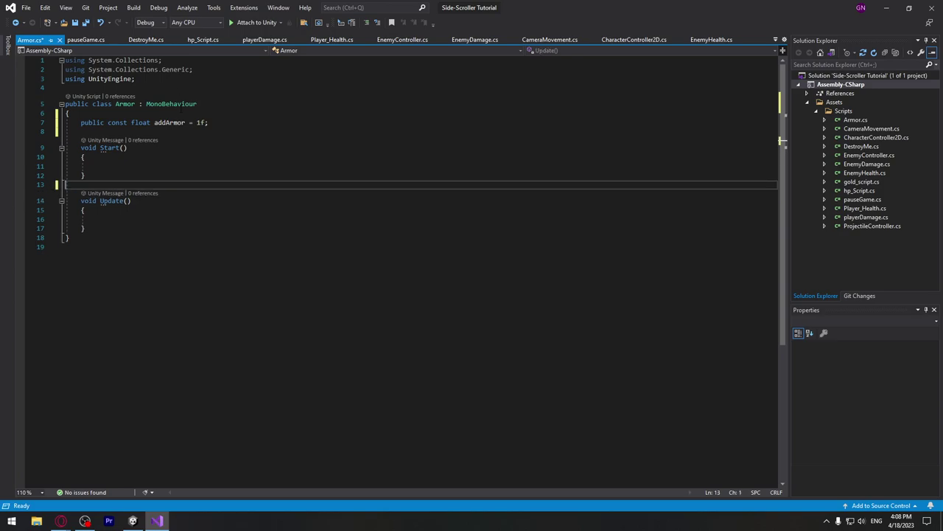
- Copy hp_Script's hasBeenTriggered declaration into Armor.cs below addArmor
{"action": "left_click_drag", "start_coordinate": [127, 44], "coordinate": [79, 42]}
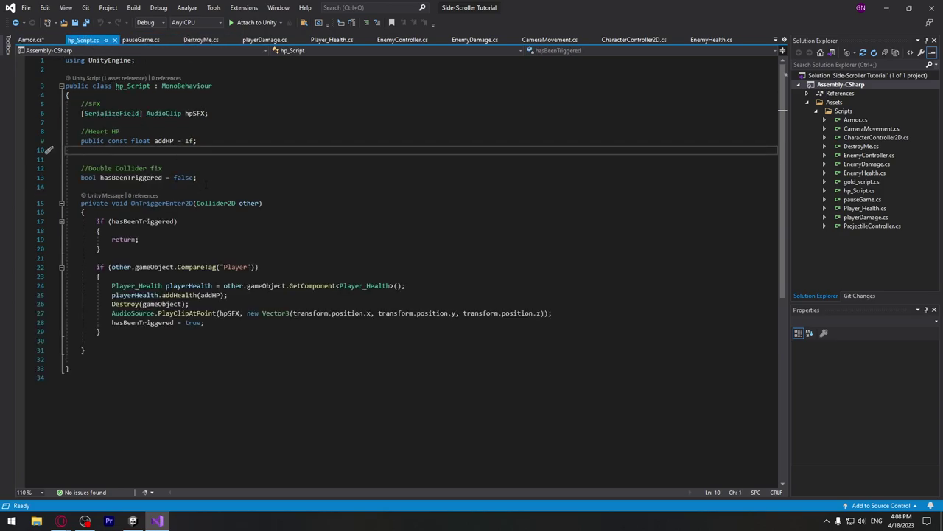
{"action": "left_click_drag", "start_coordinate": [79, 177], "coordinate": [198, 177]}
{"action": "left_click", "coordinate": [29, 39]}
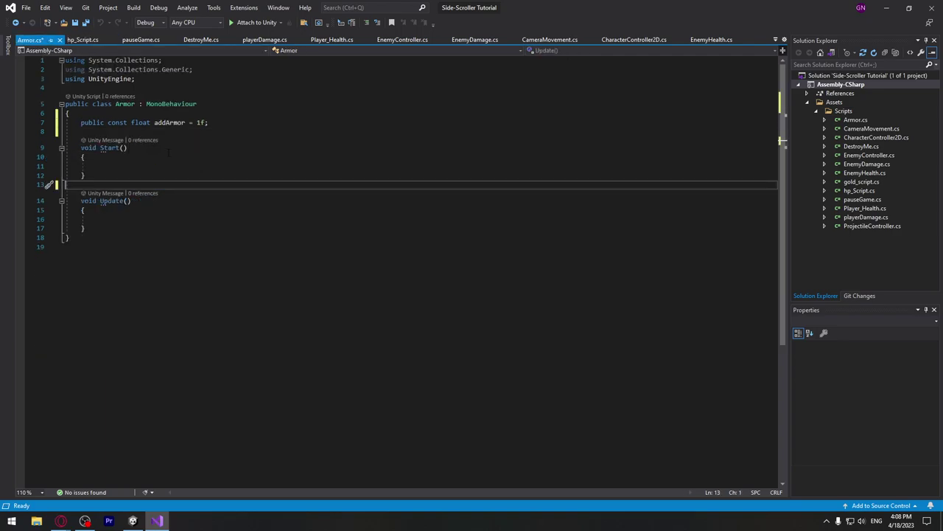
{"action": "left_click", "coordinate": [125, 131]}
{"action": "key", "text": "Return"}
{"action": "key", "text": "ctrl+v"}
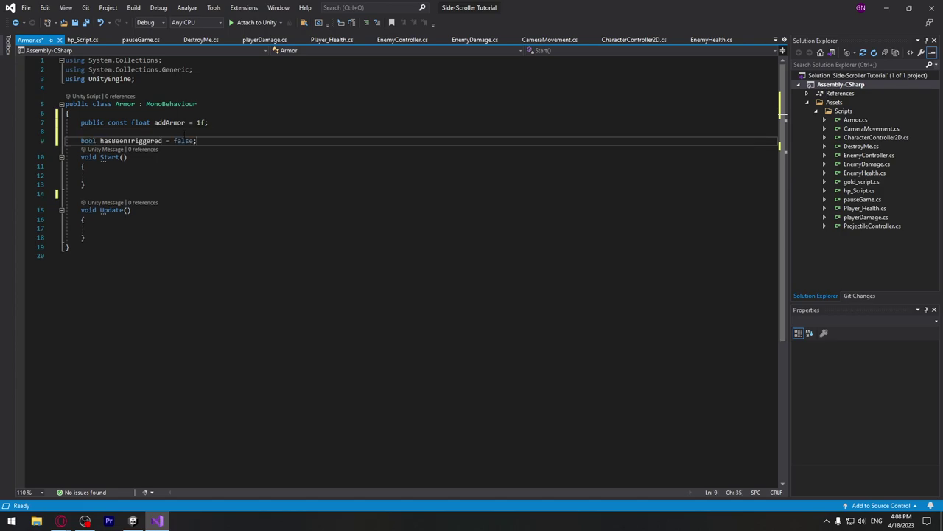
{"action": "key", "text": "Return"}
- Delete Armor's empty Start and Update methods and copy hp_Script's OnTriggerEnter2D method
{"action": "left_click", "coordinate": [85, 42]}
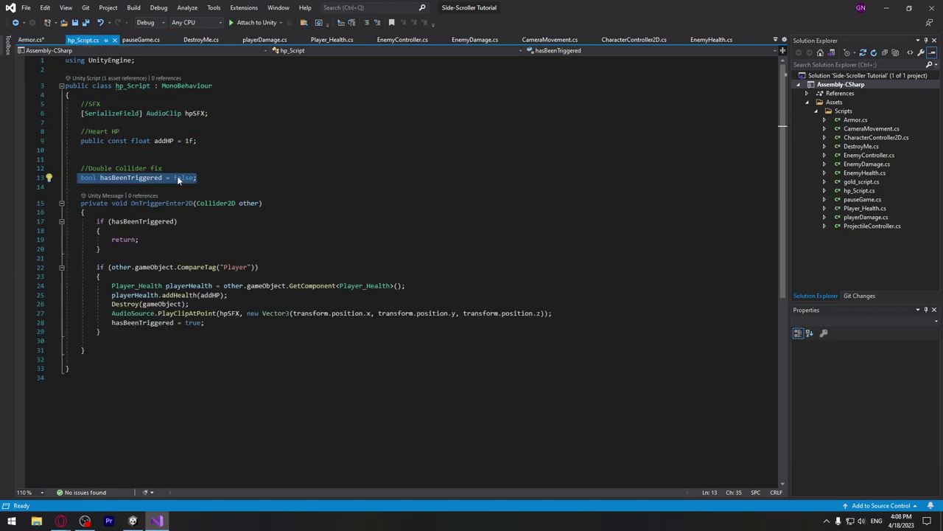
{"action": "left_click", "coordinate": [40, 40]}
{"action": "left_click_drag", "start_coordinate": [86, 246], "coordinate": [65, 166]}
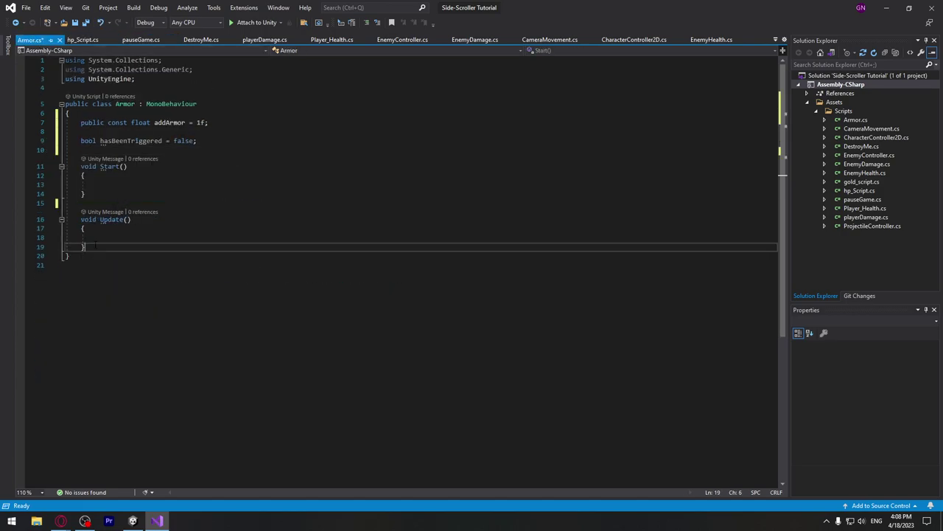
{"action": "key", "text": "Delete"}
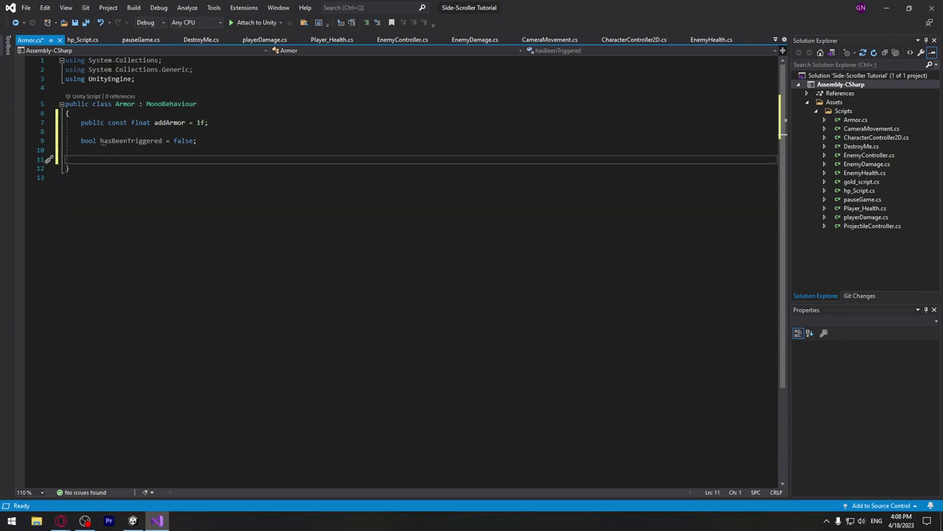
{"action": "key", "text": "ctrl+Tab"}
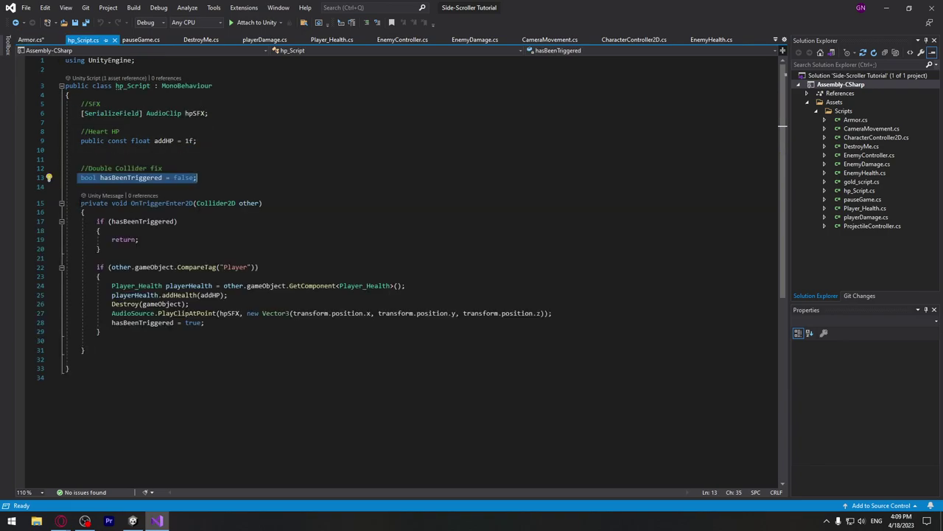
{"action": "left_click_drag", "start_coordinate": [80, 203], "coordinate": [138, 350]}
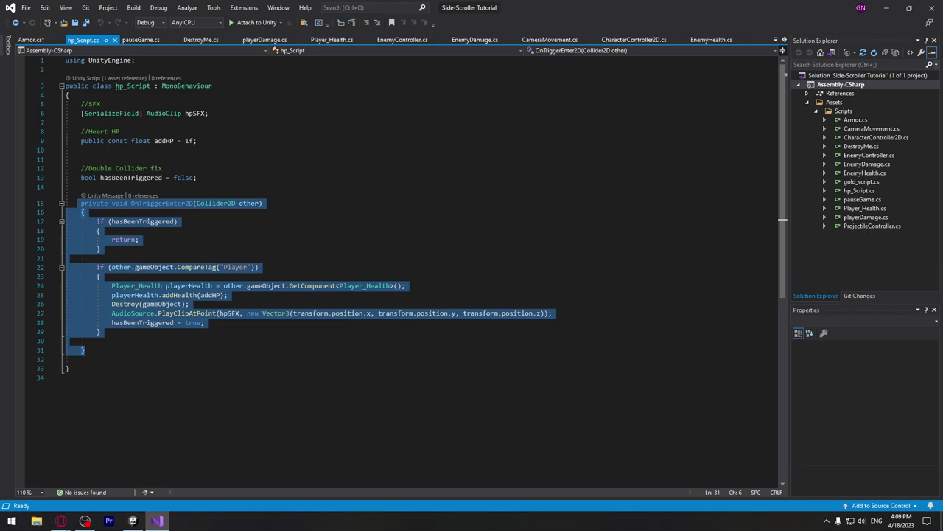
{"action": "key", "text": "ctrl+Tab"}
- Paste OnTriggerEnter2D into Armor and replace addHP with addArmor in the pickup call
{"action": "key", "text": "ctrl+v"}
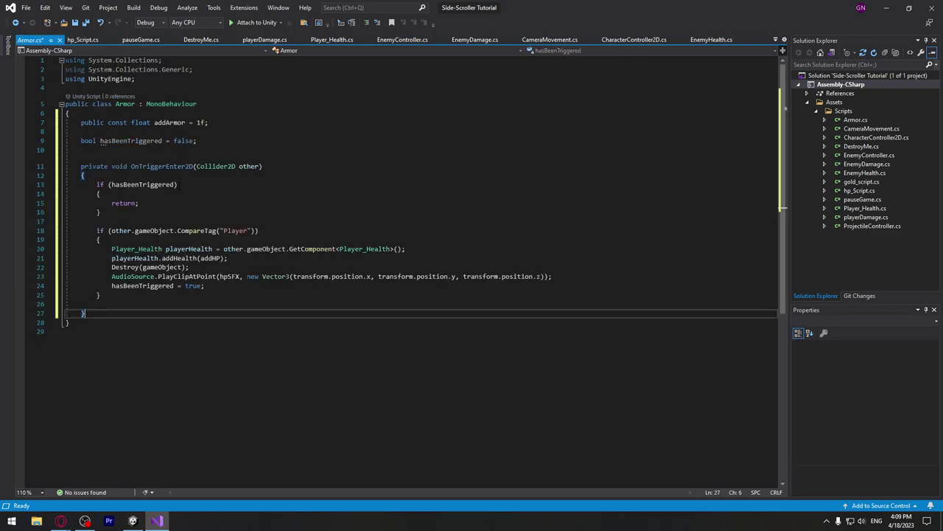
{"action": "left_click", "coordinate": [168, 122]}
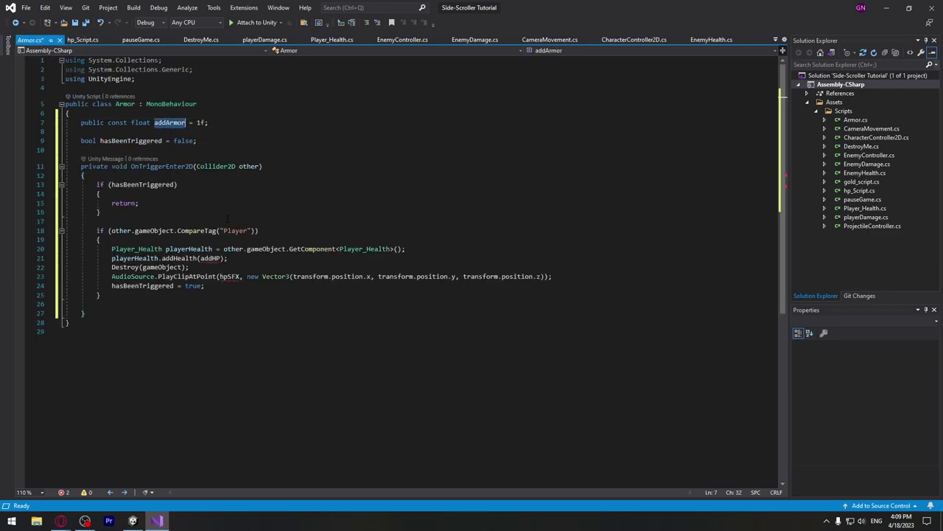
{"action": "left_click", "coordinate": [212, 249]}
{"action": "double_click", "coordinate": [210, 259]}
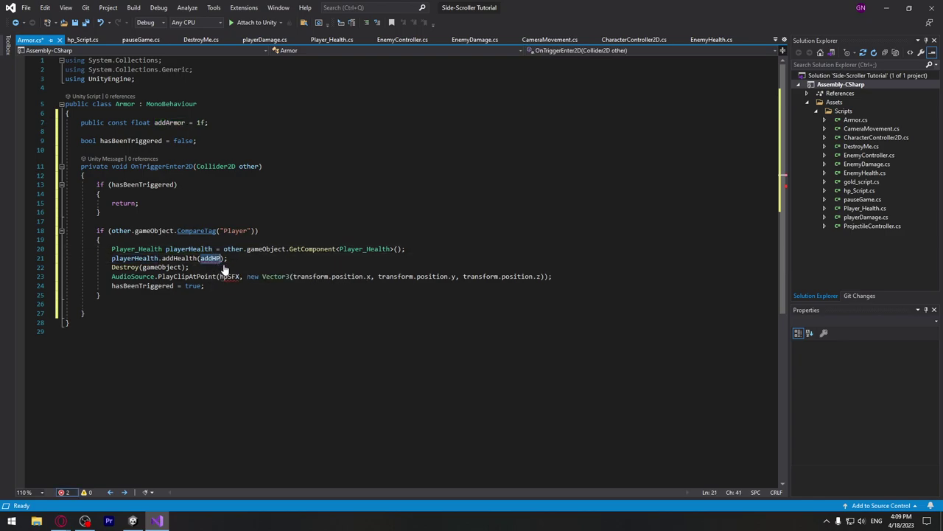
{"action": "key", "text": "ctrl+v"}
- Change the addHealth call on line 21 to addArmor and save Armor.cs
{"action": "left_click", "coordinate": [333, 40]}
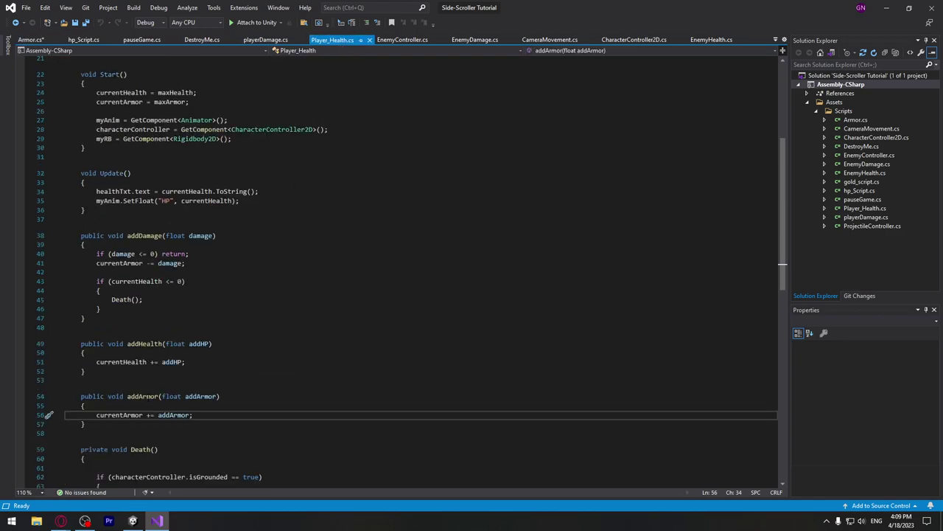
{"action": "left_click", "coordinate": [33, 41]}
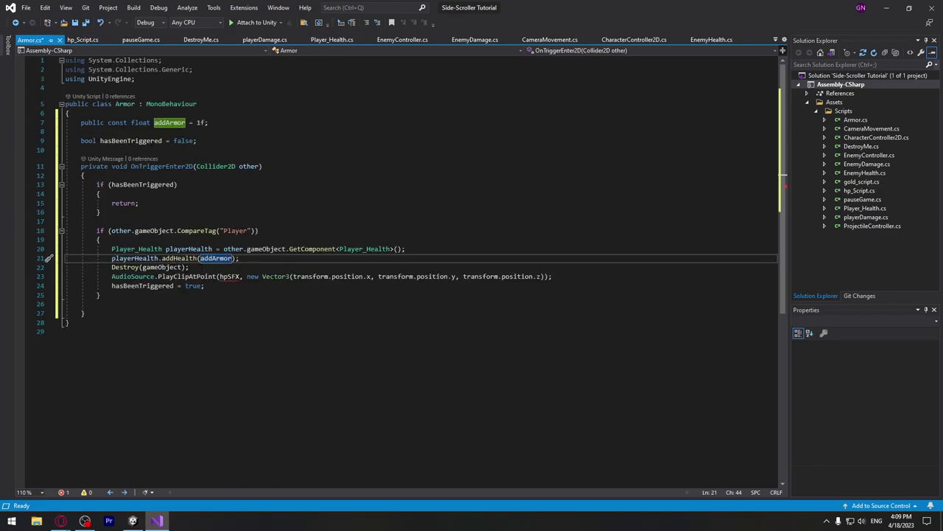
{"action": "left_click", "coordinate": [191, 258]}
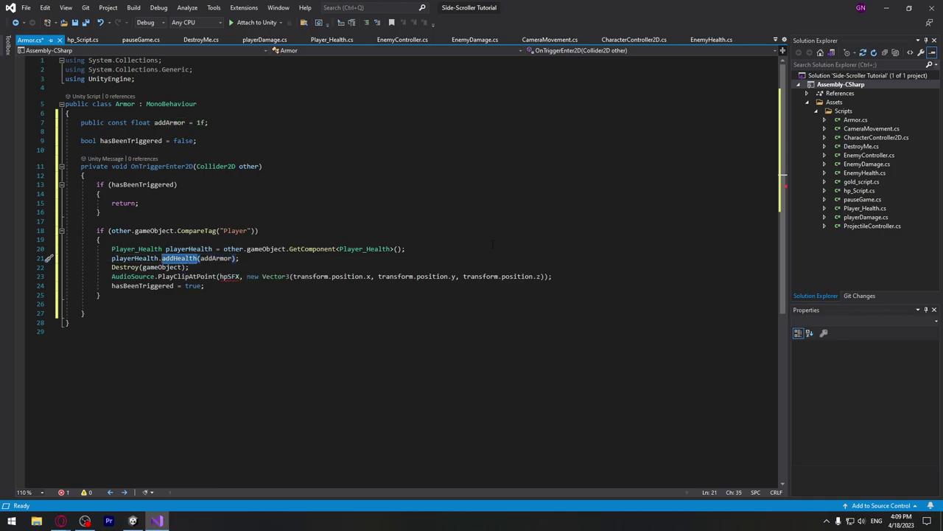
{"action": "type", "text": "addA"}
{"action": "key", "text": "Tab"}
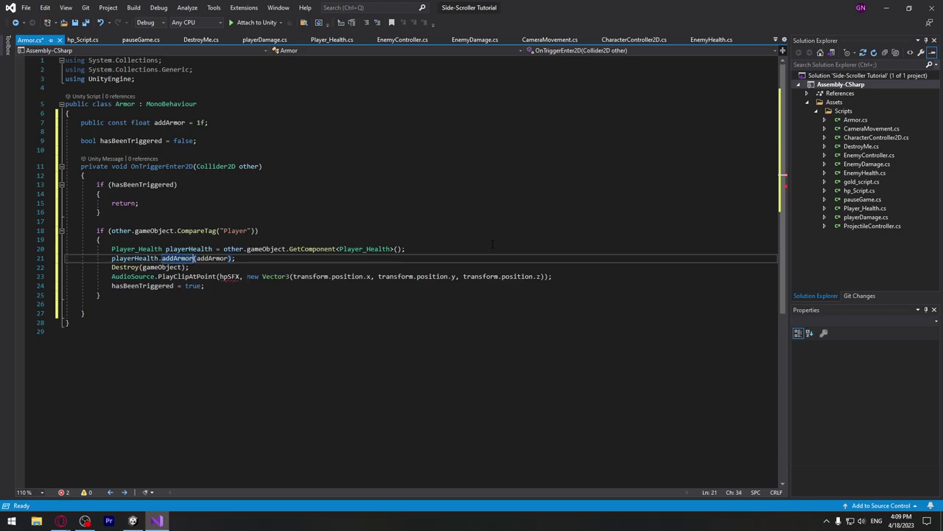
{"action": "key", "text": "ctrl+s"}
{"action": "key", "text": "End"}
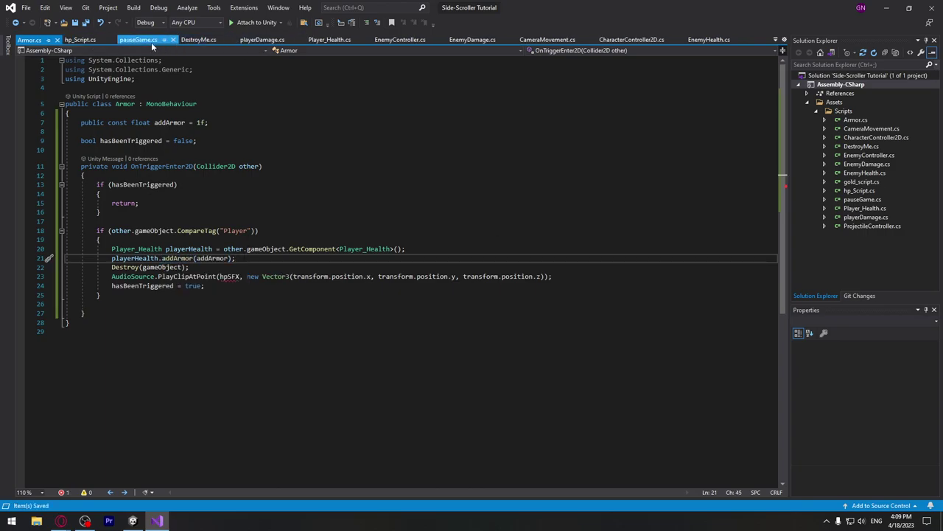
- Check the addArmor method's signature and references in Player_Health
{"action": "left_click", "coordinate": [329, 39]}
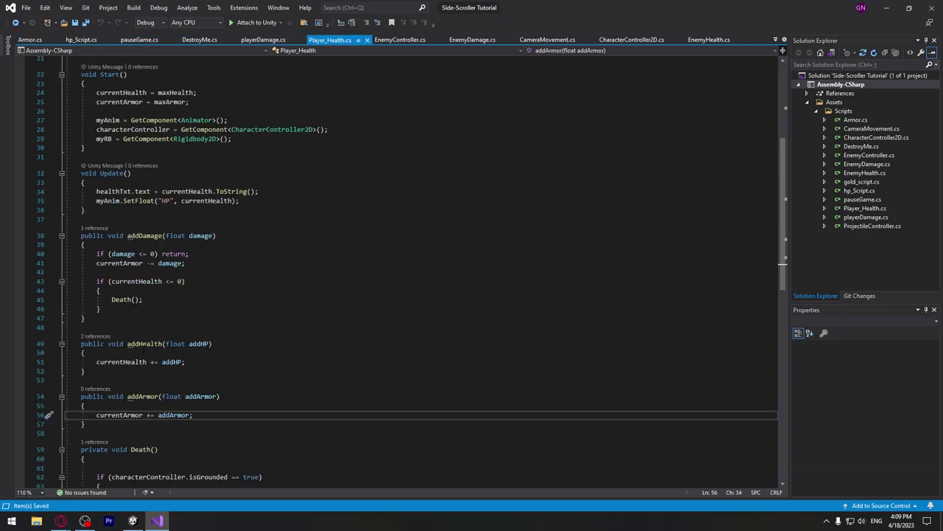
{"action": "mouse_move", "coordinate": [174, 415]}
{"action": "left_click", "coordinate": [158, 396]}
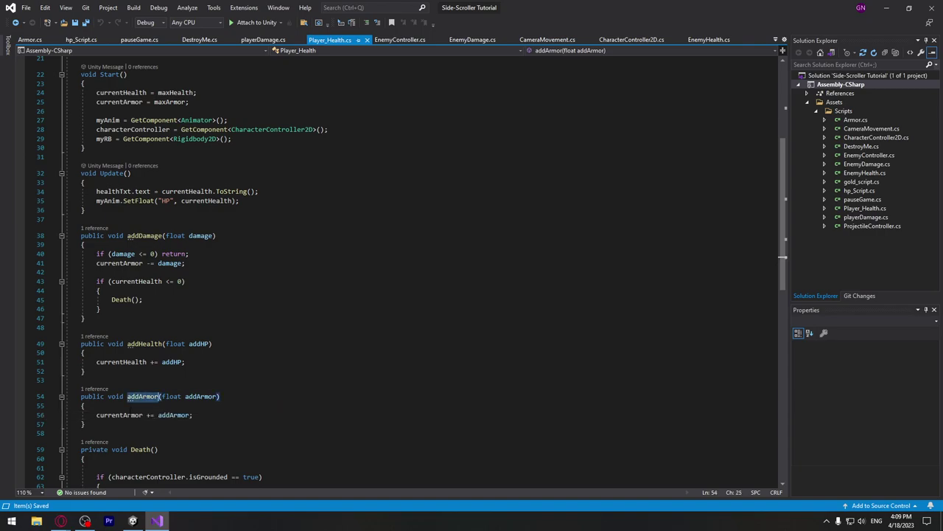
{"action": "left_click", "coordinate": [220, 396]}
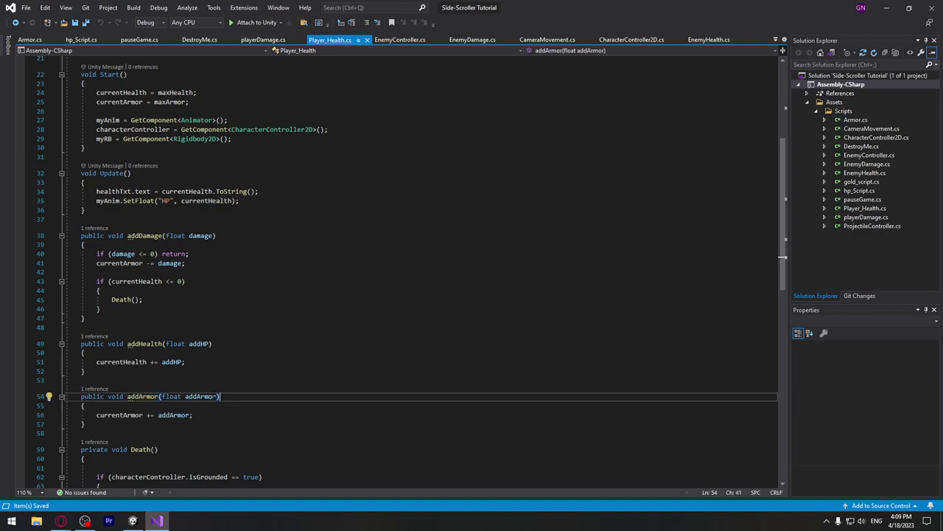
{"action": "left_click", "coordinate": [29, 39]}
- Begin a [SerializeField] line below hasBeenTriggered in Armor.cs
{"action": "mouse_move", "coordinate": [229, 279]}
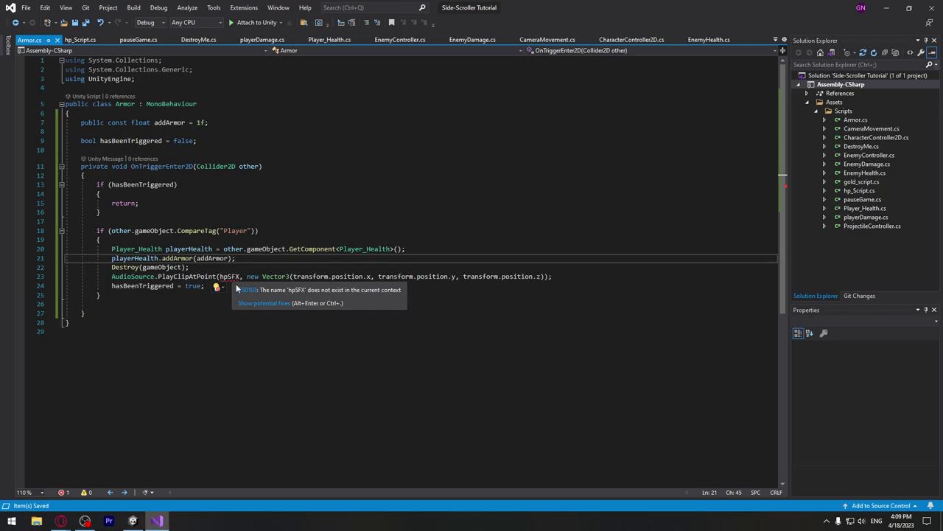
{"action": "left_click", "coordinate": [244, 140]}
{"action": "key", "text": "Return"}
{"action": "type", "text": "["}
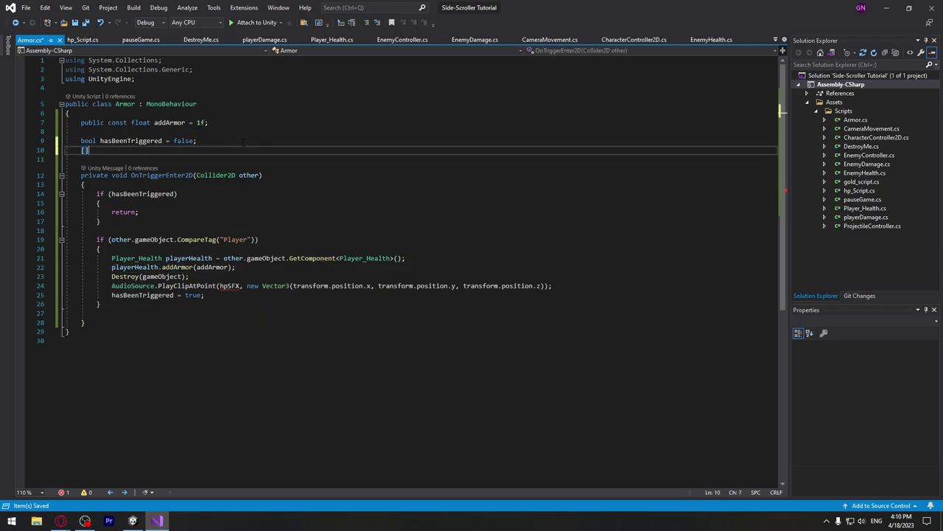
{"action": "type", "text": "Seri"}
{"action": "key", "text": "Tab"}
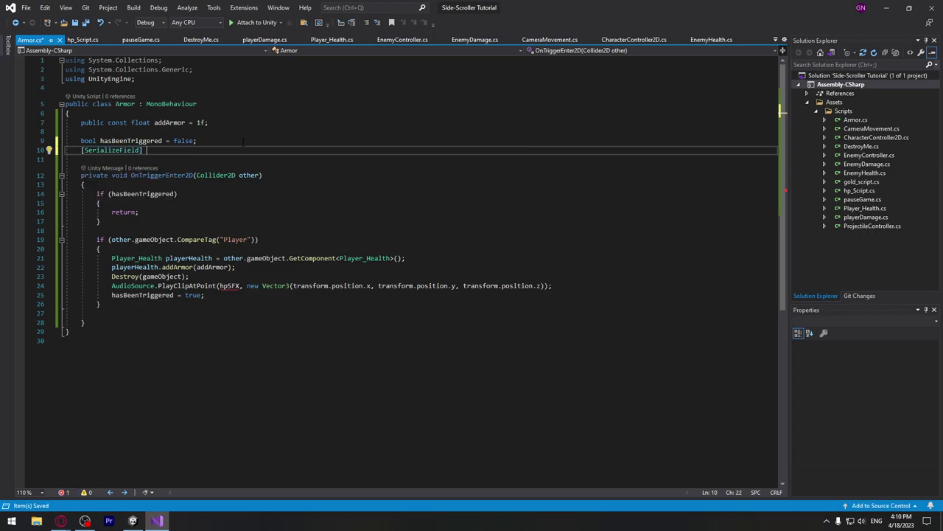
- Declare a serialized AudioClip field named ArmorSFX on line 10 of Armor.cs
{"action": "type", "text": "Audio"}
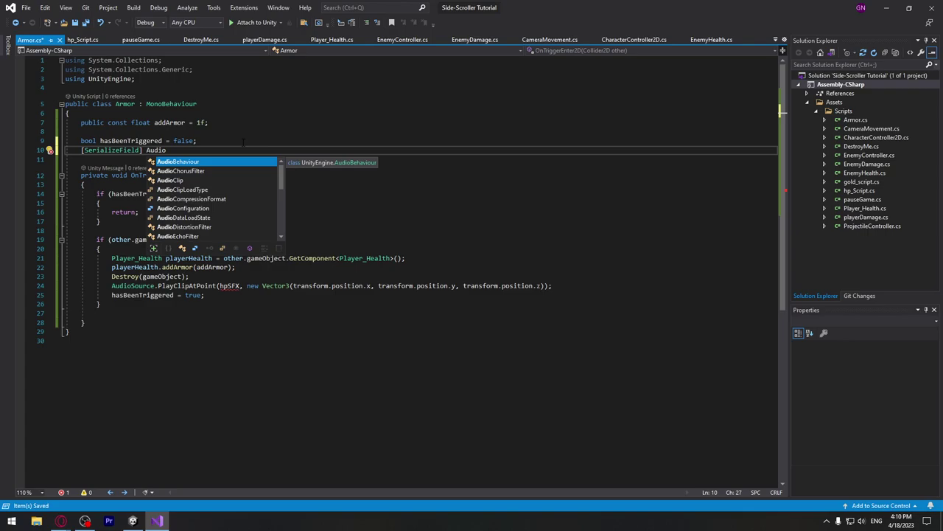
{"action": "type", "text": "C"}
{"action": "key", "text": "Tab"}
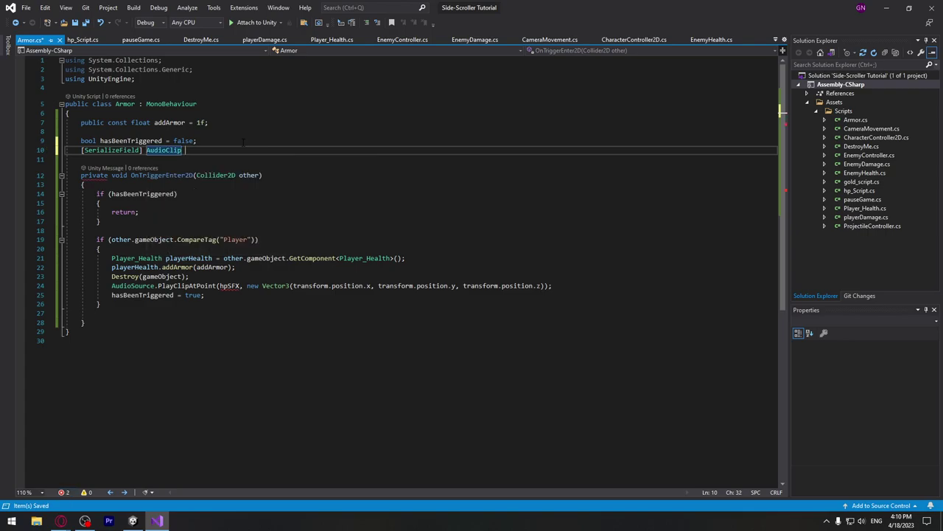
{"action": "type", "text": "ArmorSFX"}
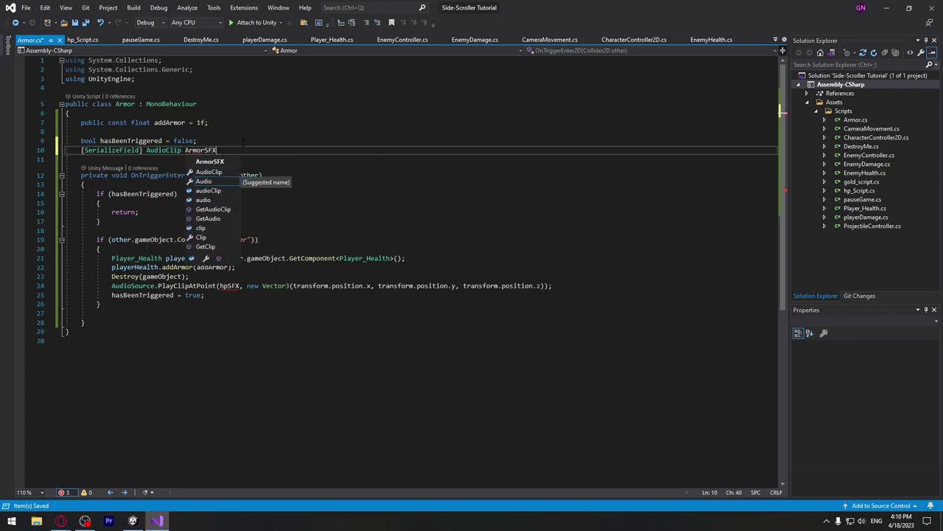
{"action": "type", "text": ";"}
- Replace hpSFX with ArmorSFX in the PlayClipAtPoint call
{"action": "double_click", "coordinate": [200, 150]}
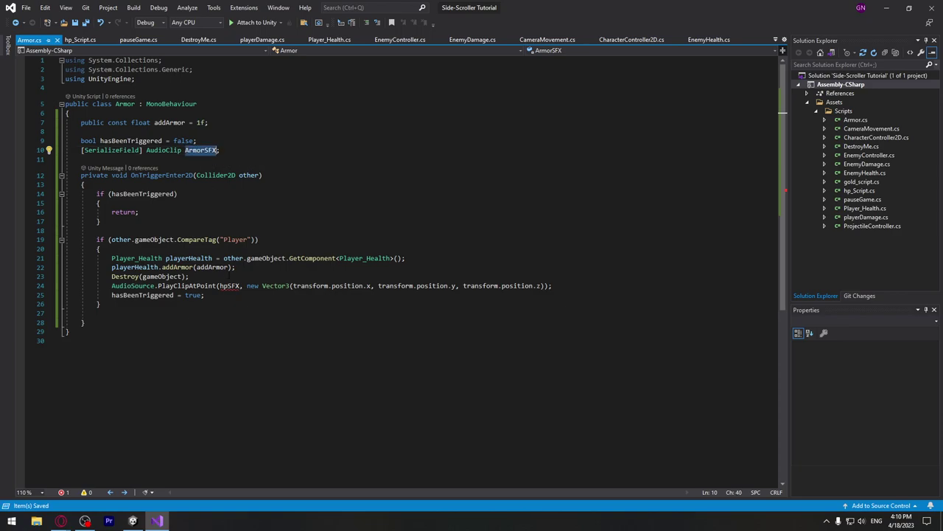
{"action": "key", "text": "ctrl+c"}
{"action": "double_click", "coordinate": [229, 285]}
{"action": "key", "text": "ctrl+v"}
{"action": "left_click", "coordinate": [231, 297]}
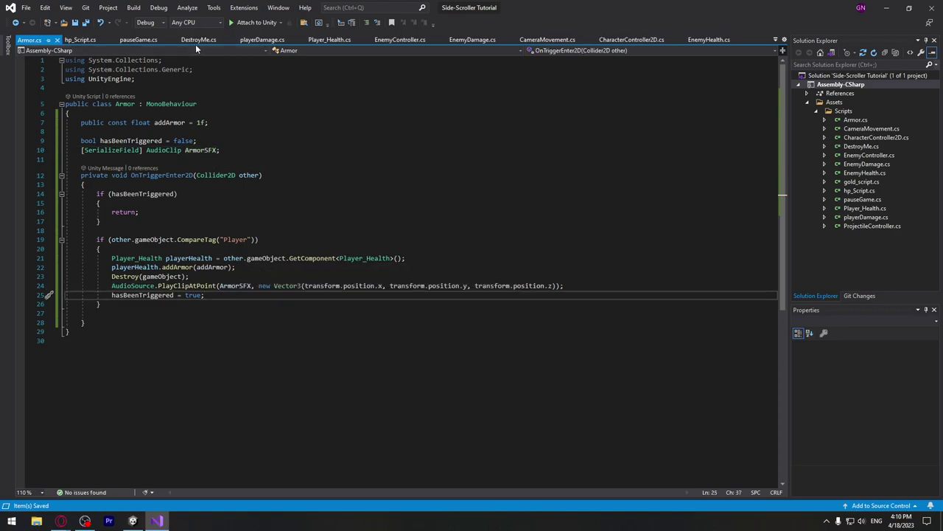
- Switch to Player_Health.cs and check where currentArmor is used
{"action": "left_click", "coordinate": [330, 39]}
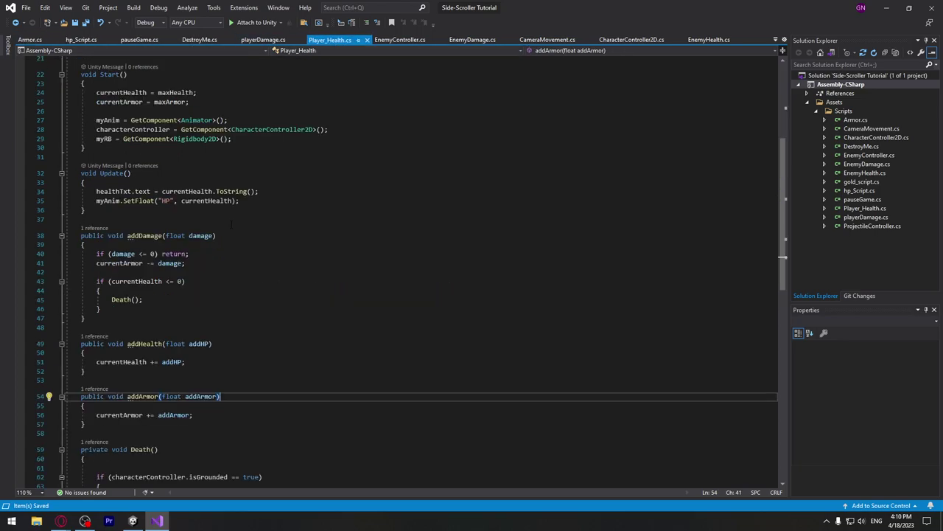
{"action": "scroll", "coordinate": [248, 195], "scroll_direction": "up", "scroll_amount": 3}
{"action": "scroll", "coordinate": [249, 196], "scroll_direction": "up", "scroll_amount": 4}
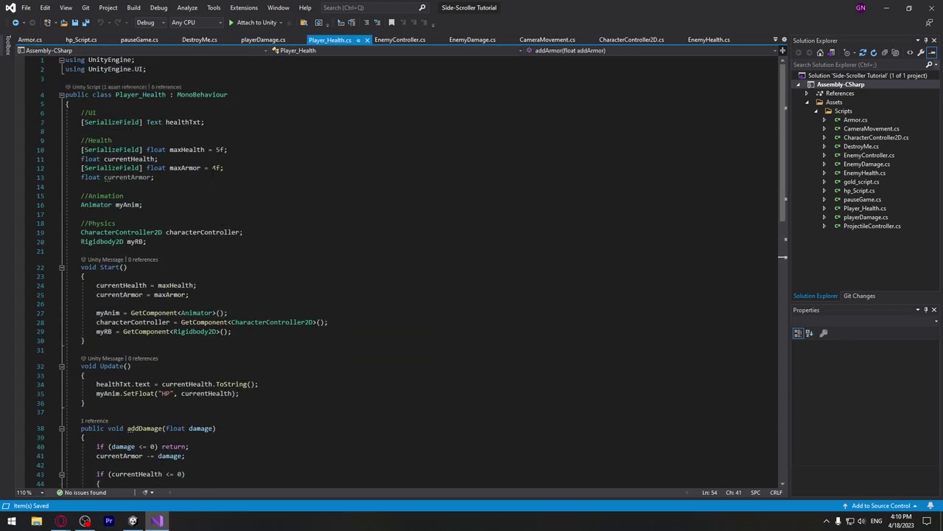
{"action": "left_click", "coordinate": [152, 177]}
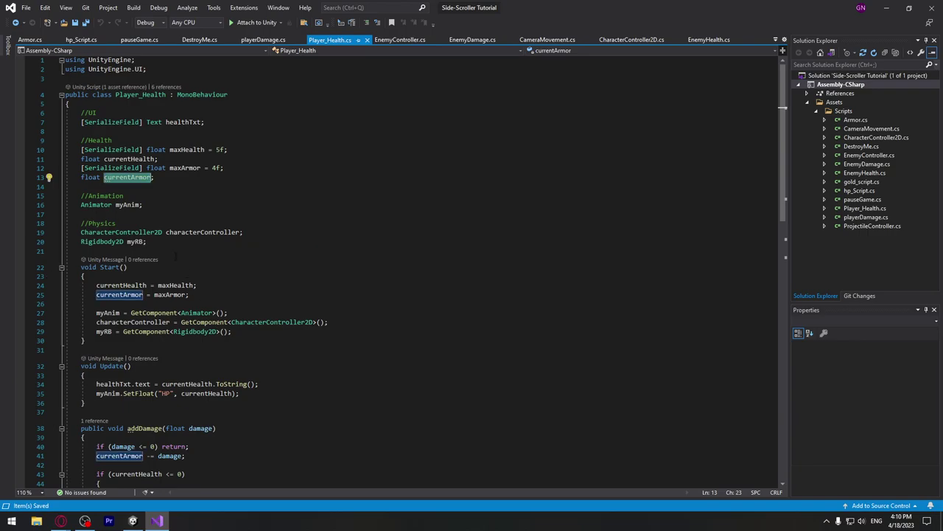
{"action": "scroll", "coordinate": [221, 310], "scroll_direction": "down", "scroll_amount": 3}
- Add Debug.Log(currentArmor); after the SetFloat line in Update() and save the script
{"action": "left_click", "coordinate": [295, 312]}
{"action": "key", "text": "Return"}
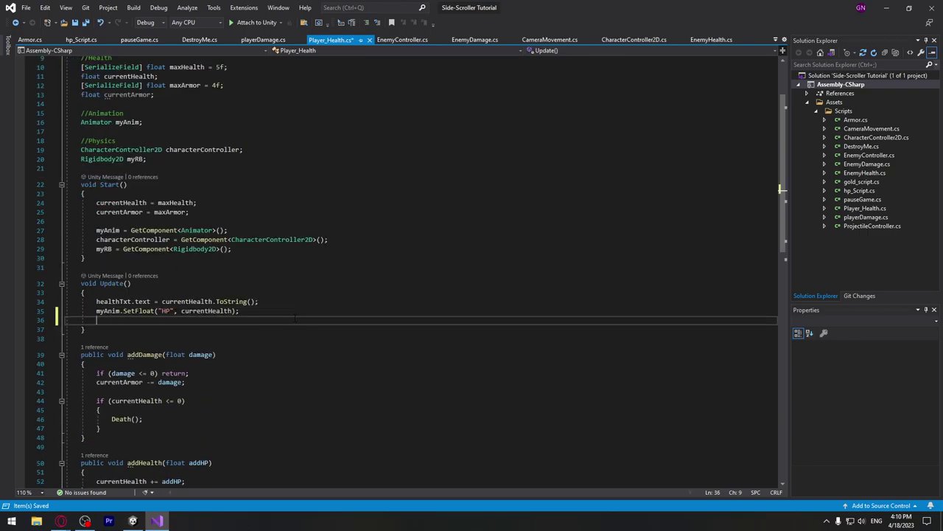
{"action": "type", "text": "Debug."}
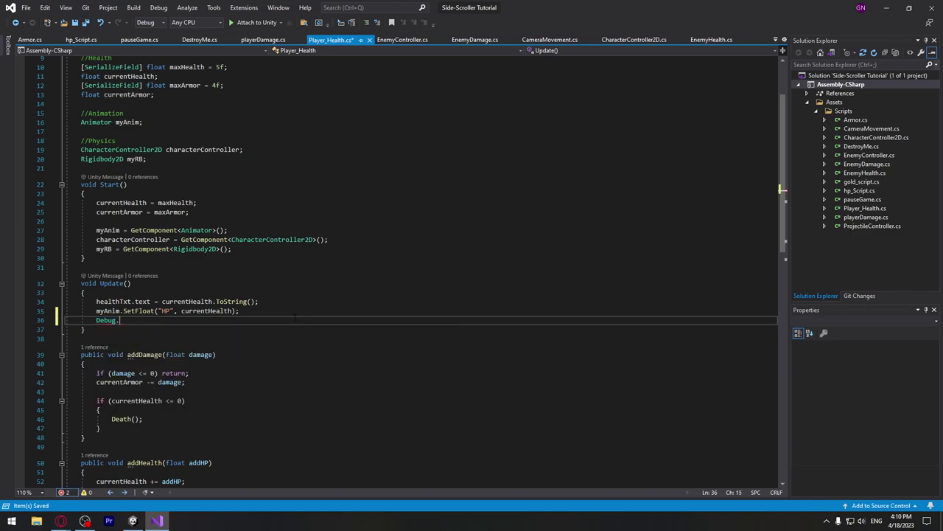
{"action": "type", "text": "Log(cu)"}
{"action": "type", "text": ";c"}
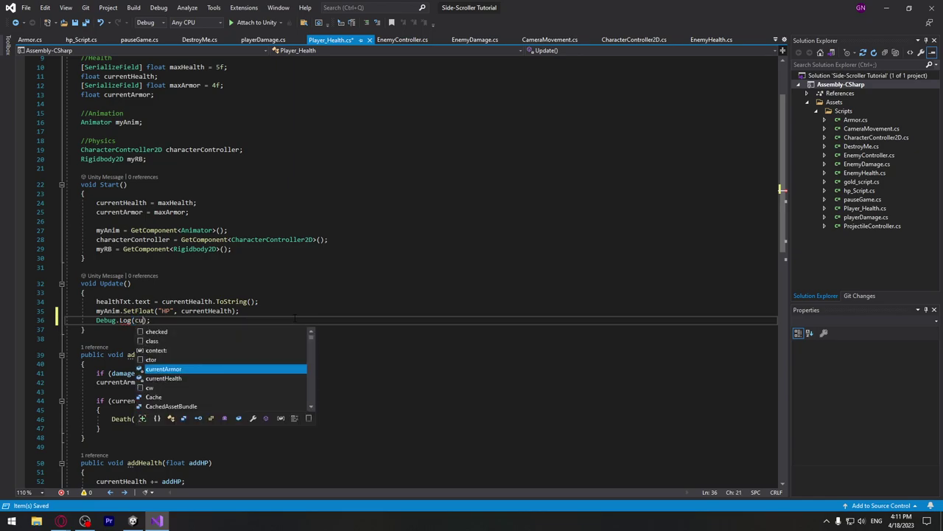
{"action": "type", "text": "urr"}
{"action": "key", "text": "Tab"}
{"action": "type", "text": ")"}
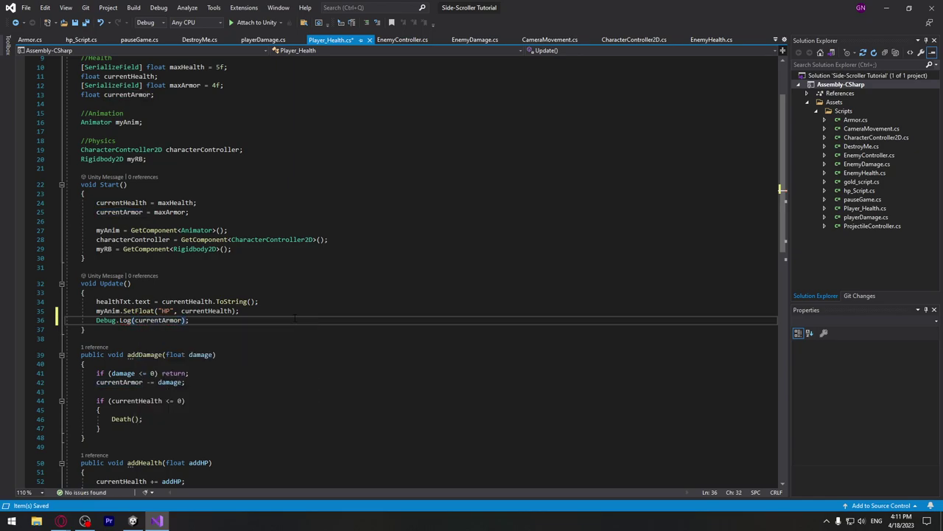
{"action": "key", "text": "Right"}
{"action": "key", "text": "ctrl+s"}
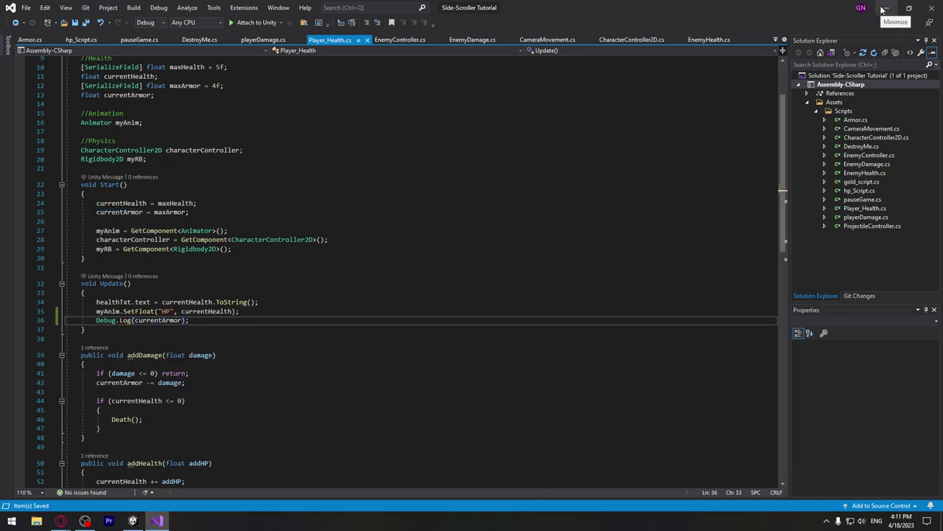
{"action": "left_click", "coordinate": [884, 9]}
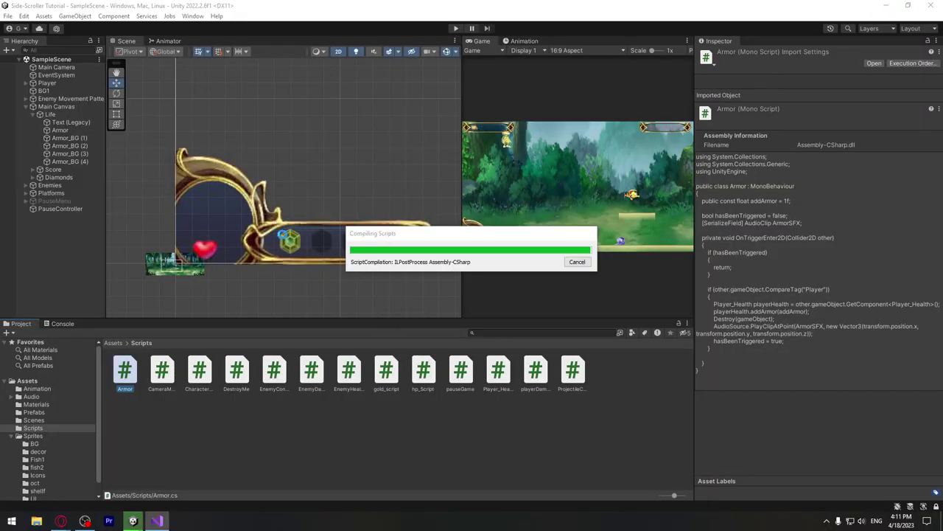
- Place a health_big frame from Assets/Sprites/Icons into the level near the platform
{"action": "scroll", "coordinate": [307, 264], "scroll_direction": "up", "scroll_amount": 10}
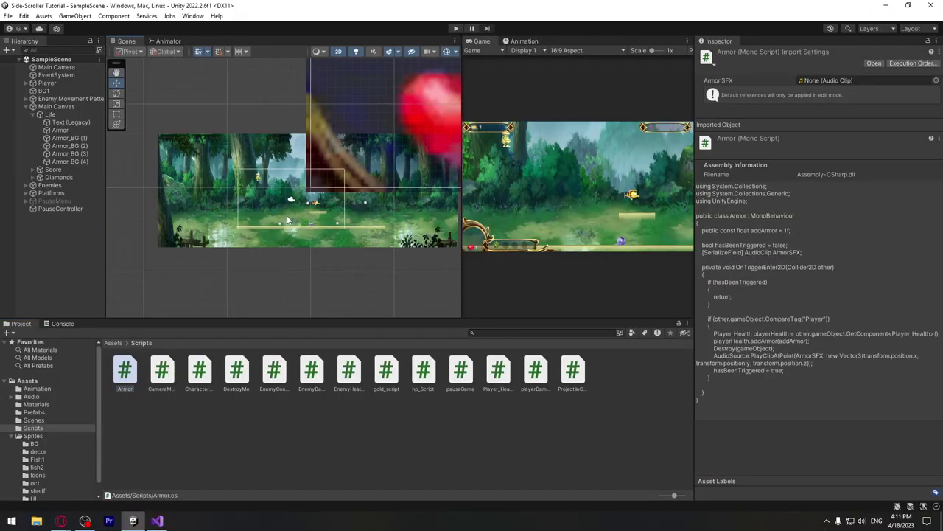
{"action": "scroll", "coordinate": [281, 265], "scroll_direction": "up", "scroll_amount": 2}
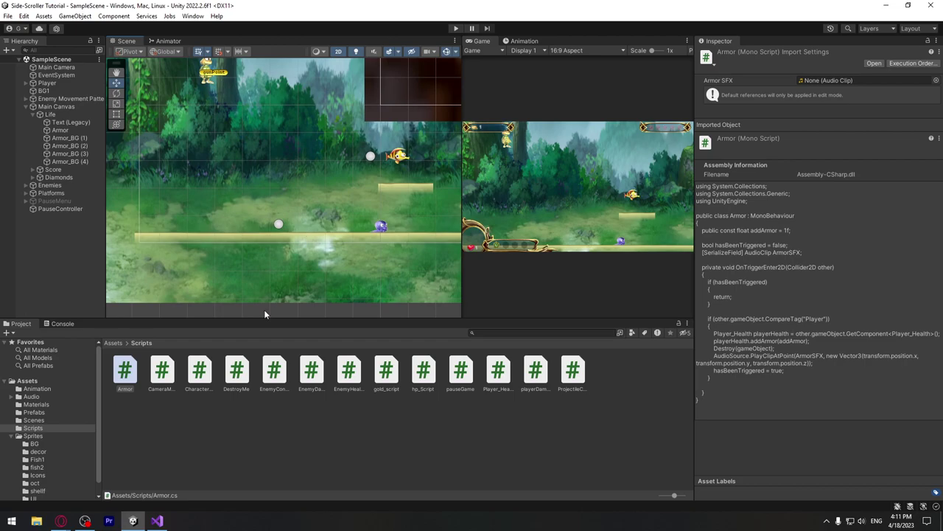
{"action": "left_click", "coordinate": [115, 343]}
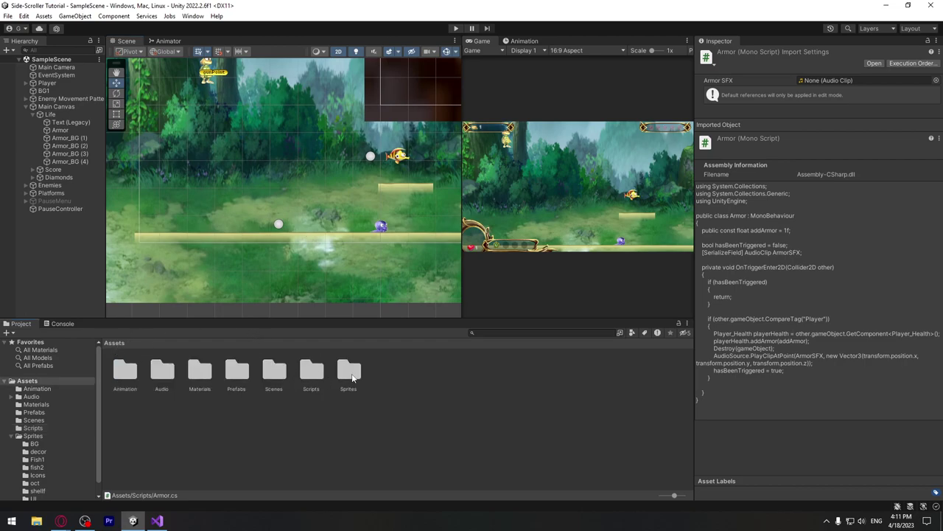
{"action": "double_click", "coordinate": [352, 374]}
{"action": "double_click", "coordinate": [278, 373]}
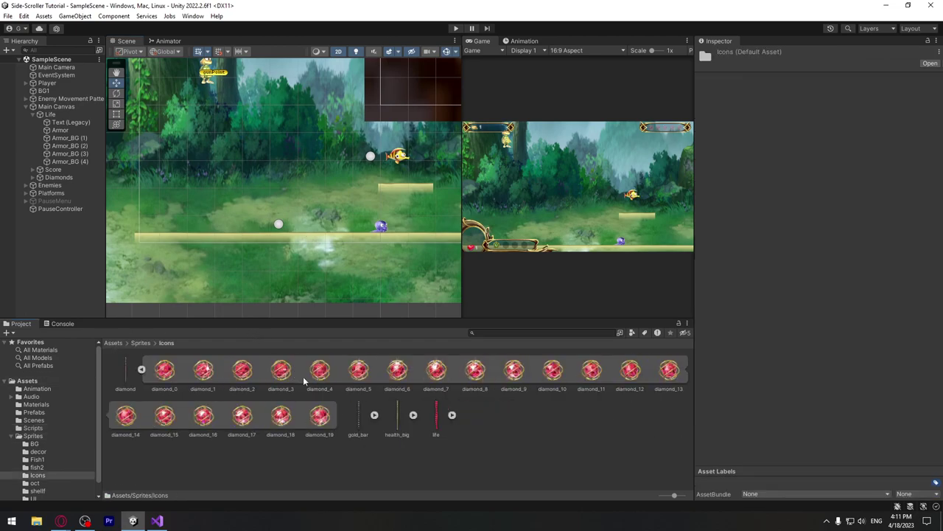
{"action": "left_click", "coordinate": [141, 371]}
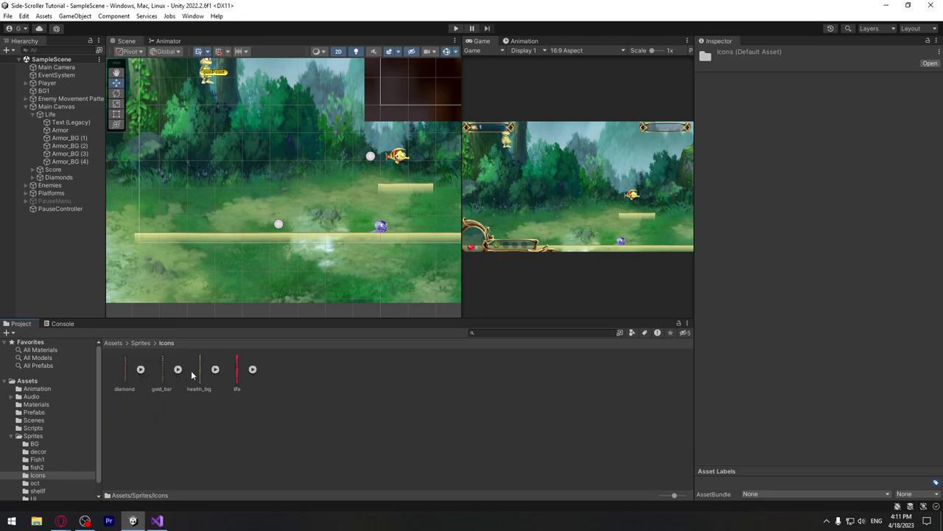
{"action": "left_click", "coordinate": [216, 370]}
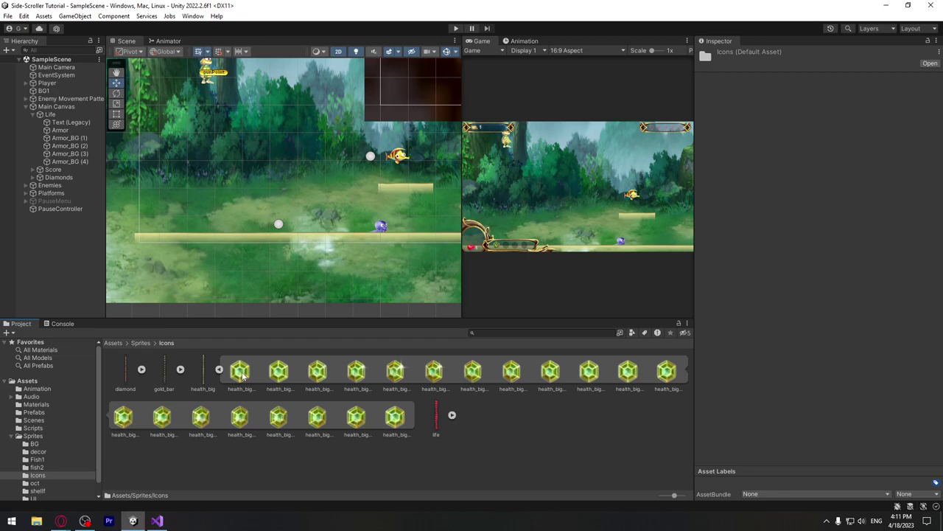
{"action": "left_click_drag", "start_coordinate": [243, 376], "coordinate": [221, 256]}
{"action": "left_click_drag", "start_coordinate": [279, 223], "coordinate": [279, 224]}
- Animate health_big_0 with all 20 health_big frames, saving Armor.anim in Assets/Animation
{"action": "left_click", "coordinate": [240, 372]}
{"action": "left_click", "coordinate": [395, 417], "text": "shift"}
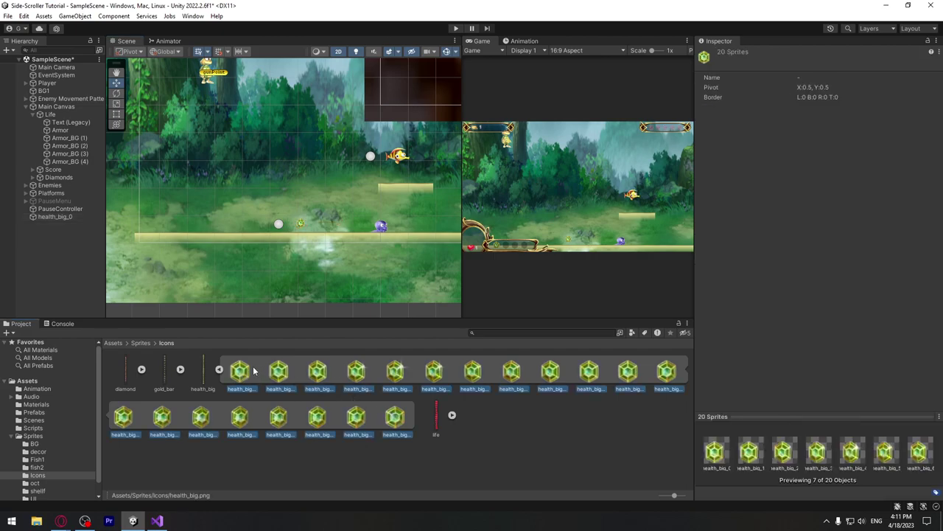
{"action": "left_click_drag", "start_coordinate": [394, 417], "coordinate": [63, 226]}
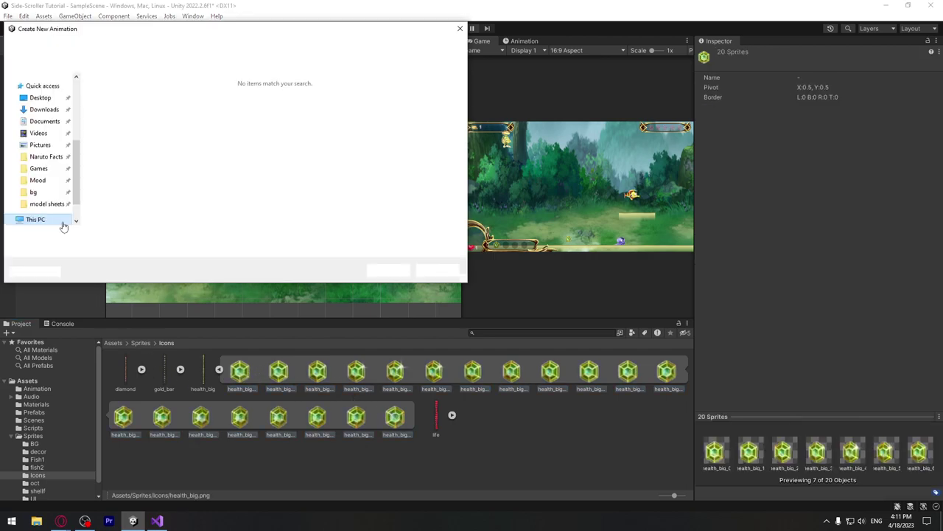
{"action": "left_click", "coordinate": [225, 46]}
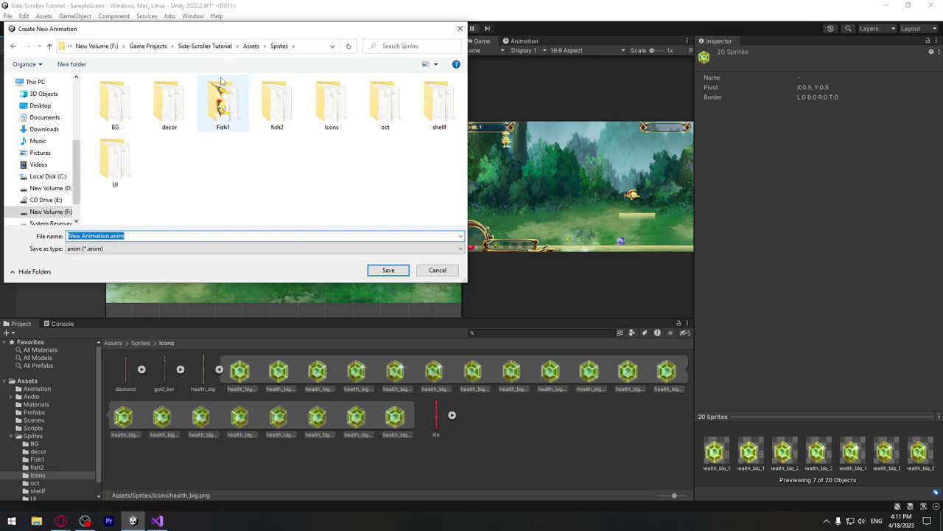
{"action": "left_click", "coordinate": [254, 45]}
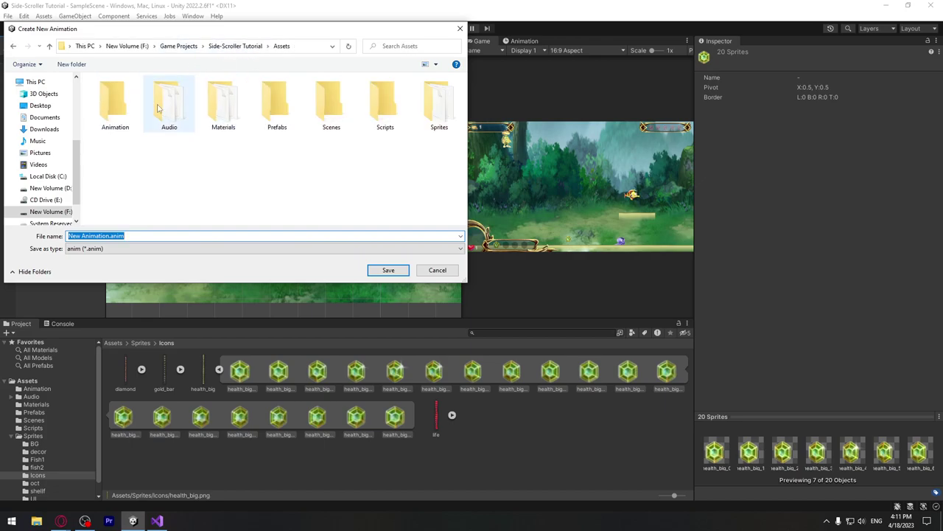
{"action": "double_click", "coordinate": [115, 104]}
{"action": "type", "text": "Armor_Anim"}
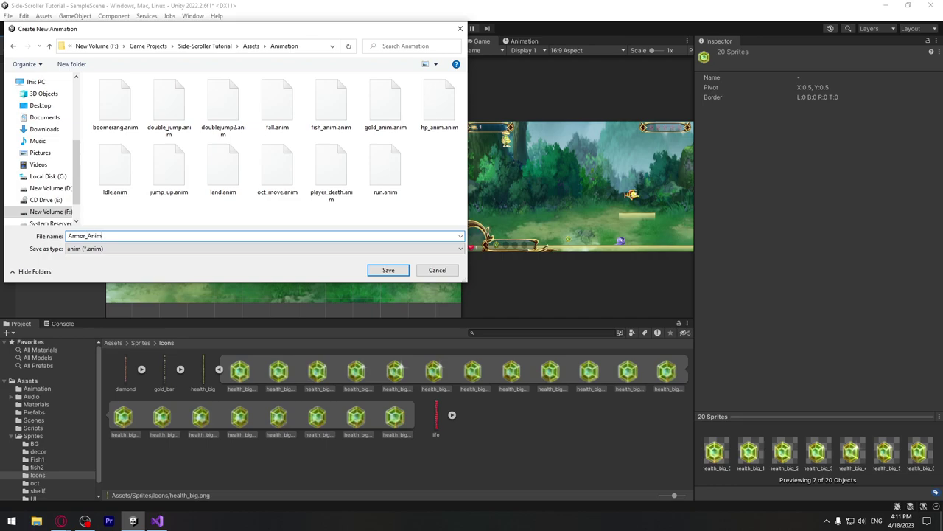
{"action": "key", "text": "Return"}
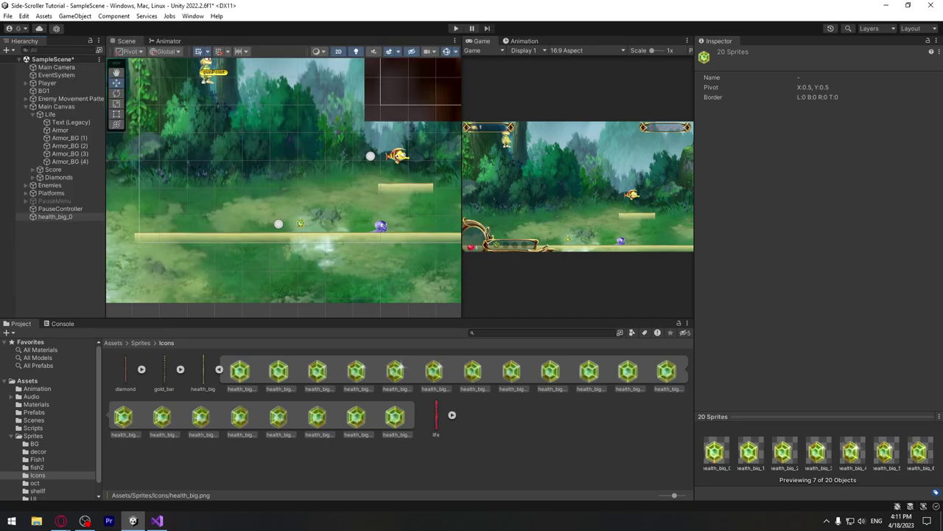
- Nudge health_big_0 slightly lower and give it a Box Collider 2D
{"action": "scroll", "coordinate": [305, 243], "scroll_direction": "up", "scroll_amount": 4}
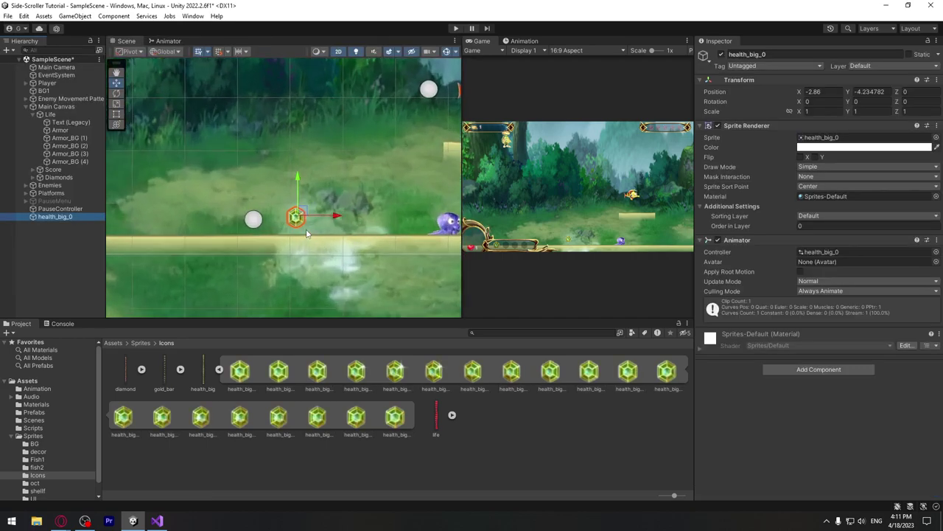
{"action": "left_click_drag", "start_coordinate": [298, 193], "coordinate": [299, 194]}
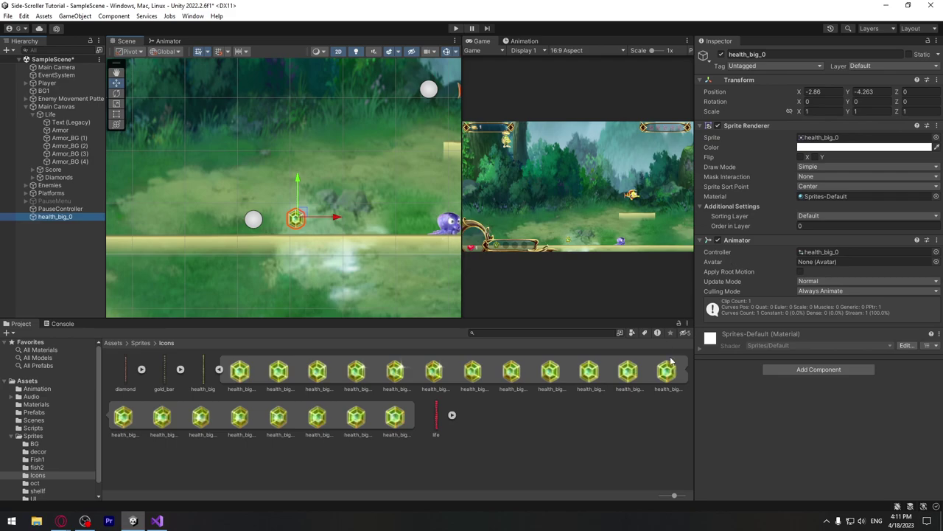
{"action": "left_click", "coordinate": [818, 369]}
{"action": "type", "text": "diam"}
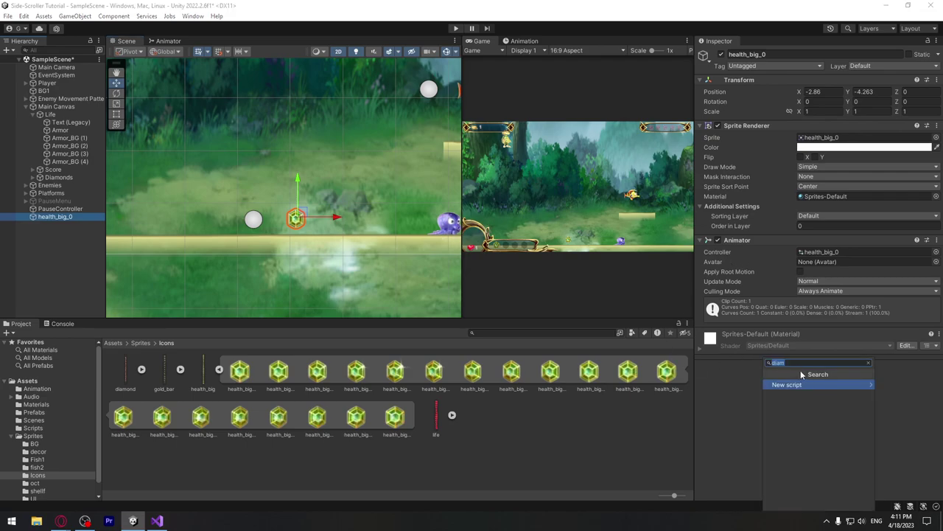
{"action": "type", "text": "boix"}
{"action": "key", "text": "BackSpace"}
{"action": "key", "text": "BackSpace"}
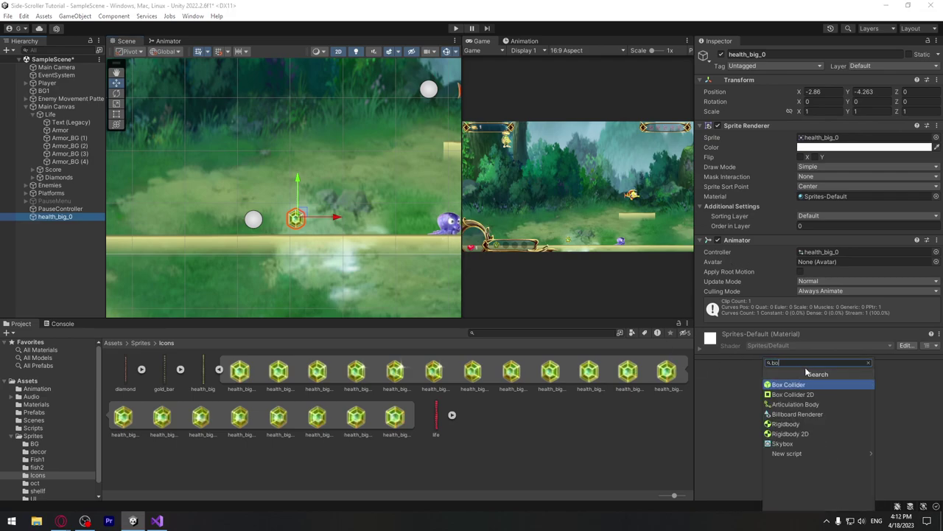
{"action": "type", "text": "x"}
{"action": "key", "text": "Escape"}
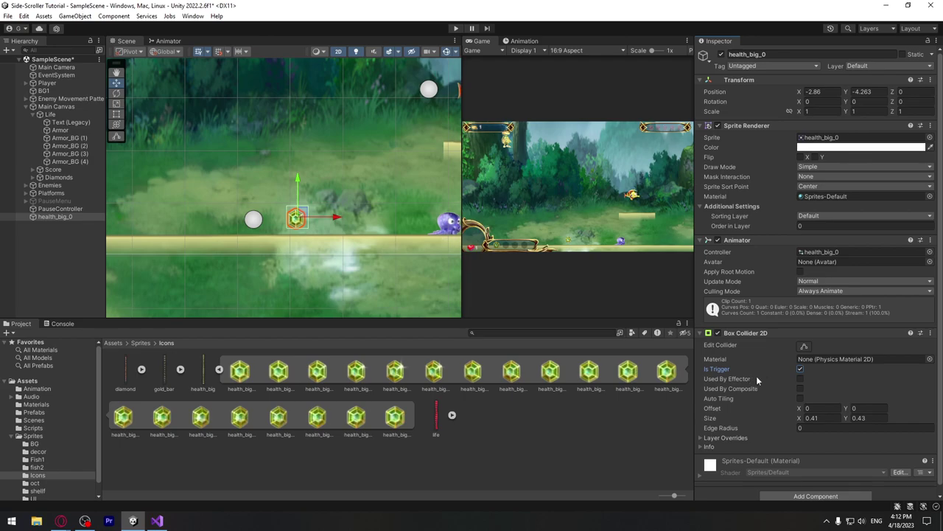
- Attach the Armor script component to health_big_0
{"action": "scroll", "coordinate": [794, 378], "scroll_direction": "down", "scroll_amount": 1}
{"action": "left_click", "coordinate": [805, 487]}
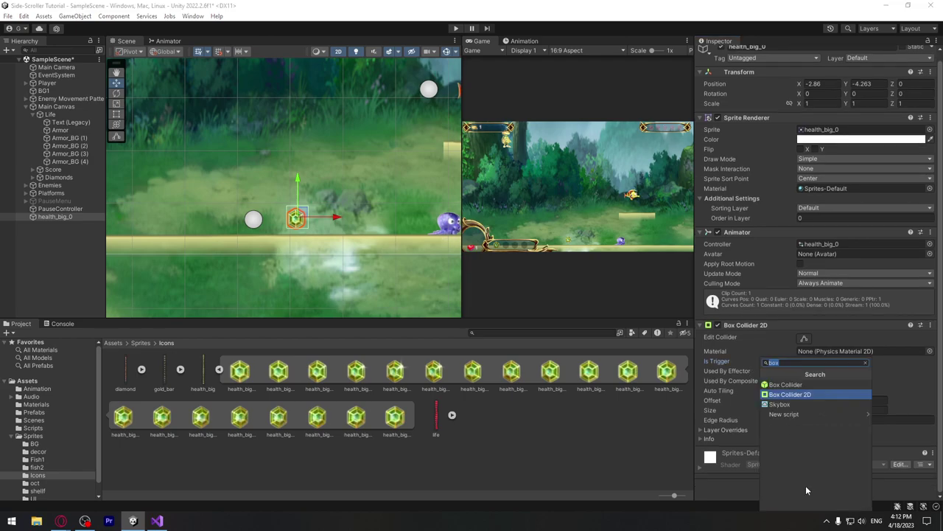
{"action": "type", "text": "armor"}
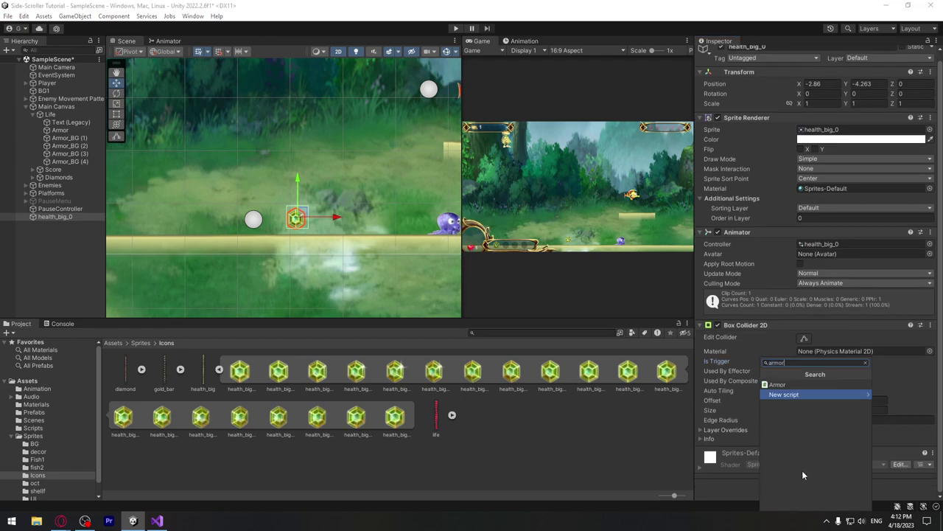
{"action": "left_click", "coordinate": [794, 384]}
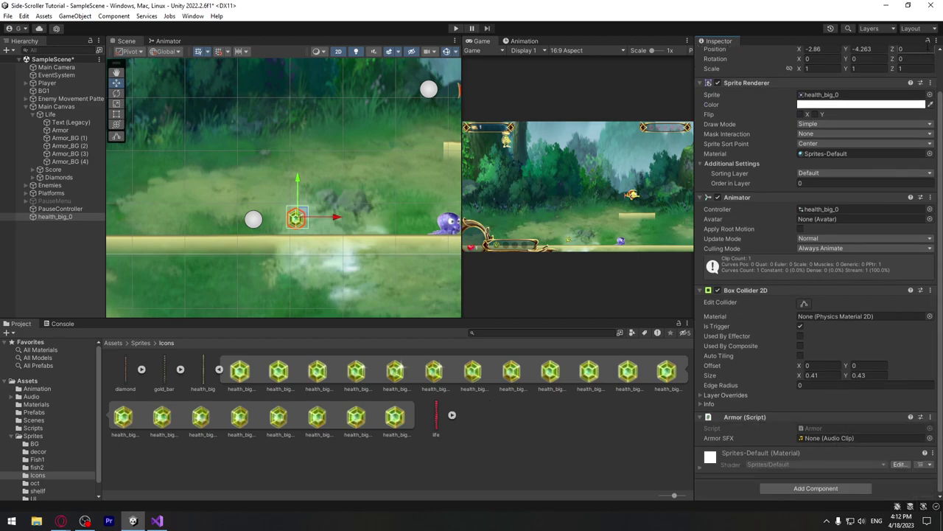
{"action": "left_click", "coordinate": [140, 343]}
- Browse to Assets/Audio/Sound and locate the health sound clip
{"action": "left_click", "coordinate": [114, 343]}
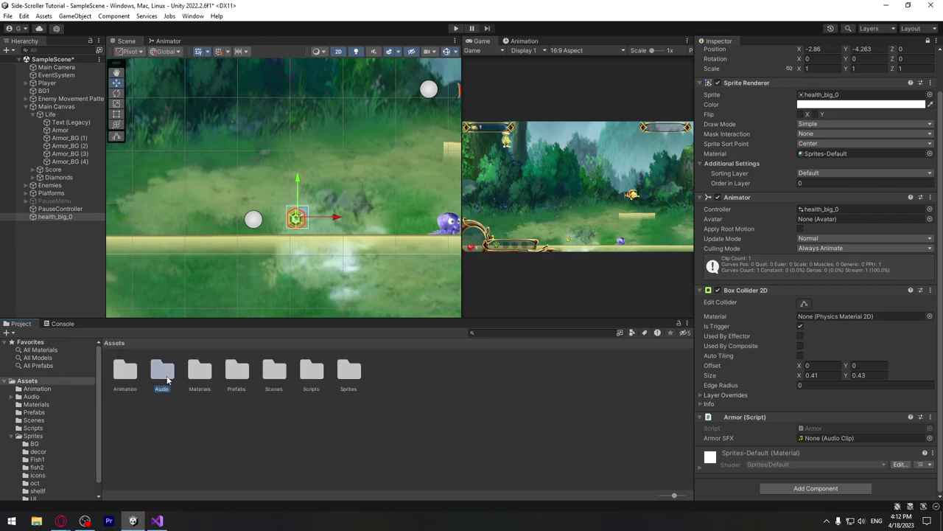
{"action": "double_click", "coordinate": [158, 371]}
{"action": "double_click", "coordinate": [162, 370]}
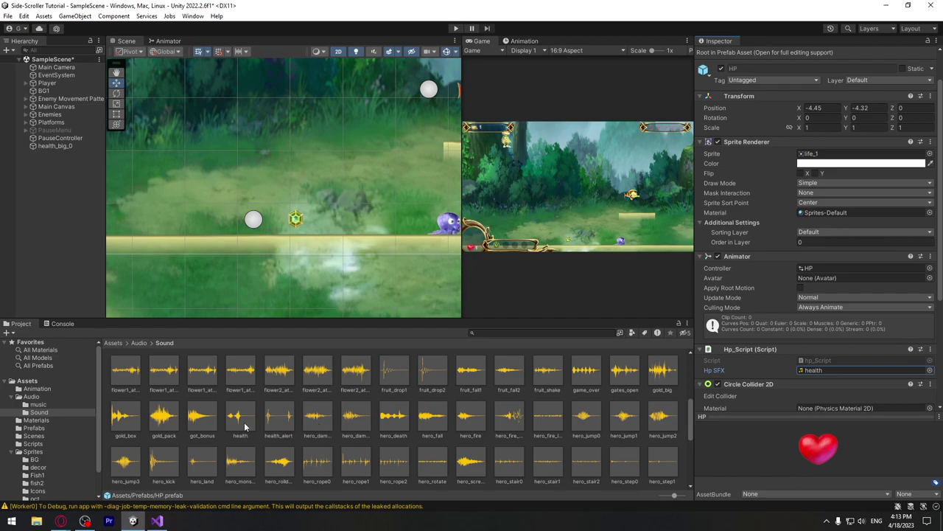
{"action": "scroll", "coordinate": [343, 429], "scroll_direction": "down", "scroll_amount": 3}
{"action": "scroll", "coordinate": [346, 432], "scroll_direction": "down", "scroll_amount": 5}
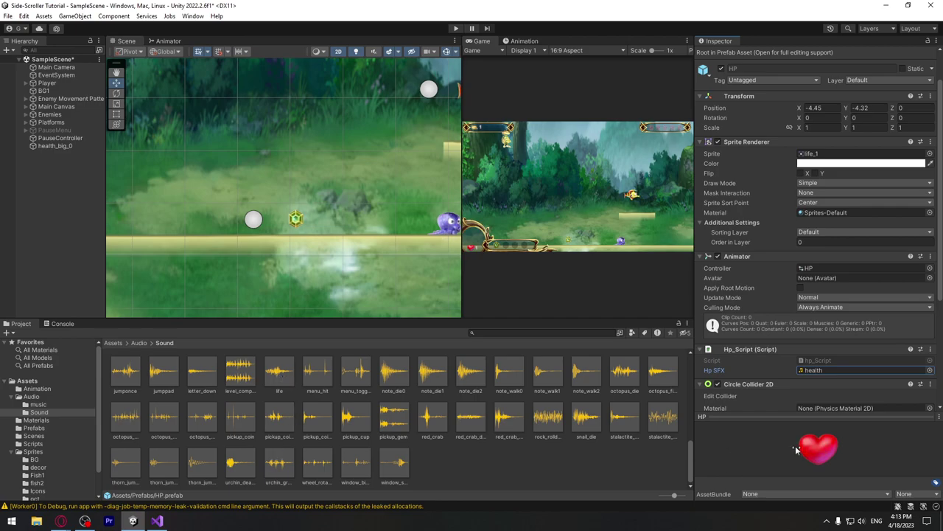
{"action": "scroll", "coordinate": [818, 332], "scroll_direction": "down", "scroll_amount": 2}
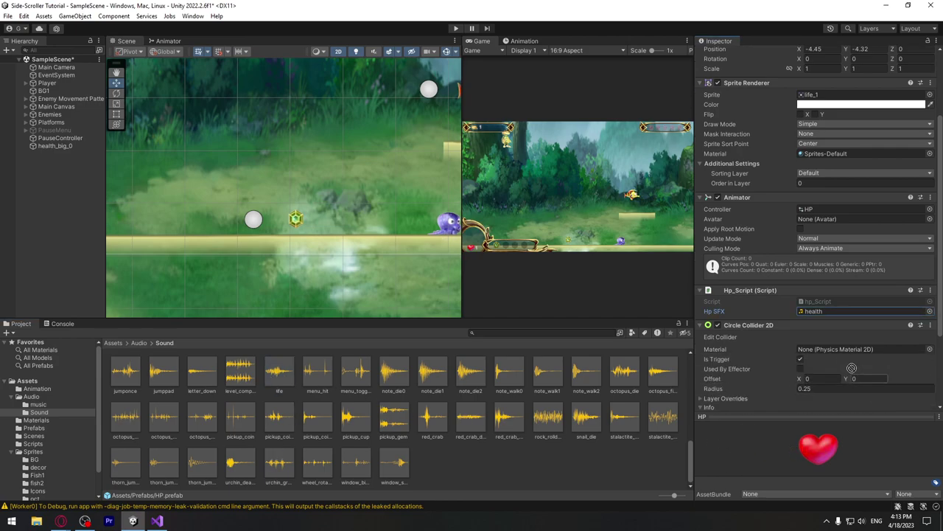
{"action": "double_click", "coordinate": [818, 311]}
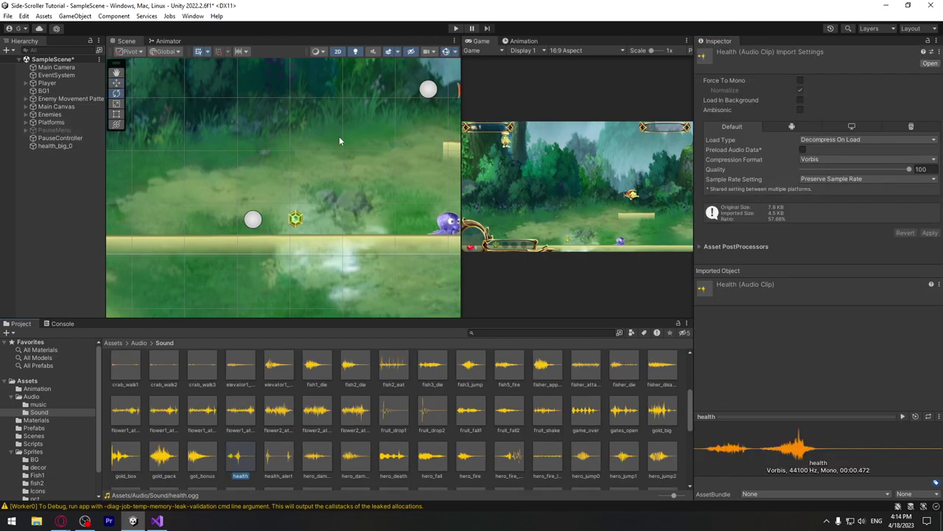
- Assign the health clip to health_big_0's Armor SFX slot and start Play mode
{"action": "left_click", "coordinate": [63, 146]}
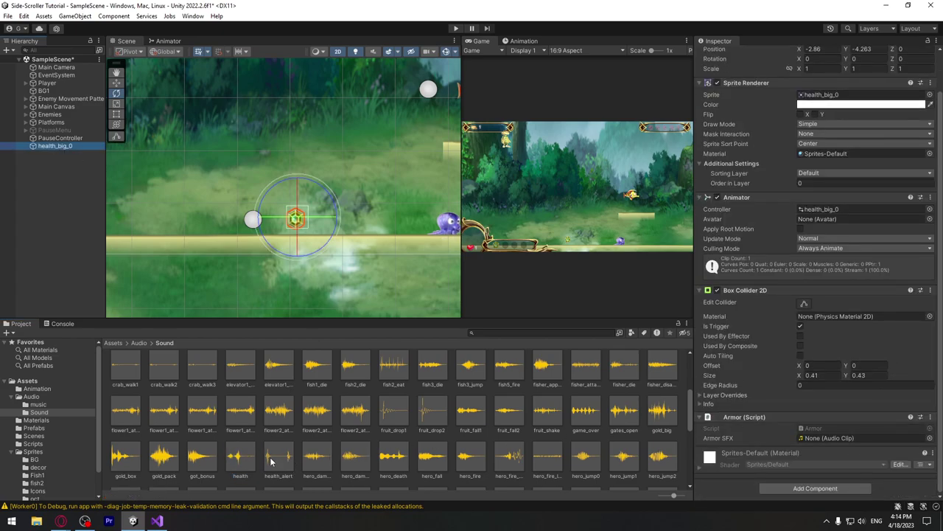
{"action": "left_click_drag", "start_coordinate": [240, 456], "coordinate": [818, 442]}
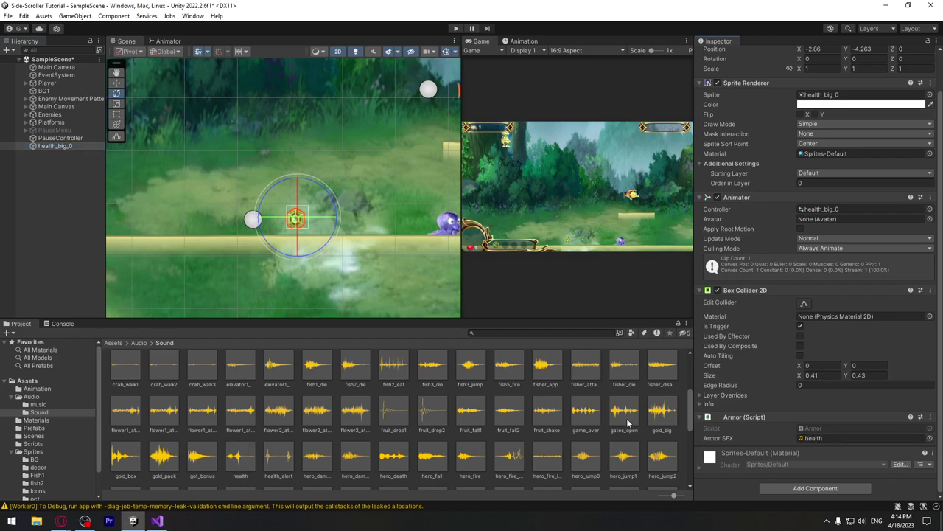
{"action": "key", "text": "ctrl+p"}
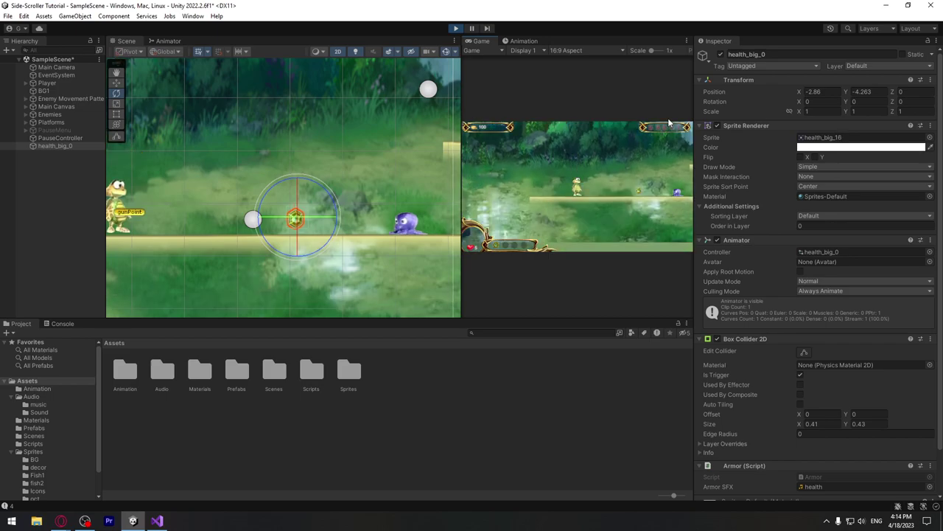
- Widen the Game view, show and clear the Console, then stop the game
{"action": "left_click_drag", "start_coordinate": [461, 184], "coordinate": [354, 184]}
{"action": "left_click", "coordinate": [63, 323]}
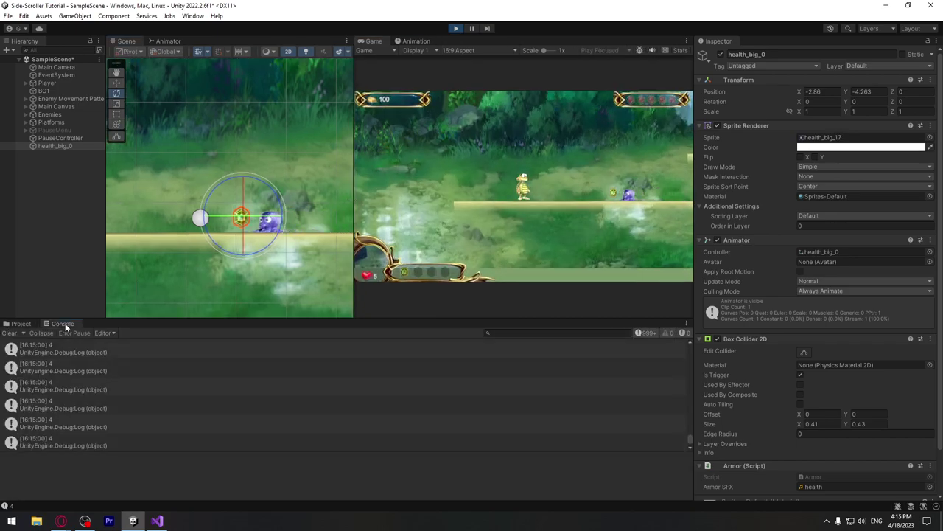
{"action": "scroll", "coordinate": [118, 388], "scroll_direction": "up", "scroll_amount": 5}
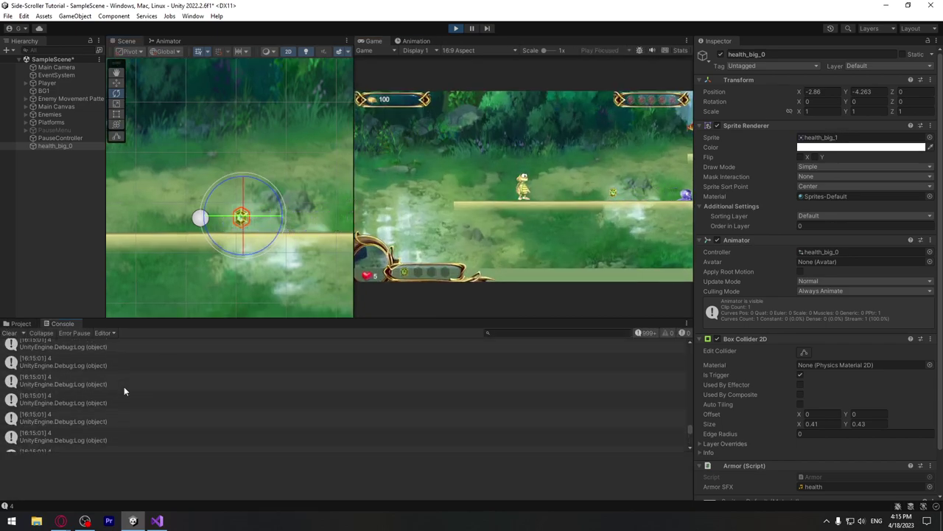
{"action": "left_click", "coordinate": [9, 332]}
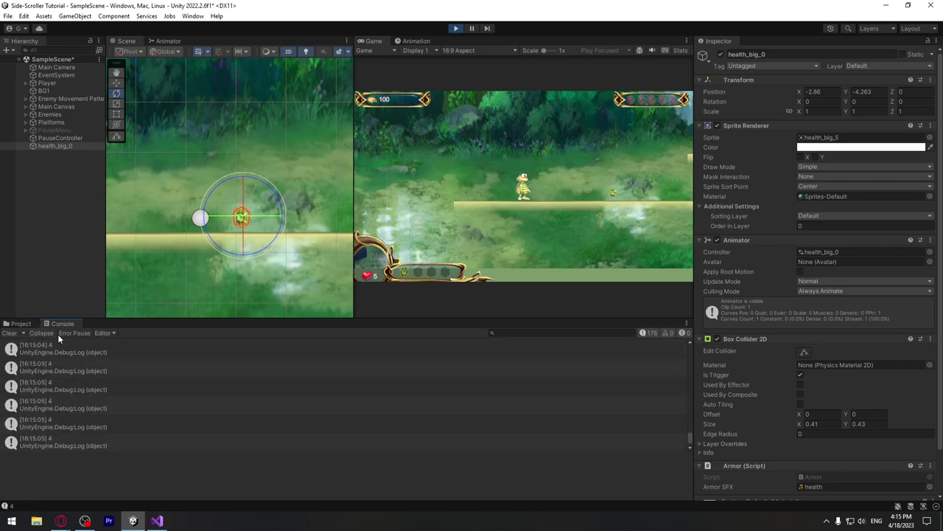
{"action": "left_click", "coordinate": [453, 30]}
- Review maxArmor = 4f and the currentArmor log line in Visual Studio, then replay the game
{"action": "left_click", "coordinate": [157, 520]}
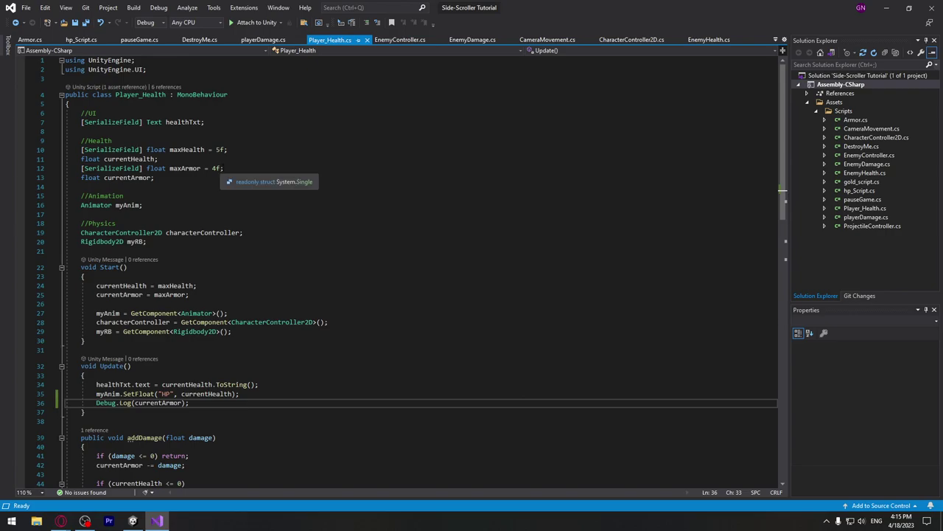
{"action": "left_click_drag", "start_coordinate": [224, 168], "coordinate": [179, 168]}
{"action": "scroll", "coordinate": [216, 292], "scroll_direction": "down", "scroll_amount": 3}
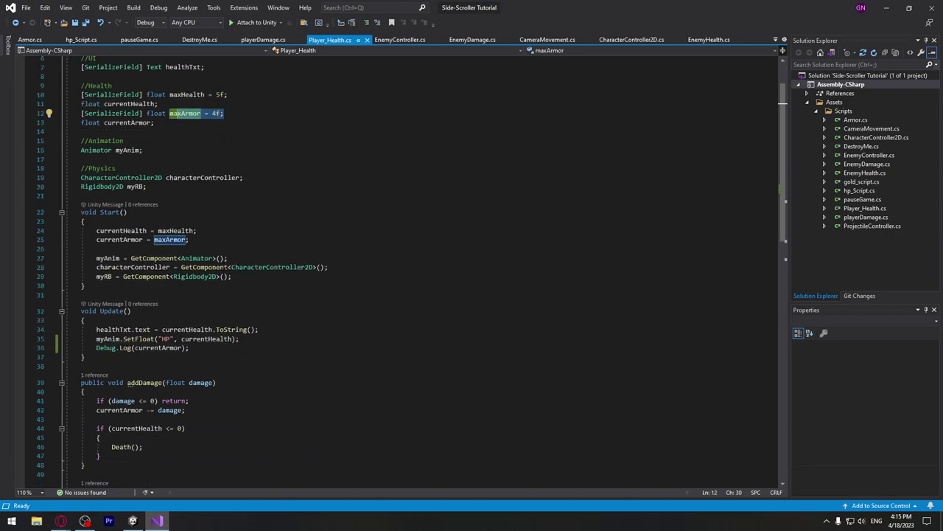
{"action": "double_click", "coordinate": [159, 320]}
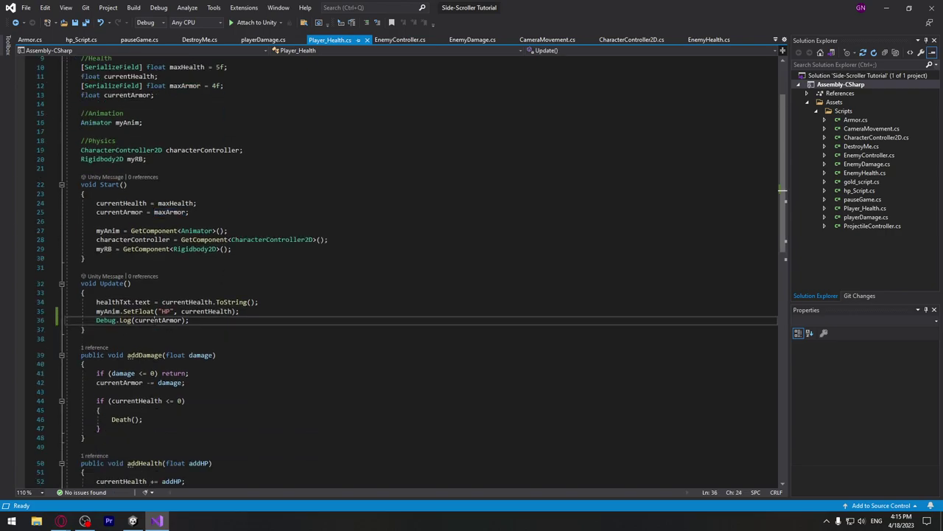
{"action": "scroll", "coordinate": [264, 214], "scroll_direction": "up", "scroll_amount": 2}
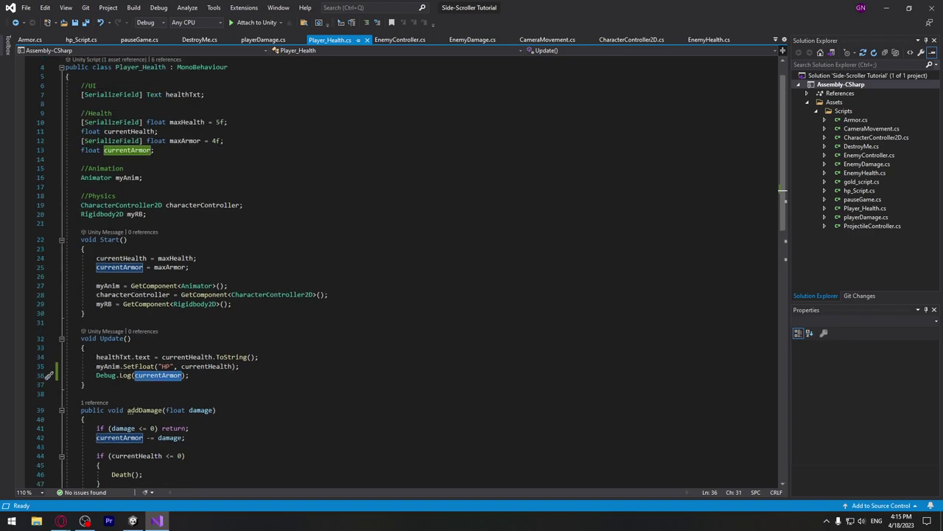
{"action": "left_click_drag", "start_coordinate": [224, 140], "coordinate": [171, 140]}
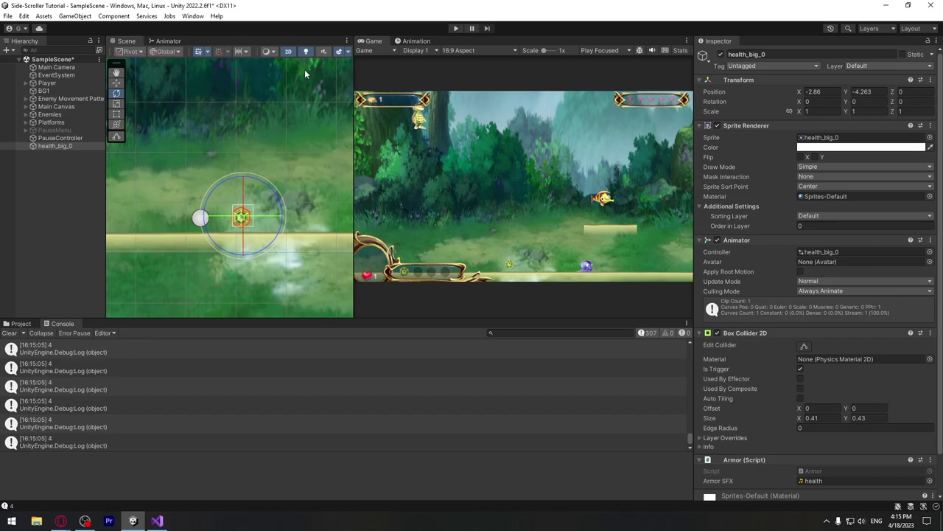
{"action": "left_click", "coordinate": [455, 29]}
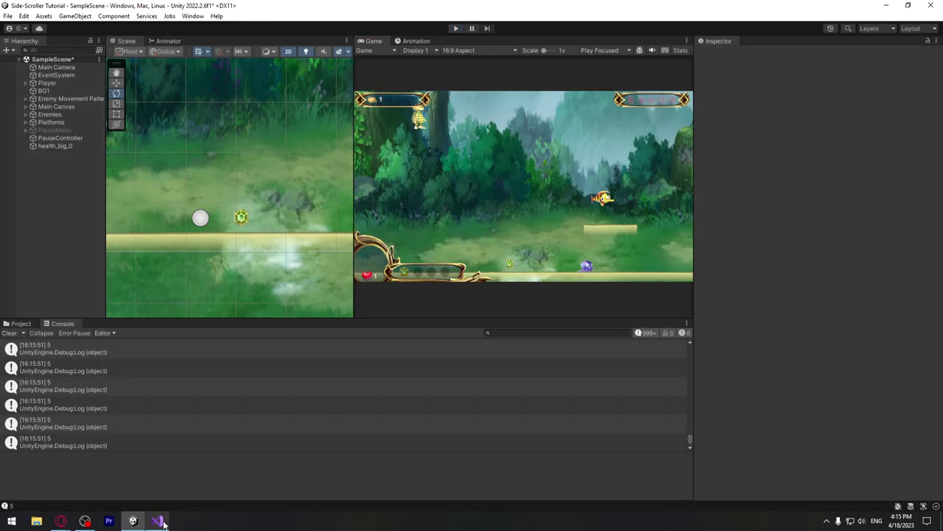
{"action": "left_click", "coordinate": [159, 521]}
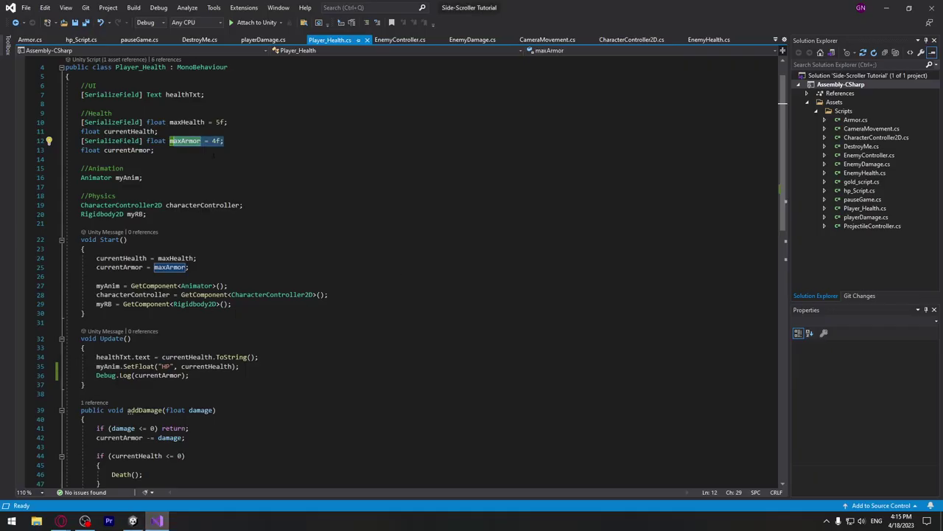
{"action": "left_click", "coordinate": [226, 140]}
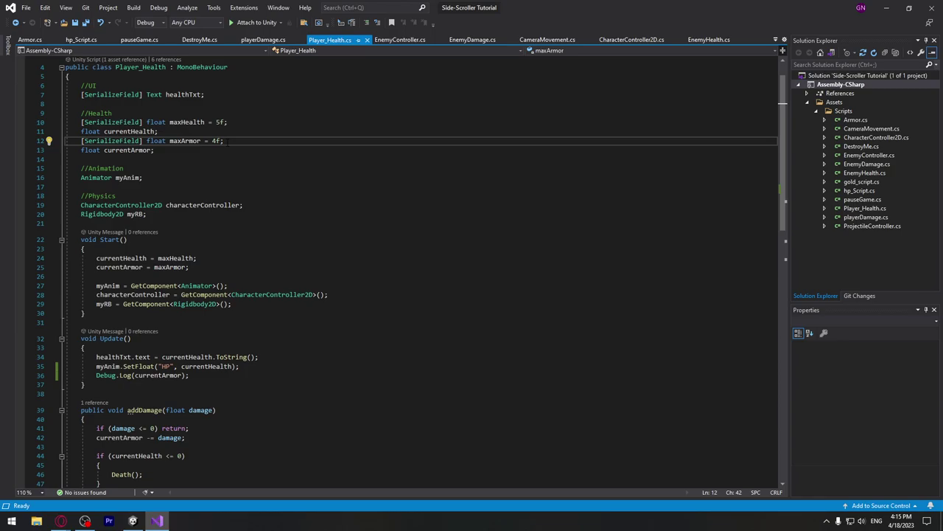
{"action": "scroll", "coordinate": [218, 331], "scroll_direction": "down", "scroll_amount": 5}
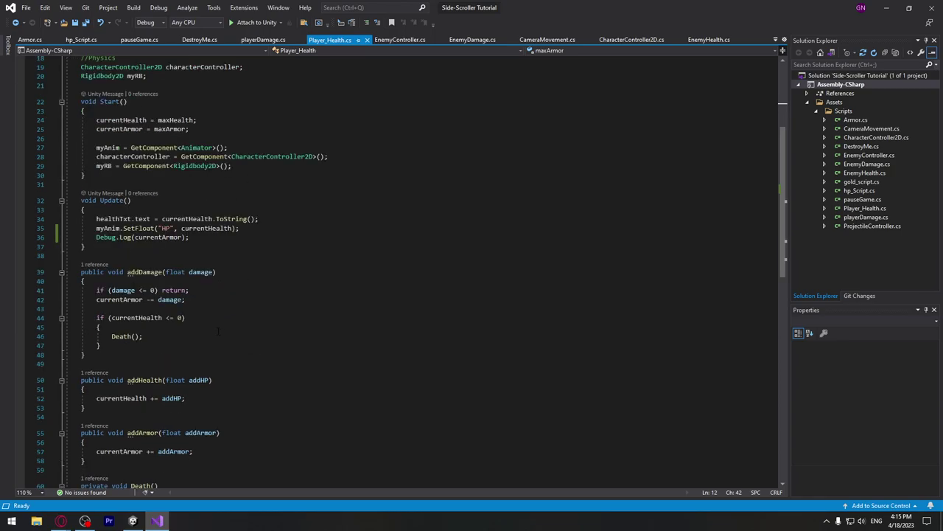
{"action": "scroll", "coordinate": [231, 331], "scroll_direction": "down", "scroll_amount": 3}
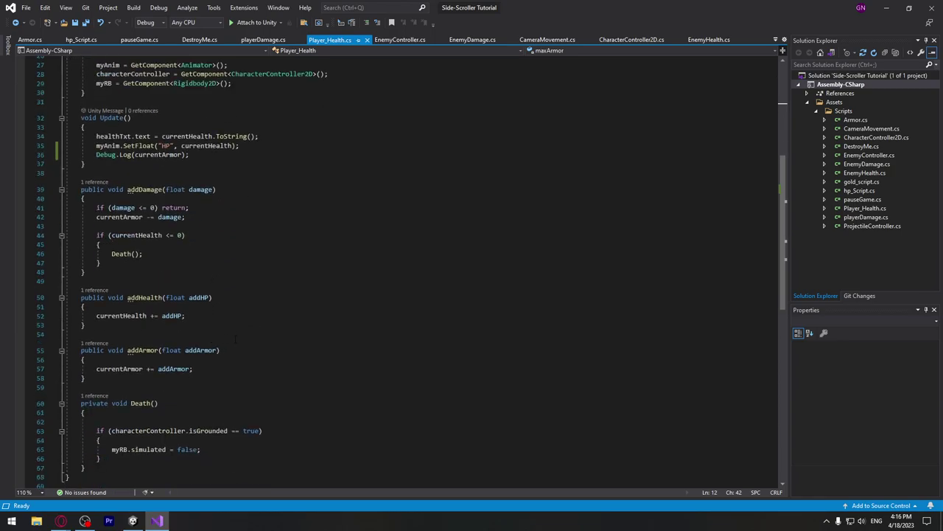
{"action": "scroll", "coordinate": [247, 331], "scroll_direction": "up", "scroll_amount": 4}
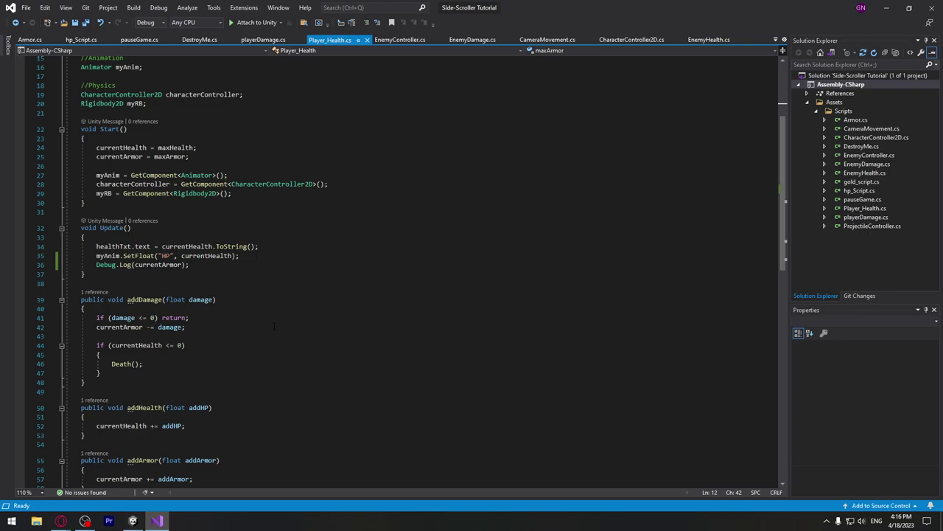
{"action": "scroll", "coordinate": [259, 322], "scroll_direction": "up", "scroll_amount": 3}
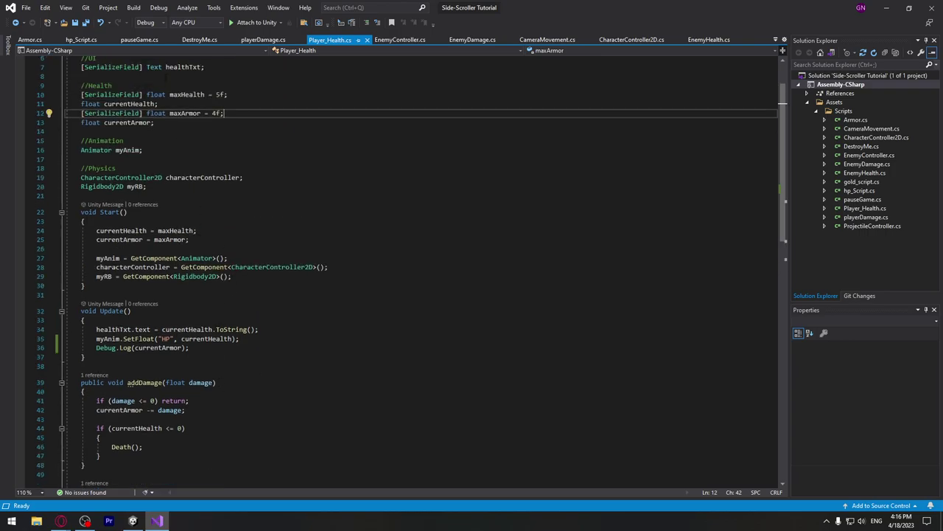
{"action": "scroll", "coordinate": [252, 257], "scroll_direction": "up", "scroll_amount": 2}
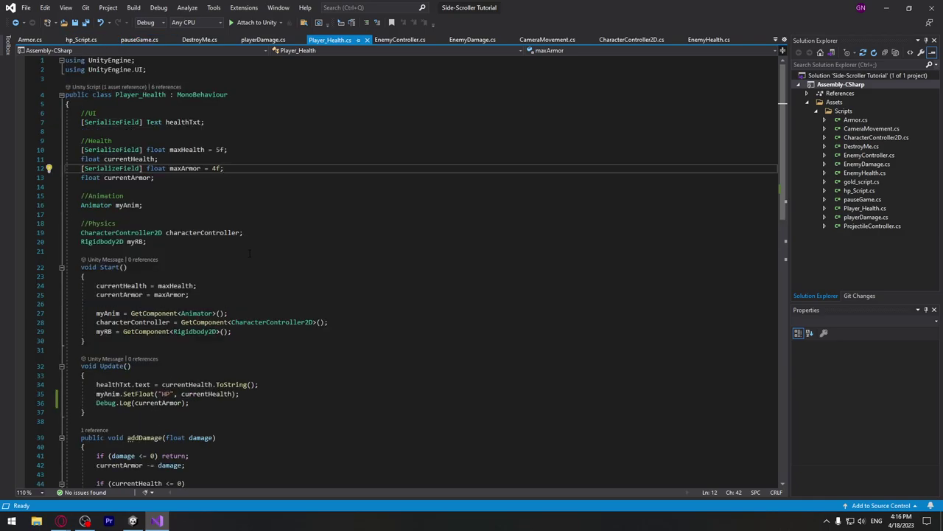
{"action": "scroll", "coordinate": [200, 404], "scroll_direction": "down", "scroll_amount": 1}
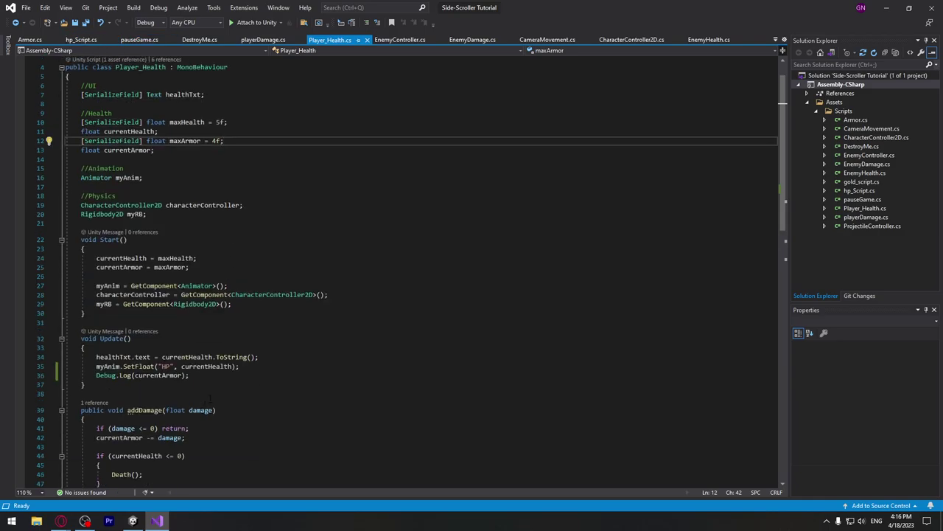
{"action": "scroll", "coordinate": [199, 404], "scroll_direction": "up", "scroll_amount": 1}
{"action": "scroll", "coordinate": [199, 404], "scroll_direction": "down", "scroll_amount": 1}
{"action": "left_click", "coordinate": [177, 348]}
- Add an if (currentArmor > maxArmor) condition on a new line in Update()
{"action": "key", "text": "Return"}
{"action": "type", "text": "if"}
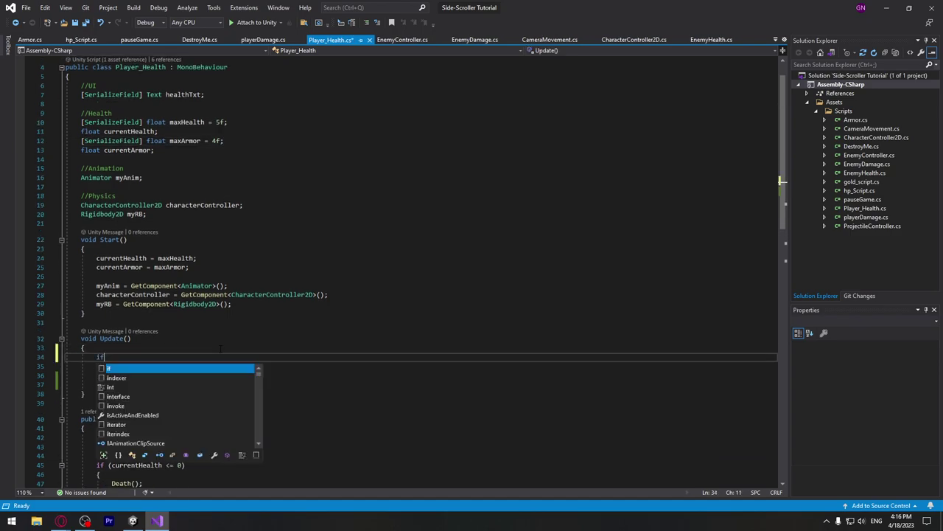
{"action": "type", "text": "()"}
{"action": "key", "text": "Left"}
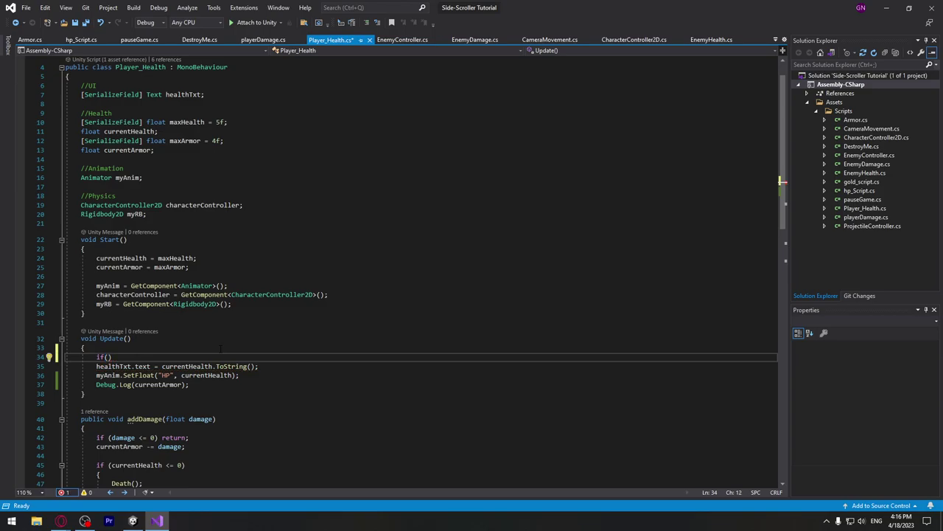
{"action": "type", "text": "curr"}
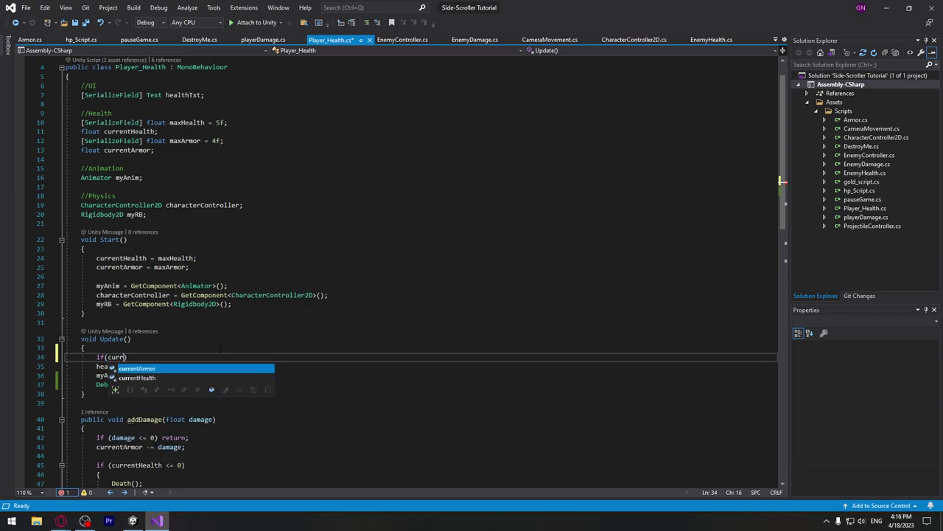
{"action": "key", "text": "Tab"}
{"action": "type", "text": ">"}
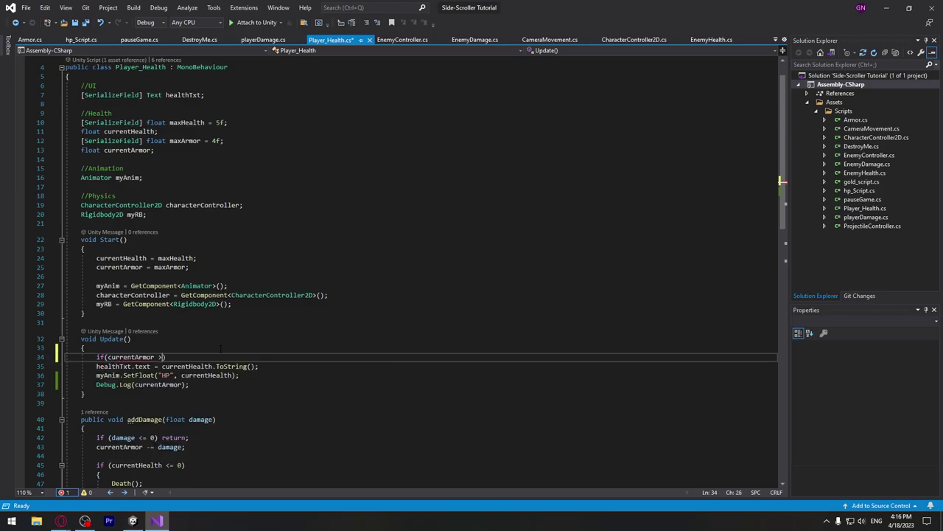
{"action": "type", "text": " maxa"}
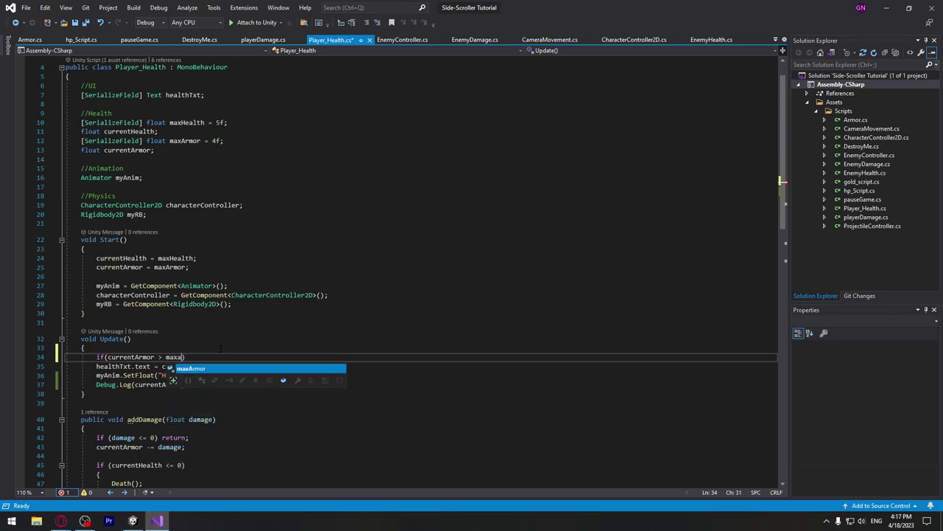
{"action": "key", "text": "Tab"}
{"action": "key", "text": "End"}
- Fill the if body with currentArmor = maxArmor and save Player_Health.cs
{"action": "key", "text": "Return"}
{"action": "type", "text": "{"}
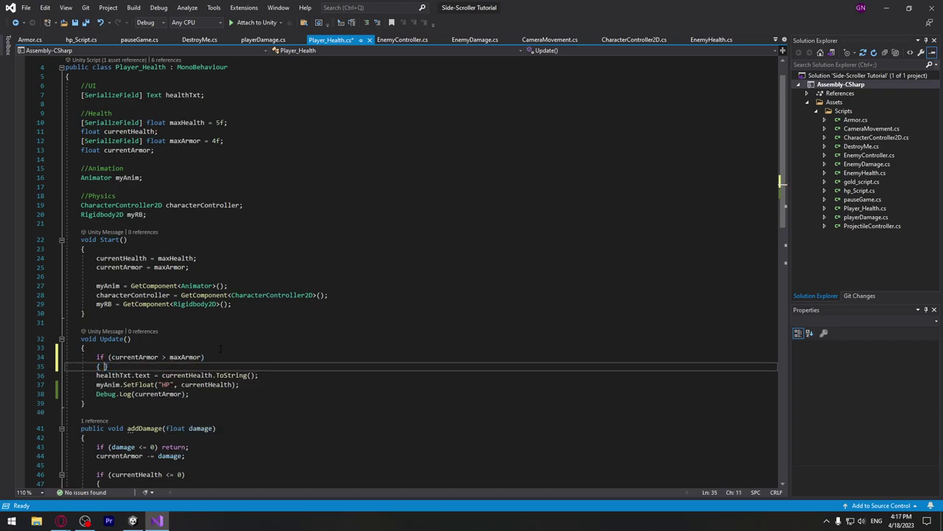
{"action": "key", "text": "Return"}
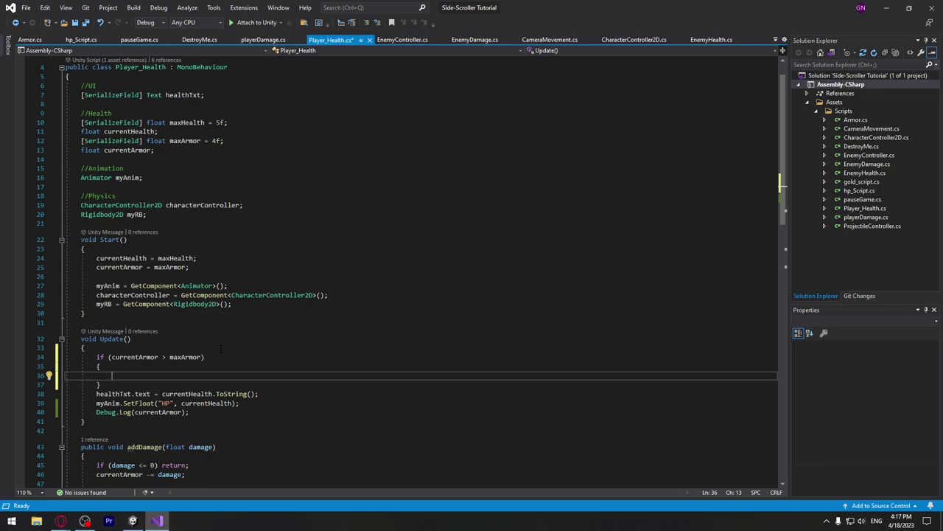
{"action": "type", "text": "cur"}
{"action": "key", "text": "Tab"}
{"action": "type", "text": "ma"}
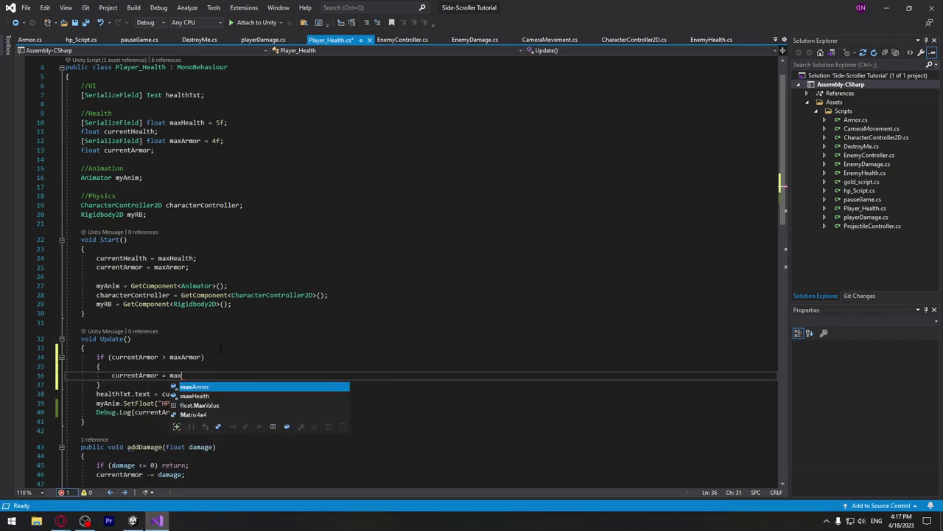
{"action": "key", "text": "Tab"}
{"action": "key", "text": "ctrl+s"}
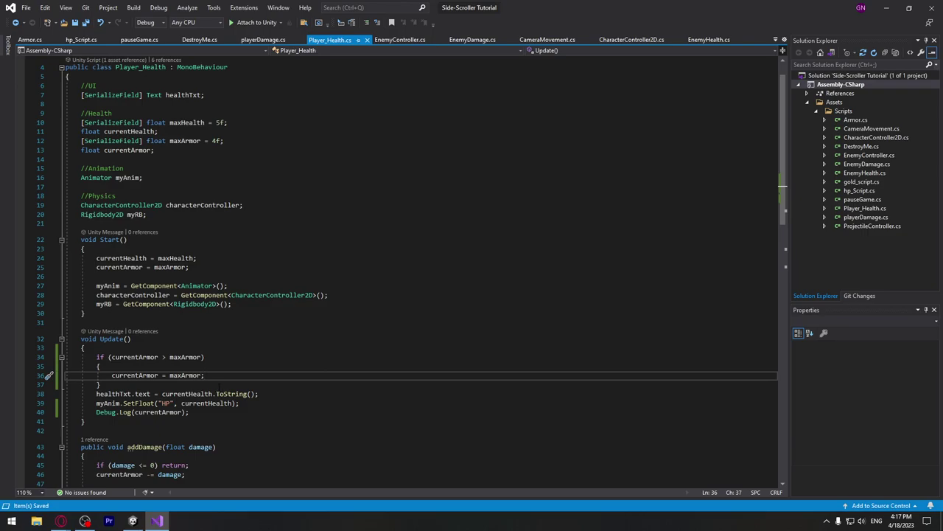
- Return to Unity and run the game briefly, seeing currentArmor hold at 4, then stop
{"action": "left_click", "coordinate": [133, 521]}
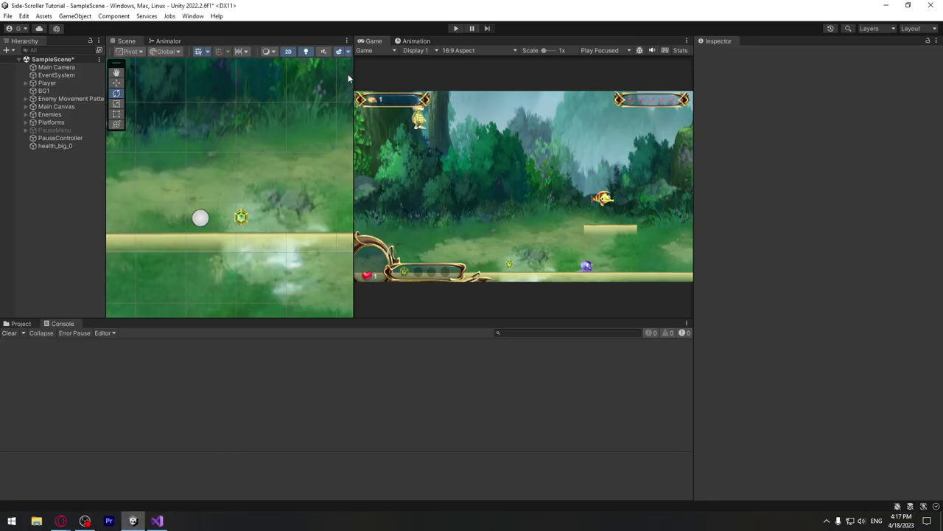
{"action": "left_click", "coordinate": [455, 28]}
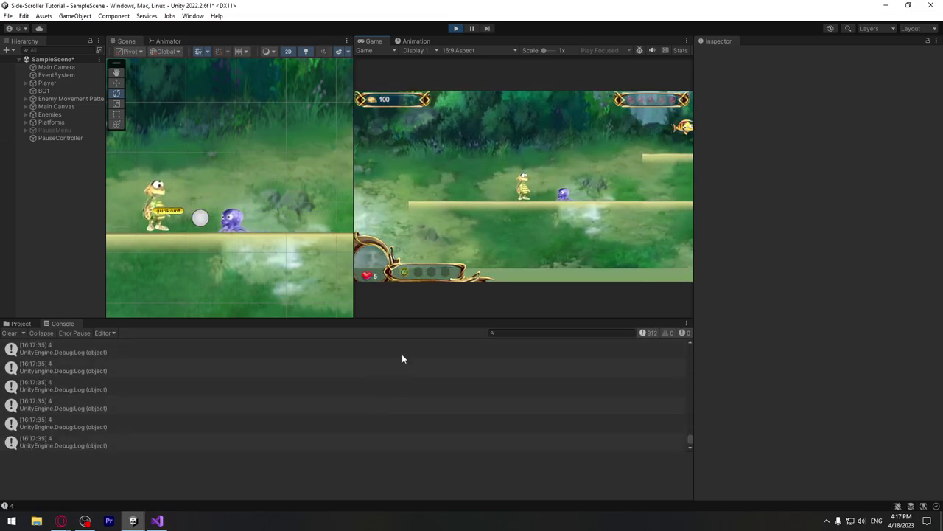
{"action": "left_click", "coordinate": [455, 29]}
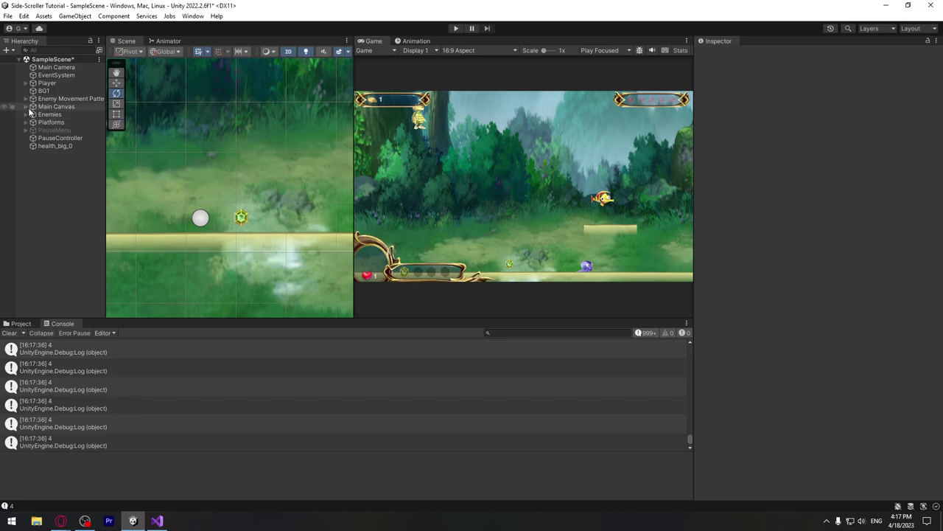
- Under Main Canvas > Life, frame and delete the Armor icon, keeping Armor_BG (1)–(4)
{"action": "left_click", "coordinate": [26, 107]}
{"action": "left_click", "coordinate": [65, 130]}
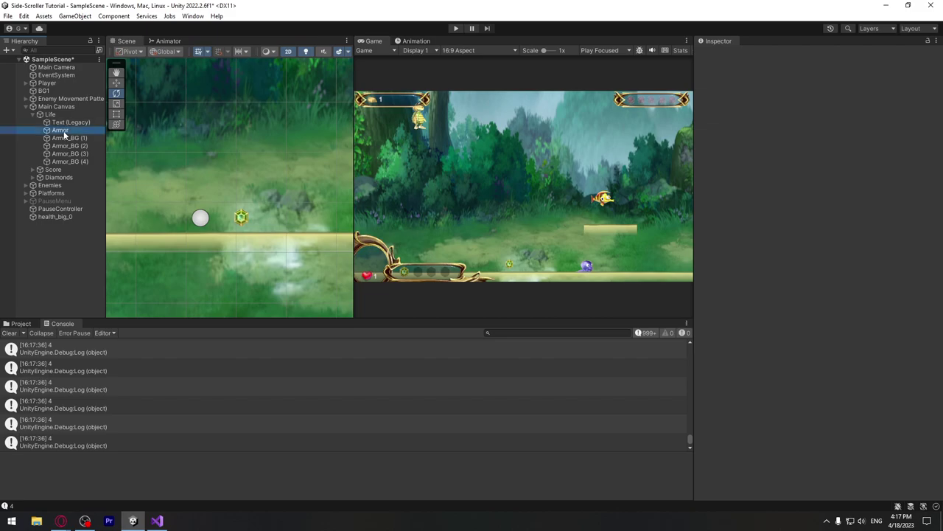
{"action": "left_click", "coordinate": [66, 138]}
{"action": "left_click", "coordinate": [63, 131]}
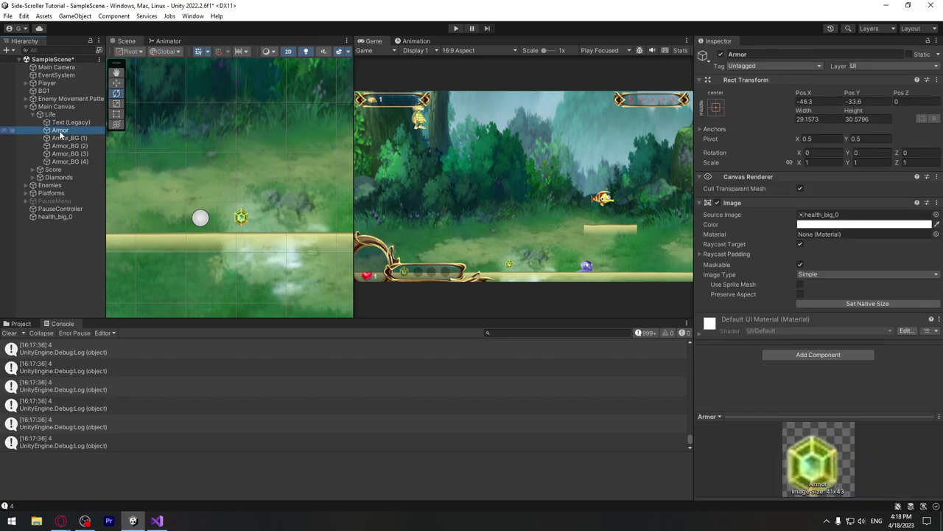
{"action": "scroll", "coordinate": [268, 199], "scroll_direction": "down", "scroll_amount": 5}
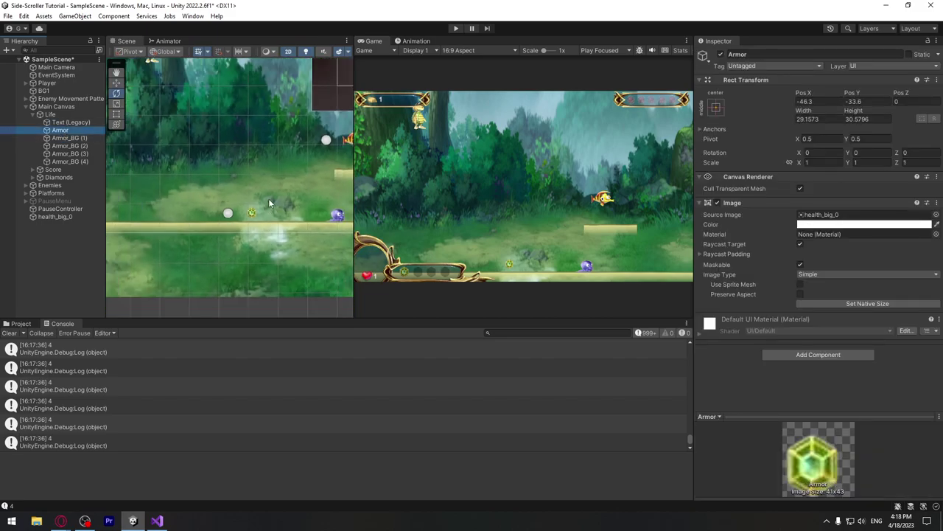
{"action": "scroll", "coordinate": [254, 223], "scroll_direction": "down", "scroll_amount": 2}
{"action": "scroll", "coordinate": [279, 221], "scroll_direction": "down", "scroll_amount": 2}
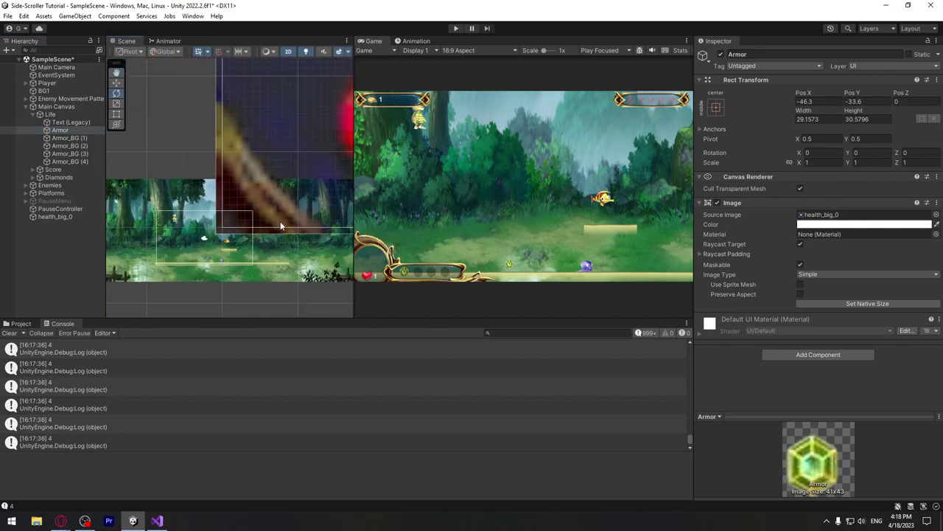
{"action": "scroll", "coordinate": [214, 225], "scroll_direction": "down", "scroll_amount": 2}
{"action": "key", "text": "f"}
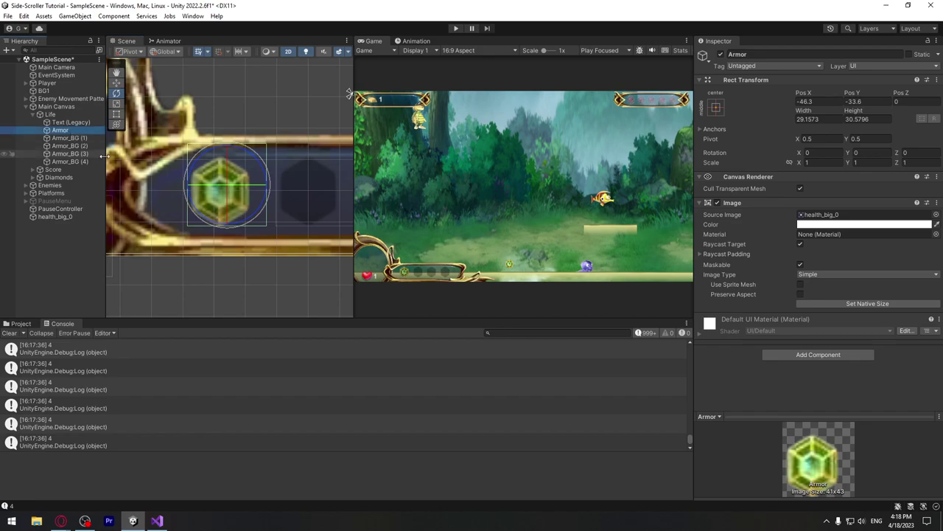
{"action": "key", "text": "Delete"}
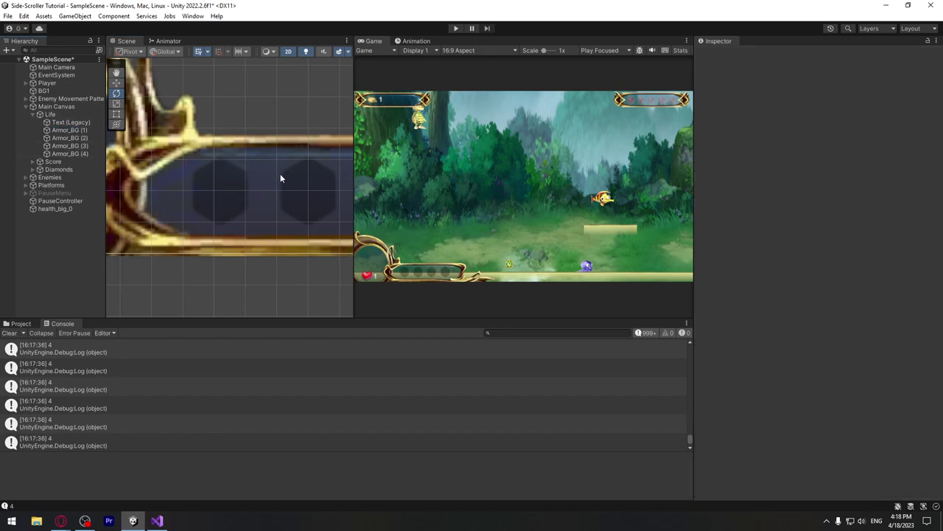
{"action": "left_click", "coordinate": [69, 129]}
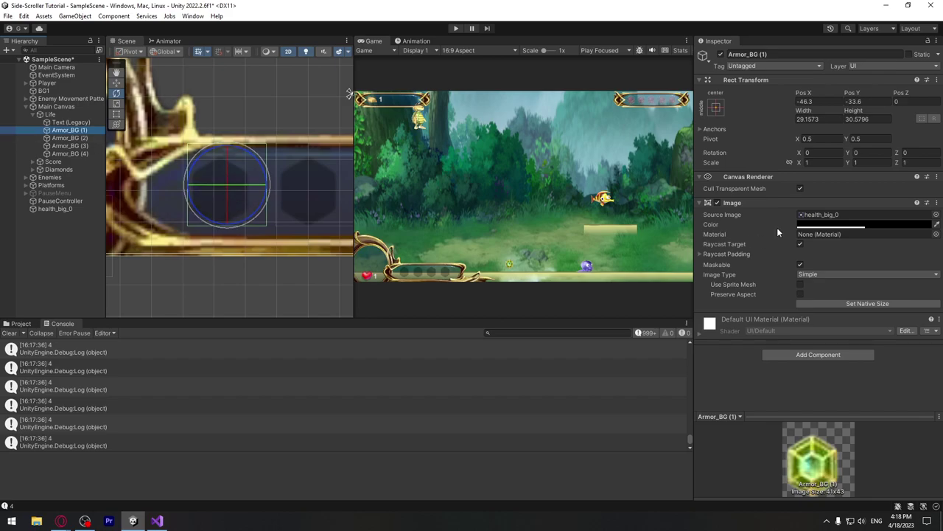
{"action": "left_click", "coordinate": [824, 225]}
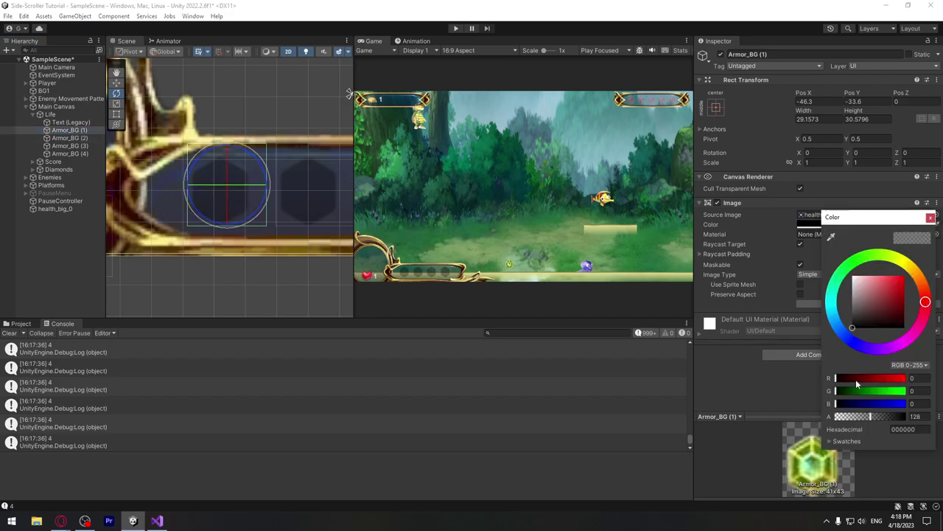
{"action": "left_click", "coordinate": [917, 416]}
{"action": "left_click_drag", "start_coordinate": [841, 378], "coordinate": [911, 378]}
{"action": "left_click", "coordinate": [837, 391]}
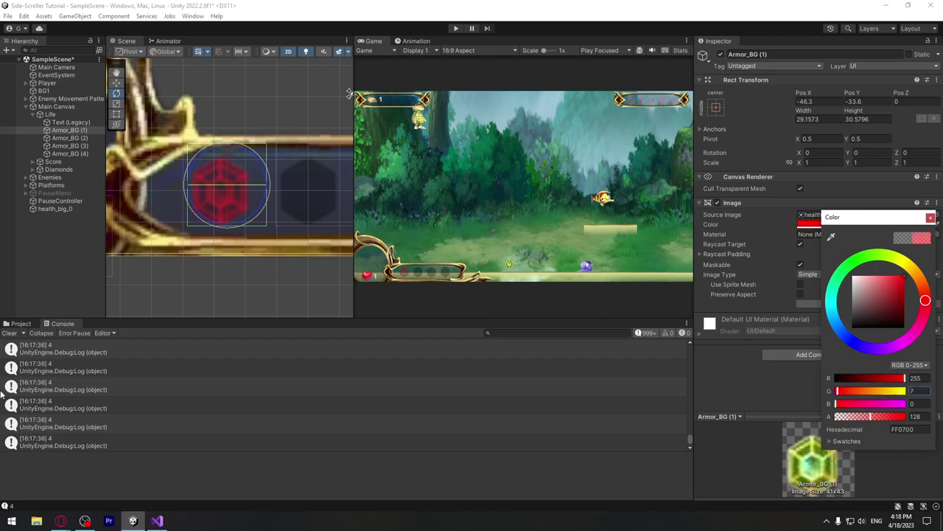
{"action": "type", "text": "255"}
{"action": "key", "text": "Tab"}
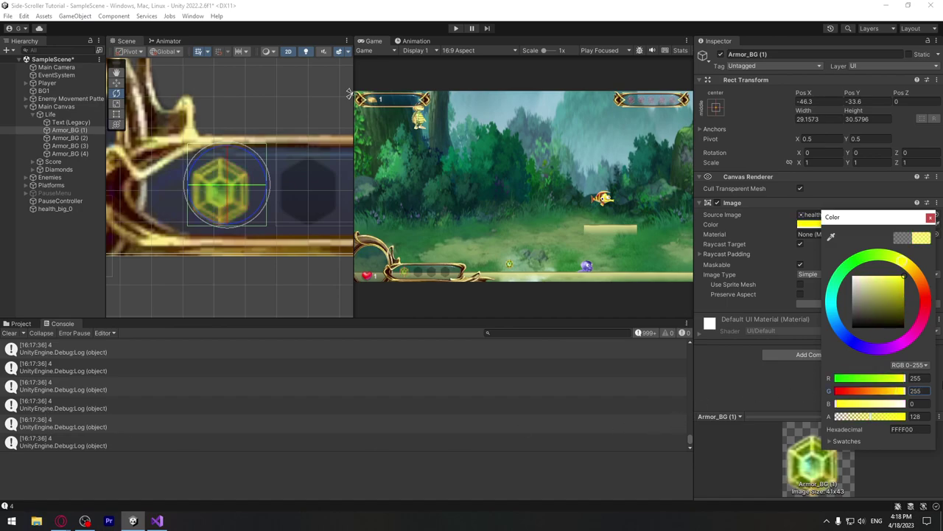
{"action": "type", "text": "255"}
{"action": "key", "text": "Tab"}
{"action": "type", "text": "255"}
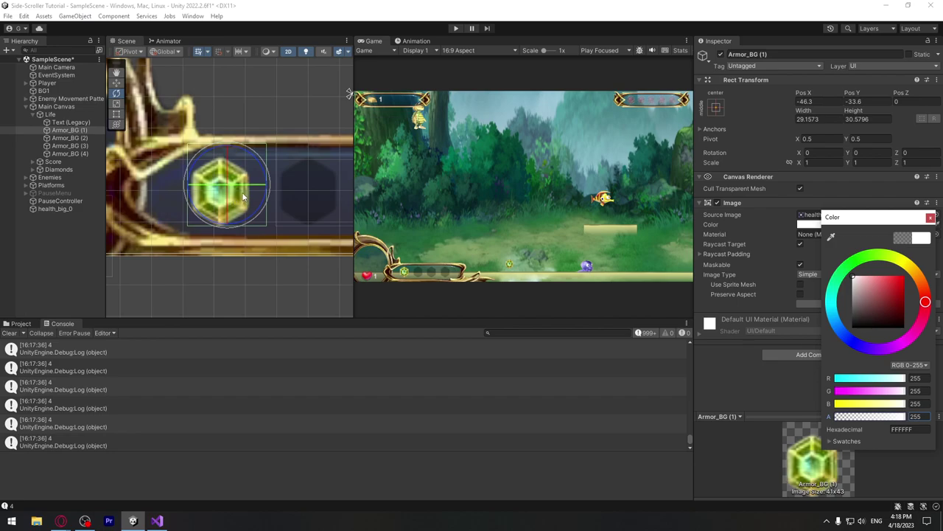
{"action": "left_click", "coordinate": [930, 217]}
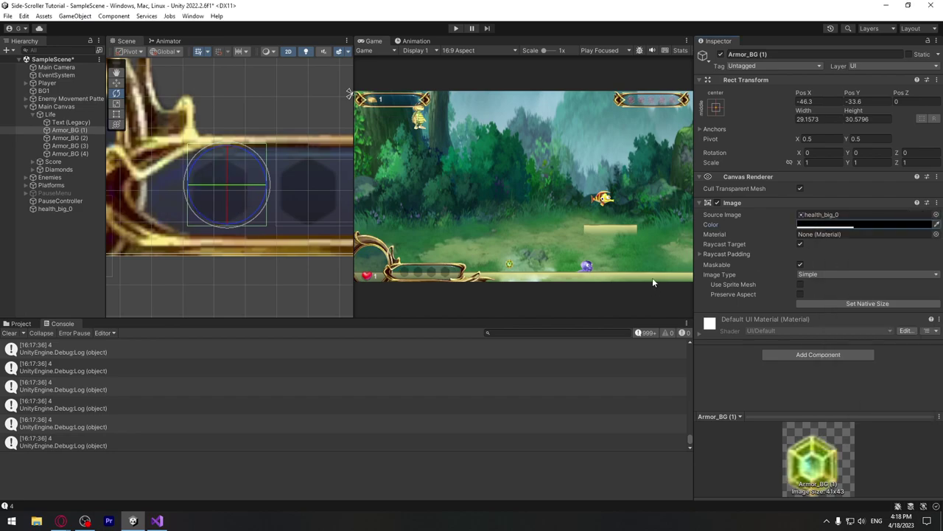
- In Armor.cs, start a [SerializeField] field line and remove the mistaken ImageConversion[] type
{"action": "left_click", "coordinate": [162, 521]}
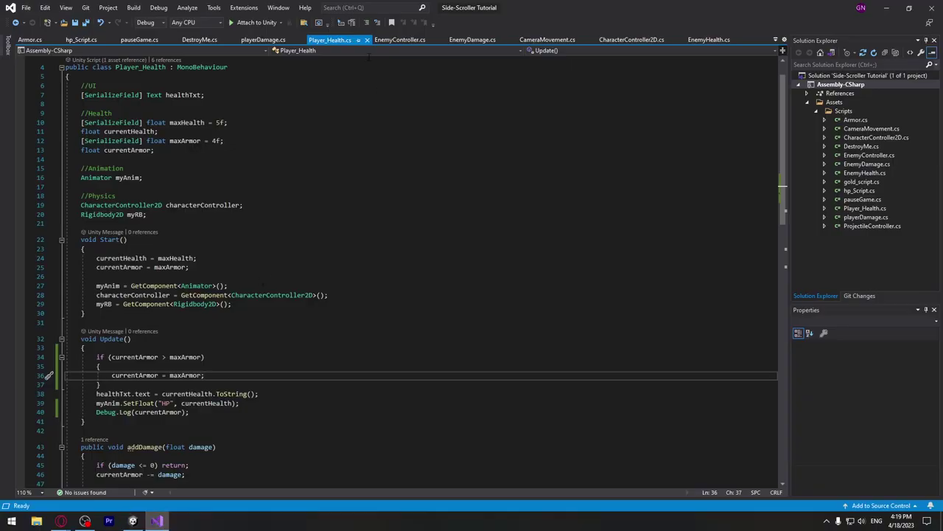
{"action": "left_click", "coordinate": [30, 39]}
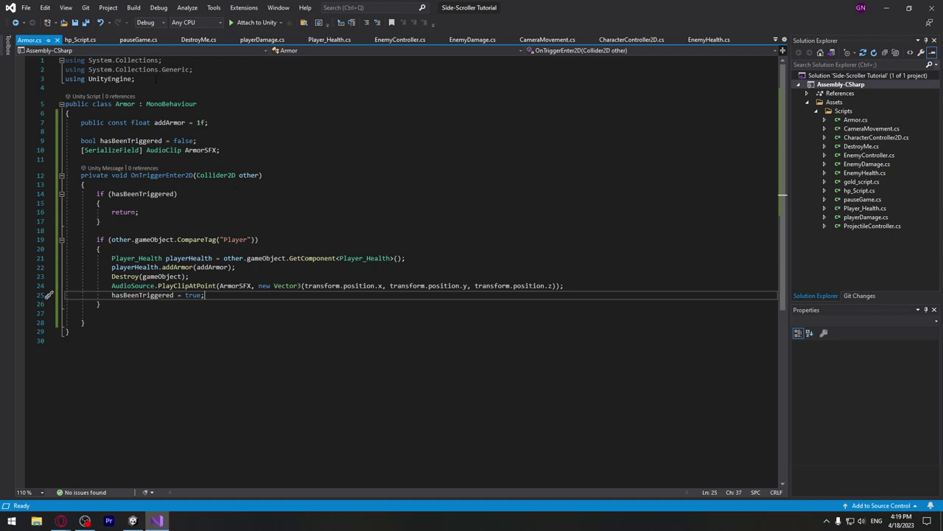
{"action": "left_click", "coordinate": [185, 114]}
{"action": "key", "text": "Return"}
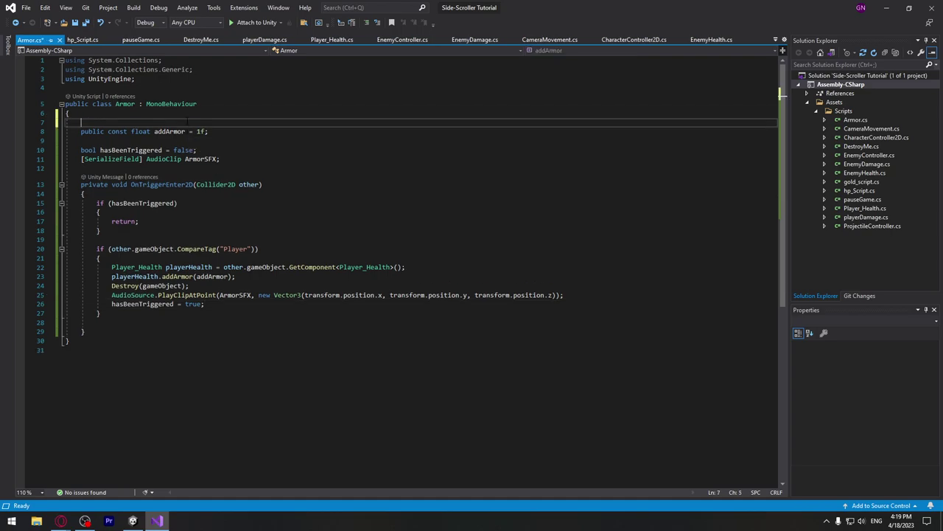
{"action": "key", "text": "Return"}
{"action": "key", "text": "Return"}
{"action": "key", "text": "Up"}
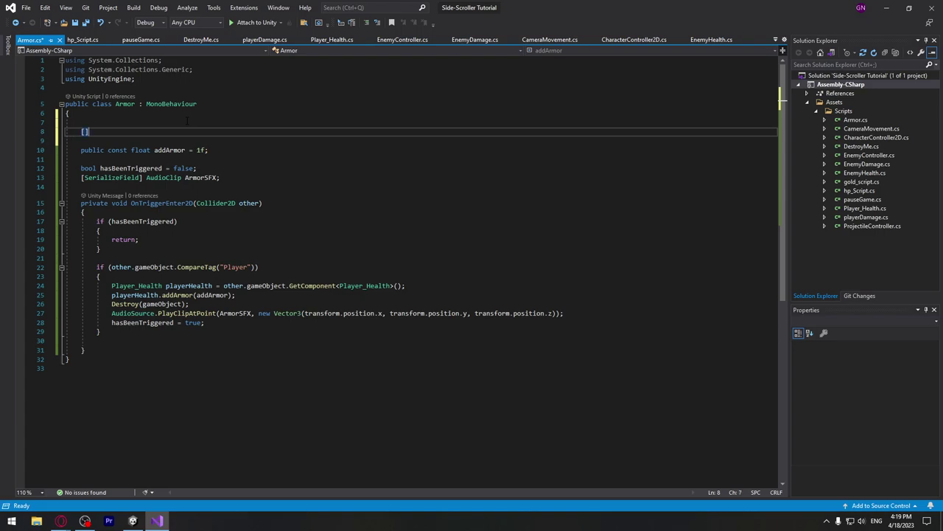
{"action": "type", "text": "[Seri"}
{"action": "key", "text": "Tab"}
{"action": "type", "text": "]"}
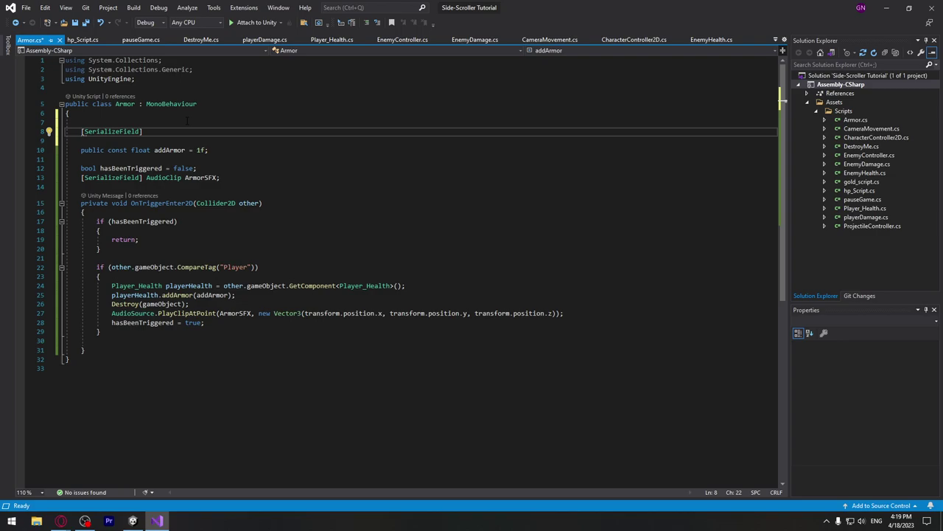
{"action": "type", "text": " Image"}
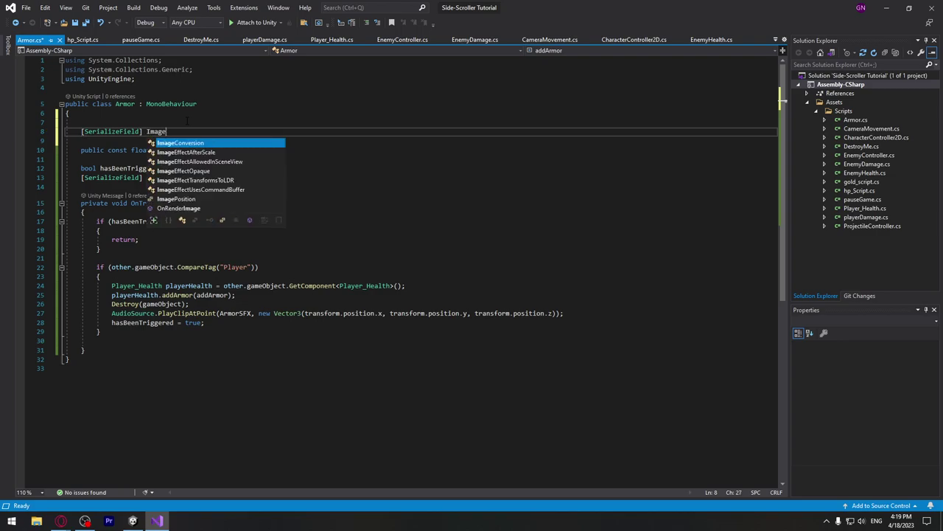
{"action": "key", "text": "Tab"}
{"action": "type", "text": "[]"}
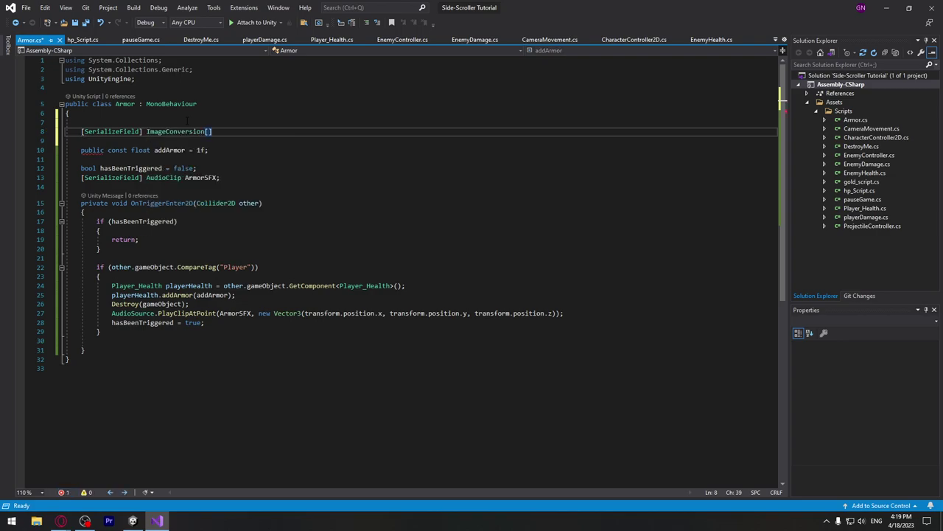
{"action": "key", "text": "ctrl+BackSpace"}
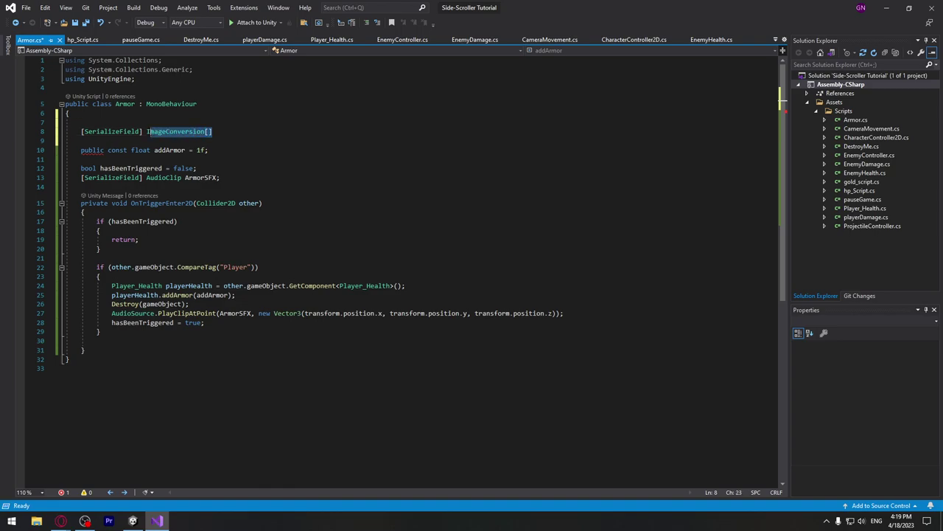
{"action": "key", "text": "ctrl+BackSpace"}
- Add the directive using UnityEngine.UI; below using UnityEngine
{"action": "left_click", "coordinate": [209, 81]}
{"action": "key", "text": "Return"}
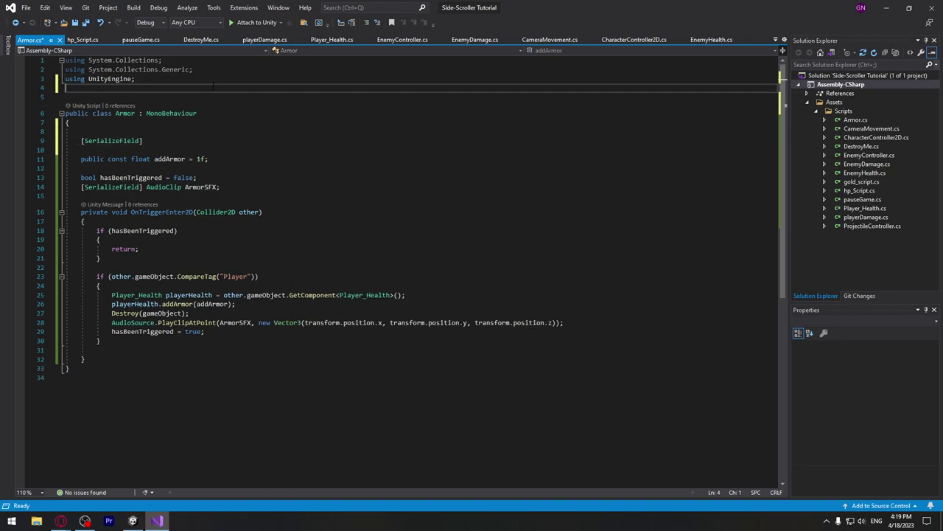
{"action": "type", "text": "using"}
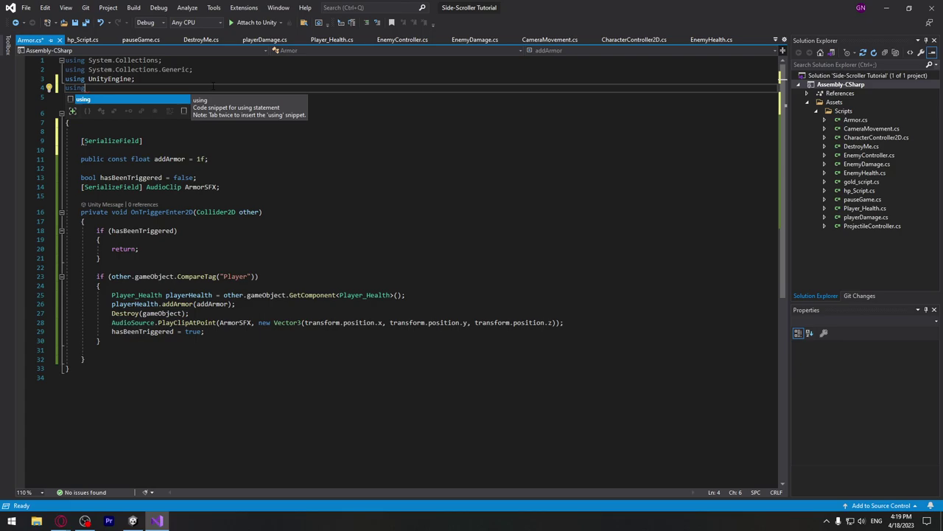
{"action": "type", "text": " UnityE"}
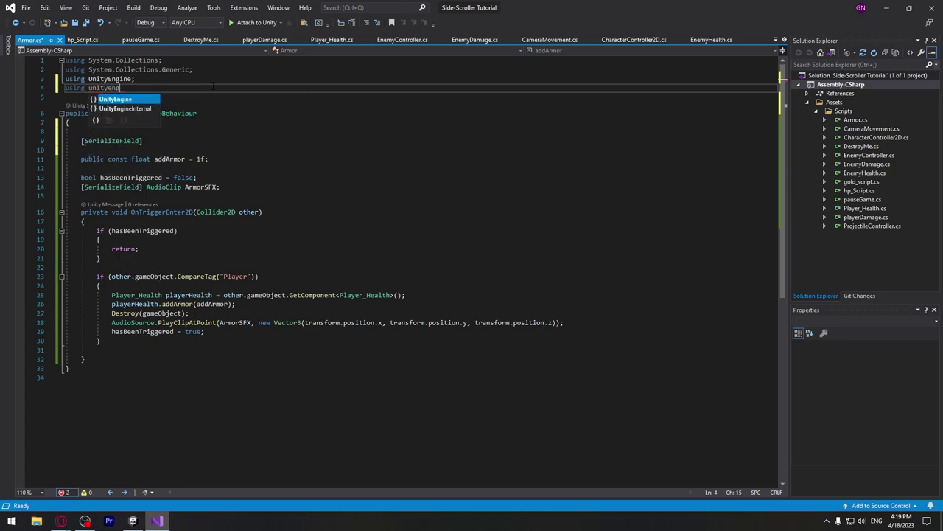
{"action": "key", "text": "Tab"}
{"action": "type", "text": ".U"}
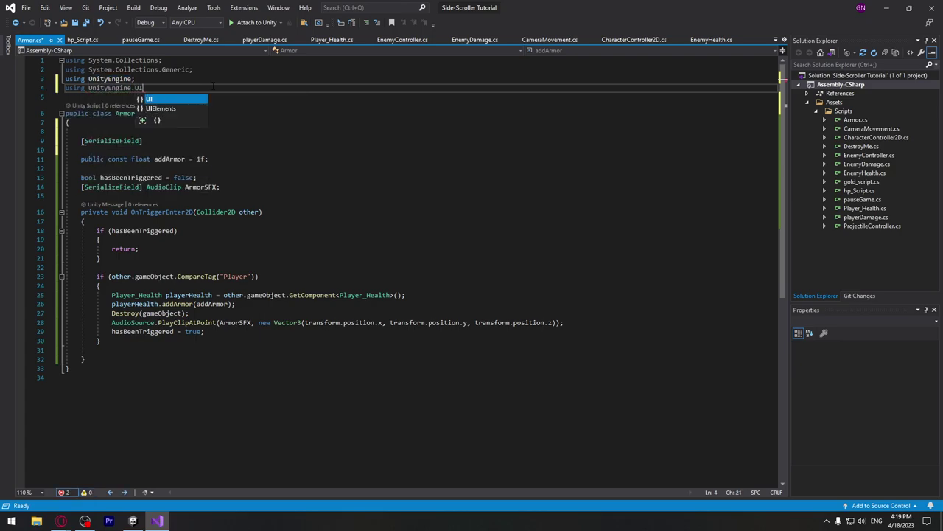
{"action": "type", "text": "I;"}
- Complete the field as [SerializeField] Image[] ArmorBG; and save the script
{"action": "left_click", "coordinate": [210, 141]}
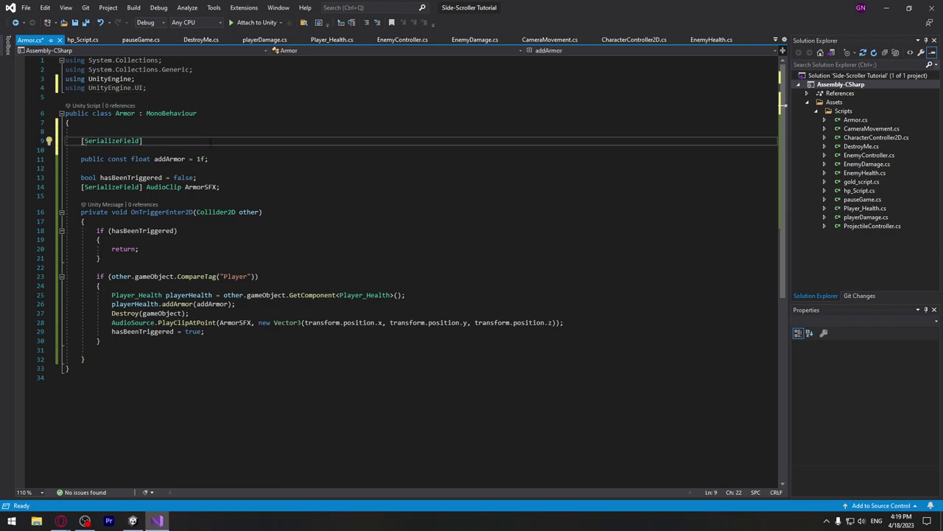
{"action": "type", "text": "Image[]"}
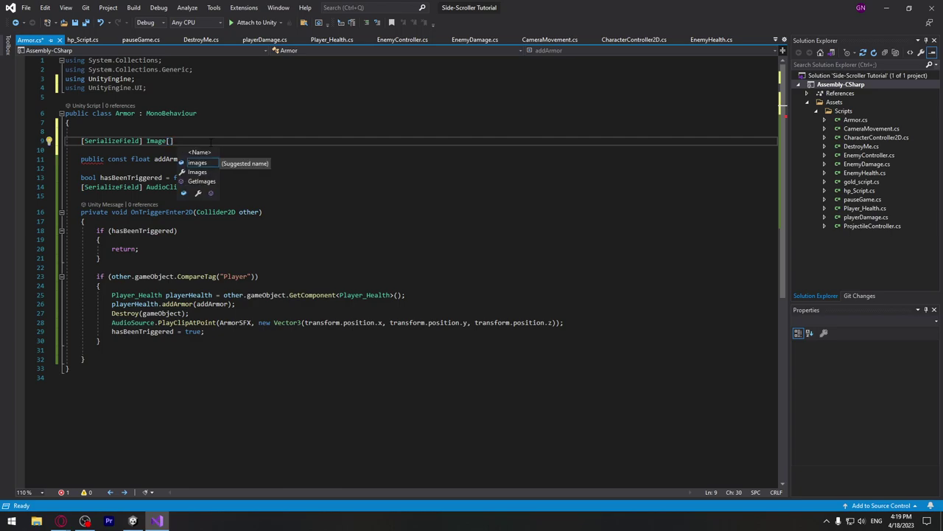
{"action": "type", "text": "Arm"}
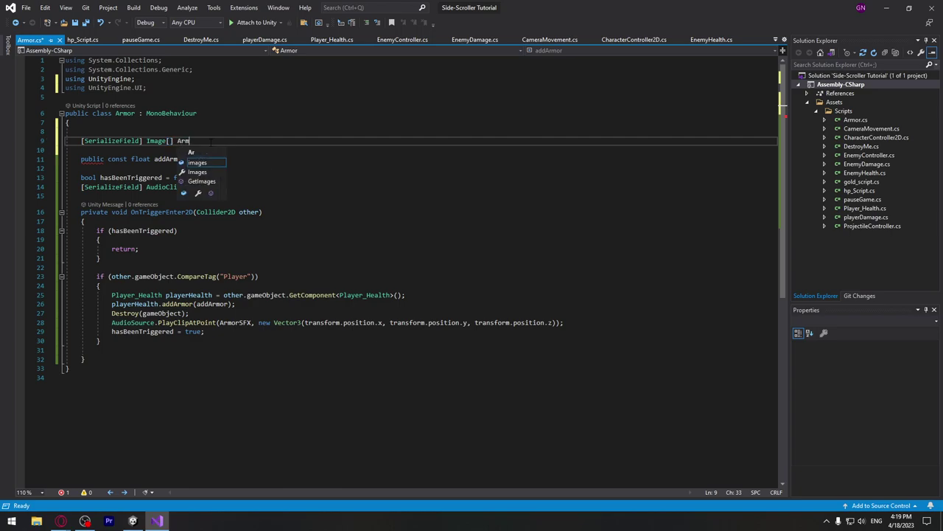
{"action": "type", "text": "orBG"}
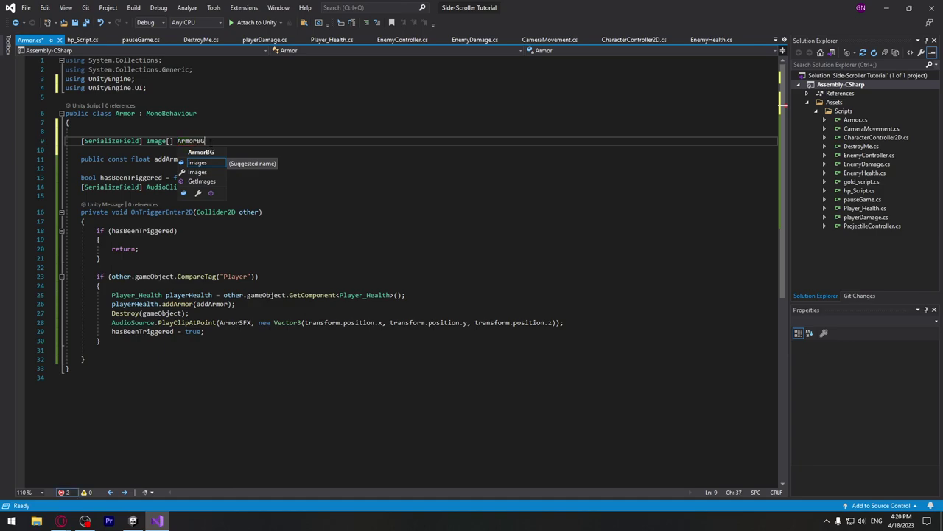
{"action": "type", "text": ";"}
{"action": "key", "text": "ctrl+s"}
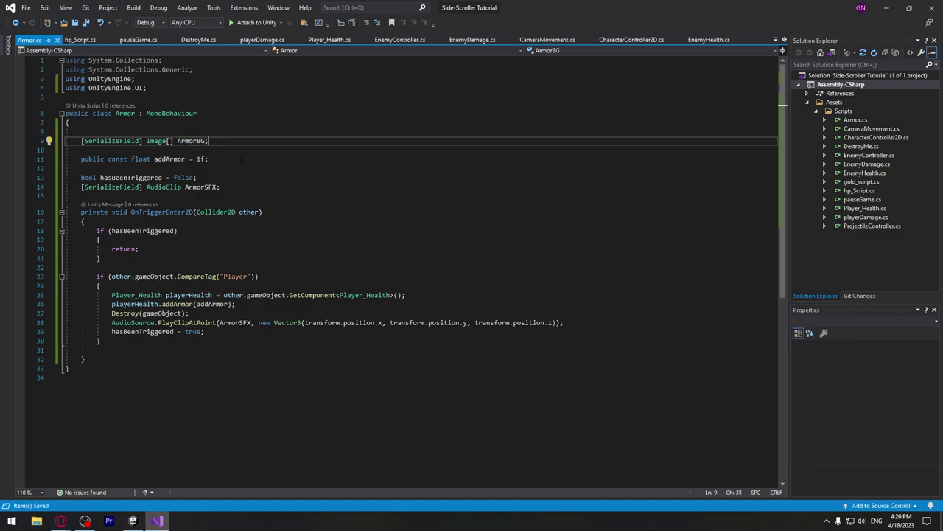
- In Unity, pan to the armor bar and select the four Armor_BG icons in the Hierarchy
{"action": "mouse_move", "coordinate": [133, 520]}
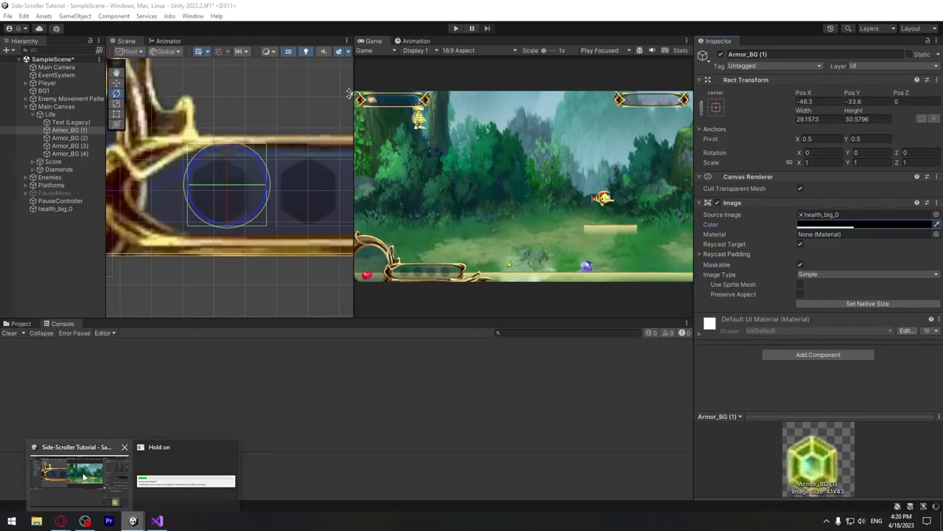
{"action": "left_click", "coordinate": [83, 477]}
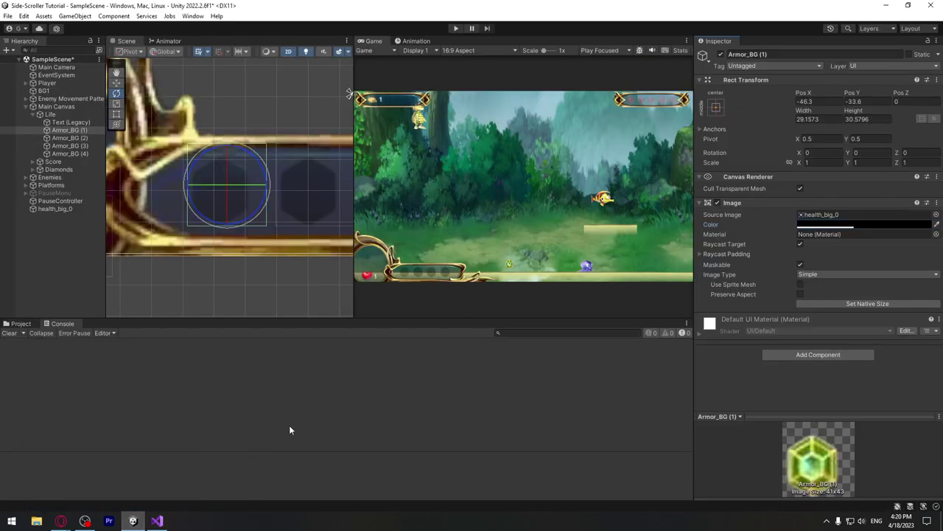
{"action": "scroll", "coordinate": [321, 240], "scroll_direction": "down", "scroll_amount": 2}
{"action": "middle_click_drag", "start_coordinate": [295, 145], "coordinate": [261, 145]}
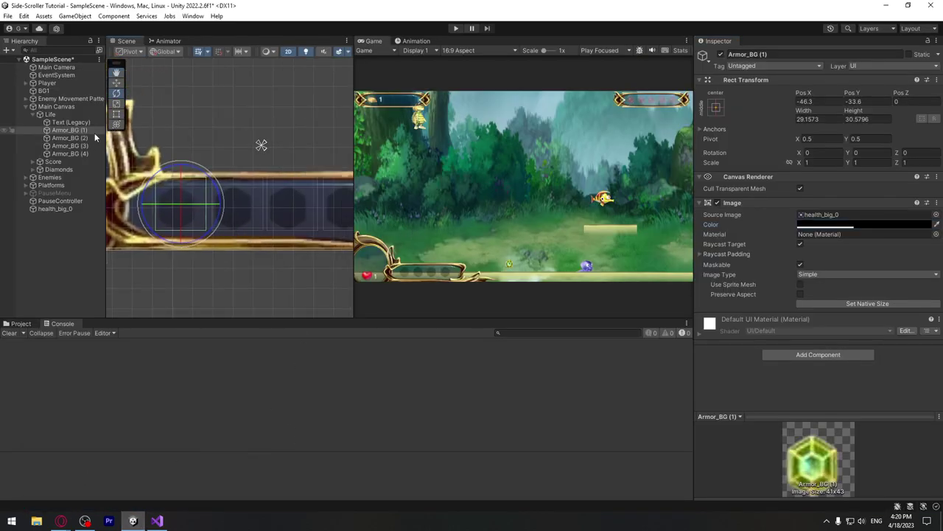
{"action": "left_click", "coordinate": [94, 133]}
{"action": "left_click", "coordinate": [92, 139], "text": "shift"}
{"action": "left_click", "coordinate": [87, 146], "text": "shift"}
{"action": "left_click", "coordinate": [85, 153], "text": "shift"}
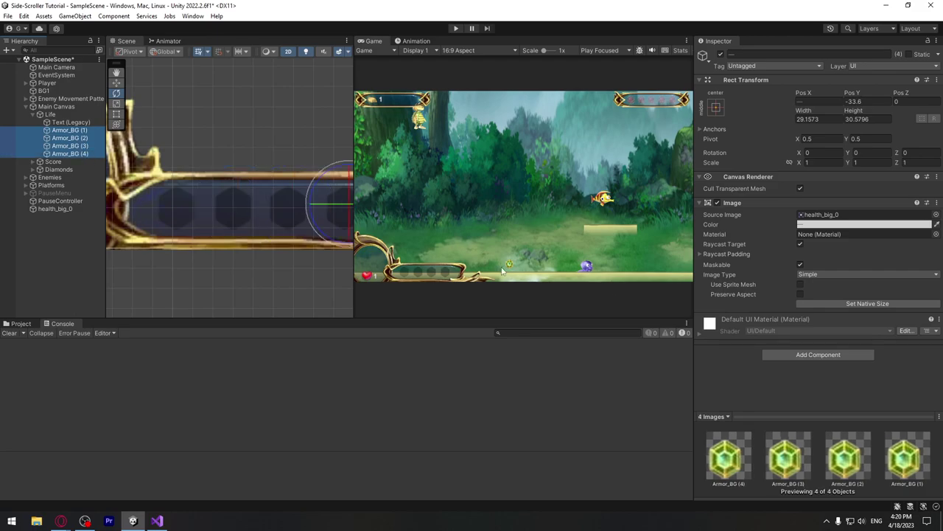
- With health_big_0 selected, drag Armor_BG (1)–(4) into its Armor BG array
{"action": "left_click", "coordinate": [68, 209]}
{"action": "scroll", "coordinate": [768, 328], "scroll_direction": "down", "scroll_amount": 3}
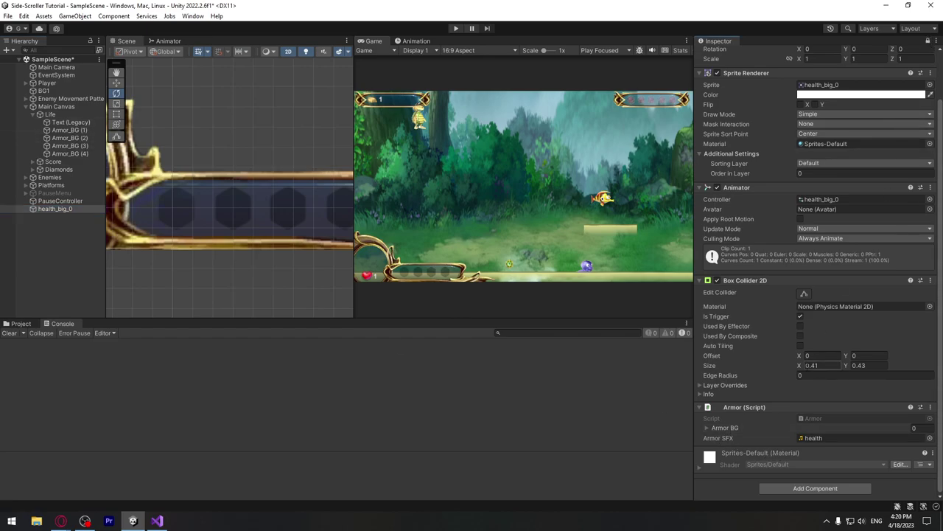
{"action": "left_click", "coordinate": [77, 133]}
{"action": "left_click", "coordinate": [81, 154], "text": "shift"}
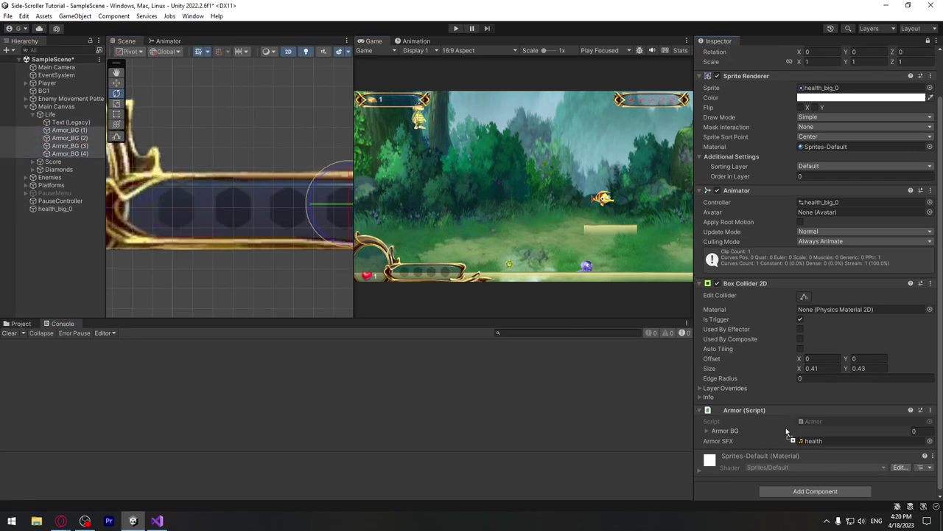
{"action": "left_click_drag", "start_coordinate": [693, 375], "coordinate": [731, 434]}
{"action": "left_click", "coordinate": [157, 520]}
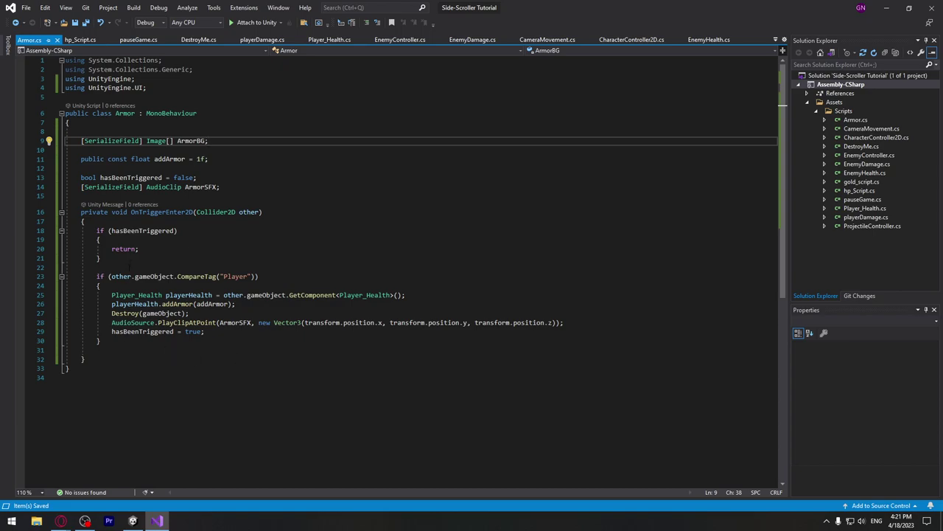
- Insert an empty Update() method with blank lines below OnTriggerEnter2D in Armor.cs
{"action": "left_click", "coordinate": [111, 358]}
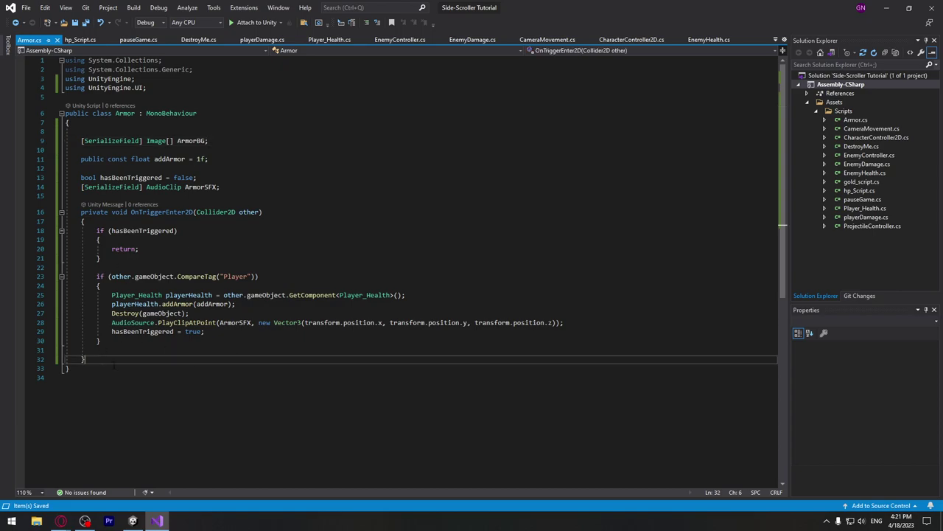
{"action": "key", "text": "Return"}
{"action": "key", "text": "Return"}
{"action": "key", "text": "Return"}
{"action": "key", "text": "Up"}
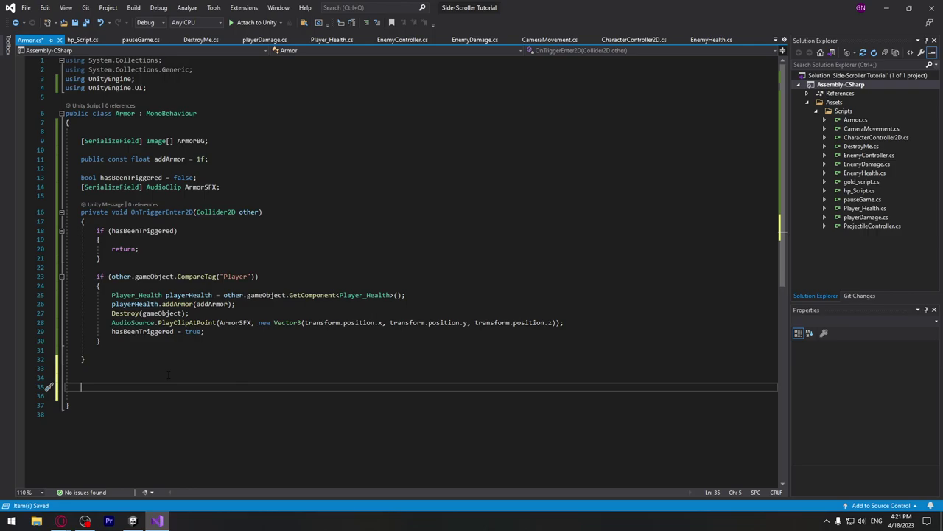
{"action": "type", "text": "Update"}
{"action": "key", "text": "Return"}
{"action": "key", "text": "BackSpace"}
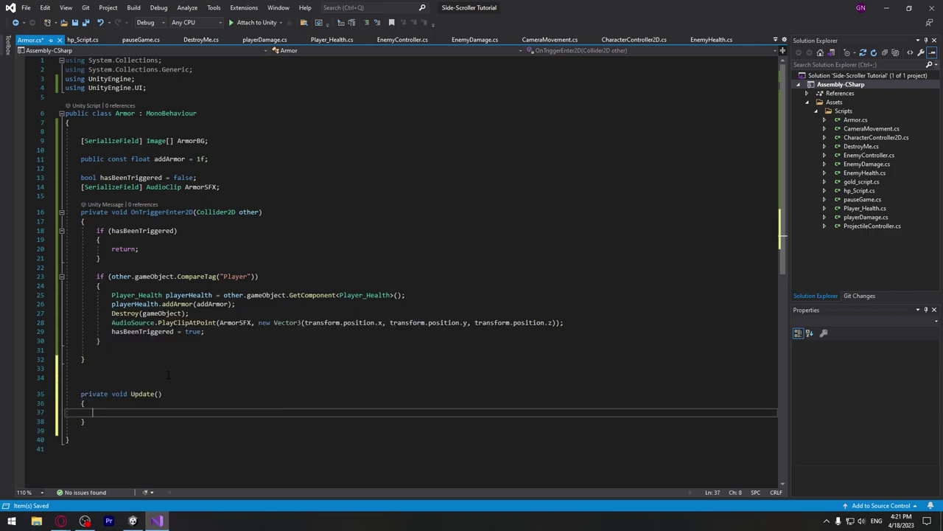
{"action": "key", "text": "Return"}
{"action": "key", "text": "Return"}
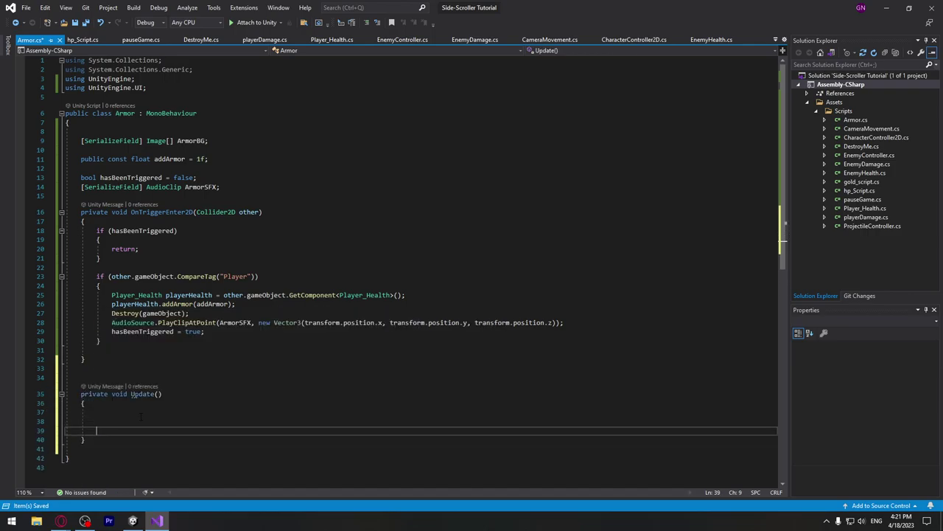
{"action": "key", "text": "Up"}
{"action": "key", "text": "Up"}
{"action": "key", "text": "Return"}
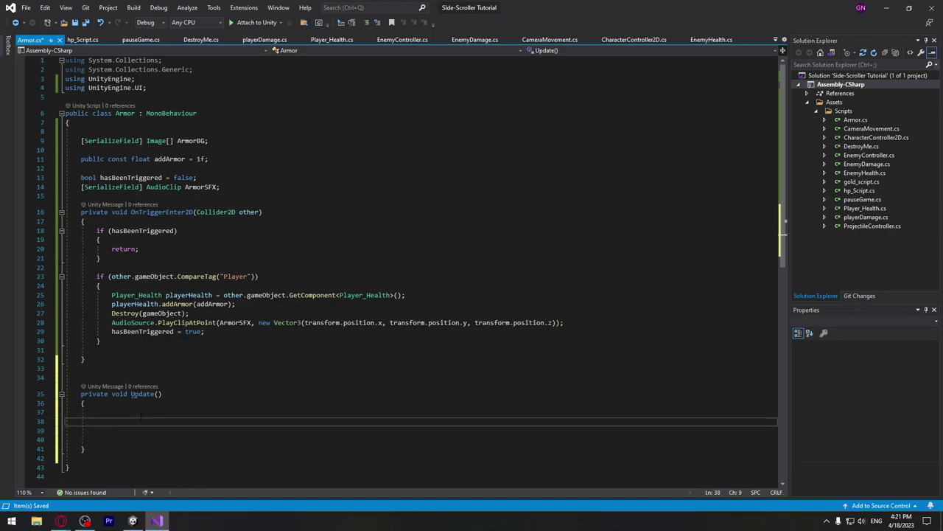
{"action": "scroll", "coordinate": [141, 417], "scroll_direction": "down", "scroll_amount": 1}
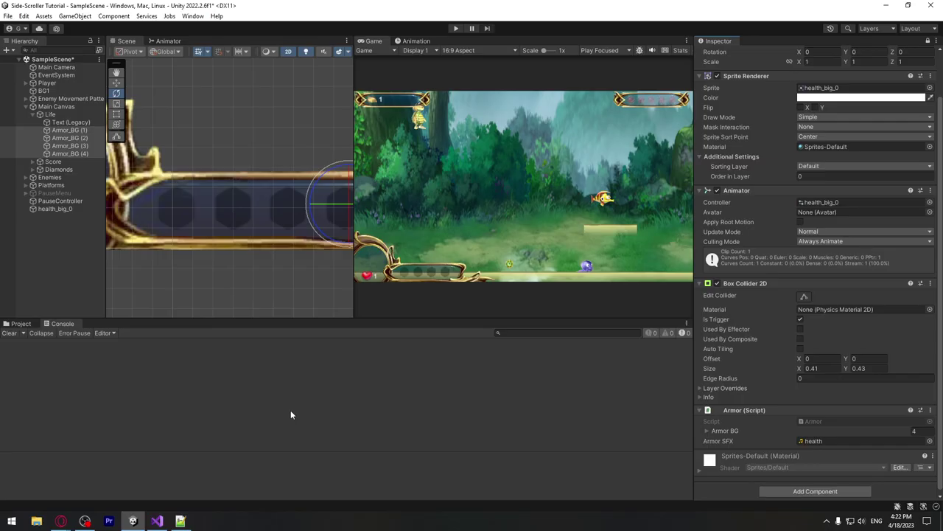
- Drag the Scene/Game splitter right until all four armor bar slots show
{"action": "left_click_drag", "start_coordinate": [355, 306], "coordinate": [388, 310]}
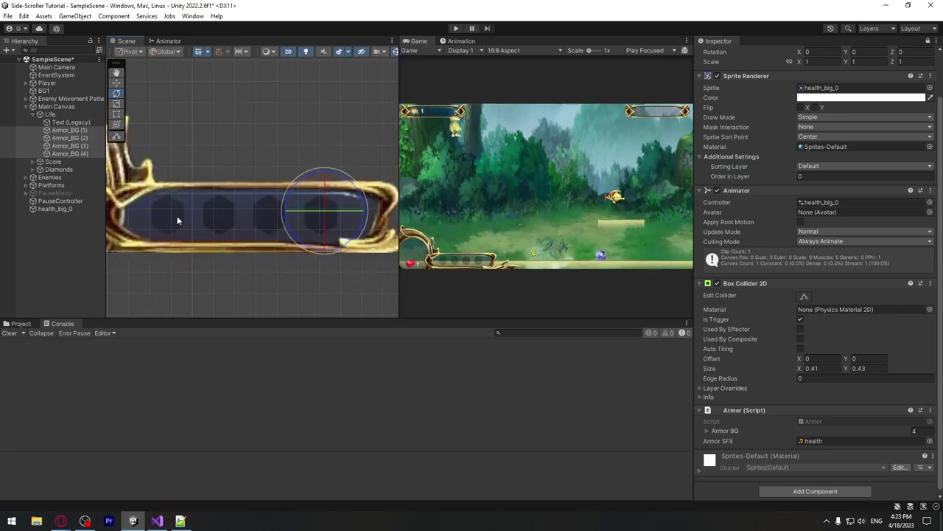